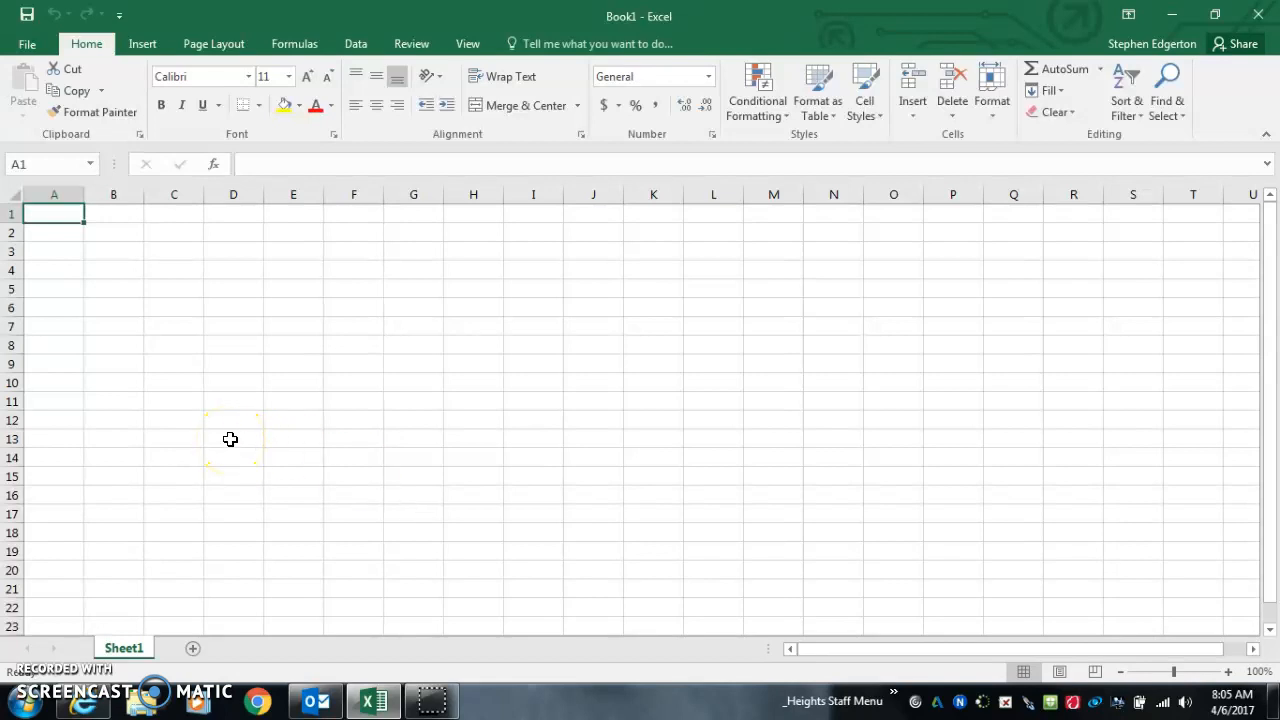
- Enter the title "MORTGAGE CALCULATION TABLE" in cell A1
text(m)
key(BackSpace)
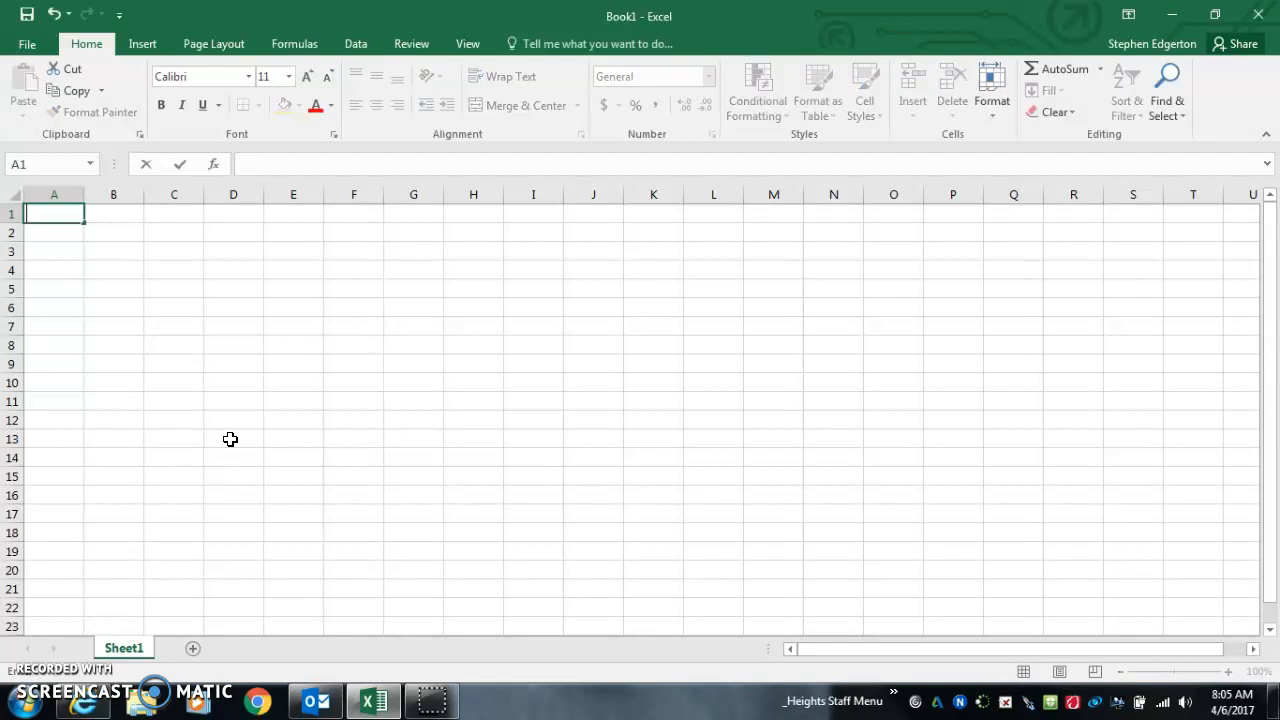
text(MORTGAGE CALCULATI)
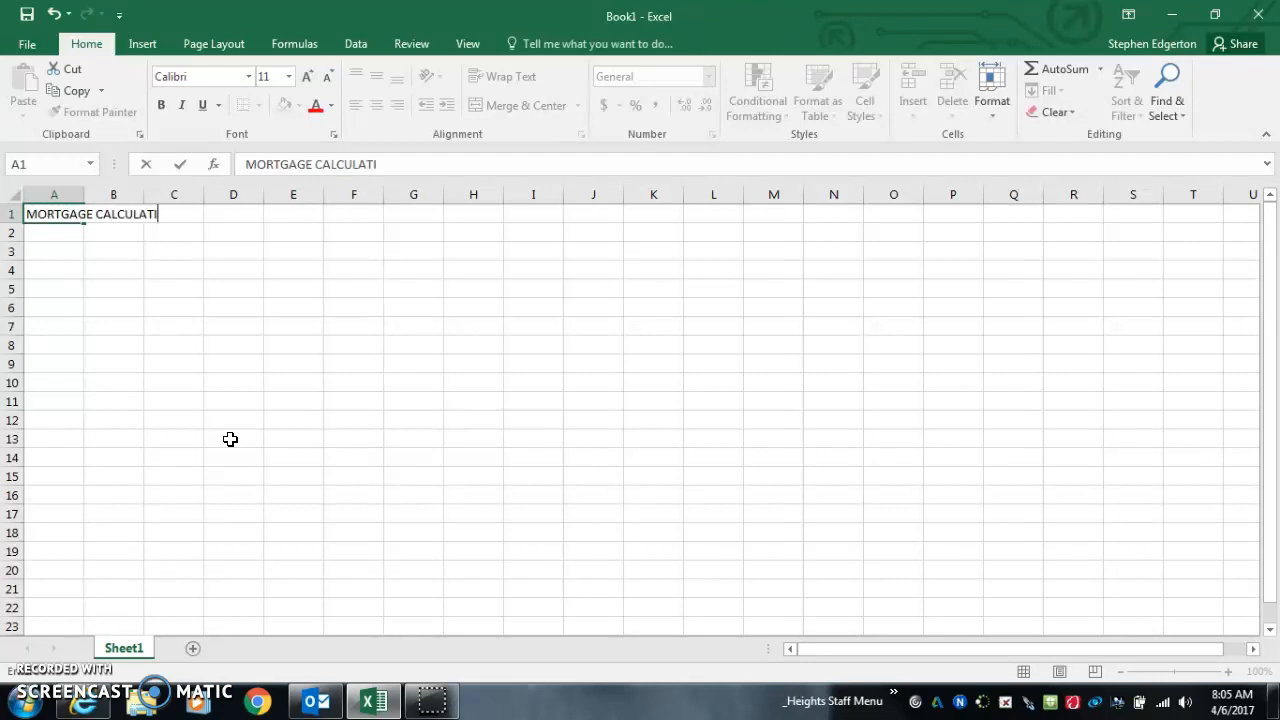
text(ON TABLE)
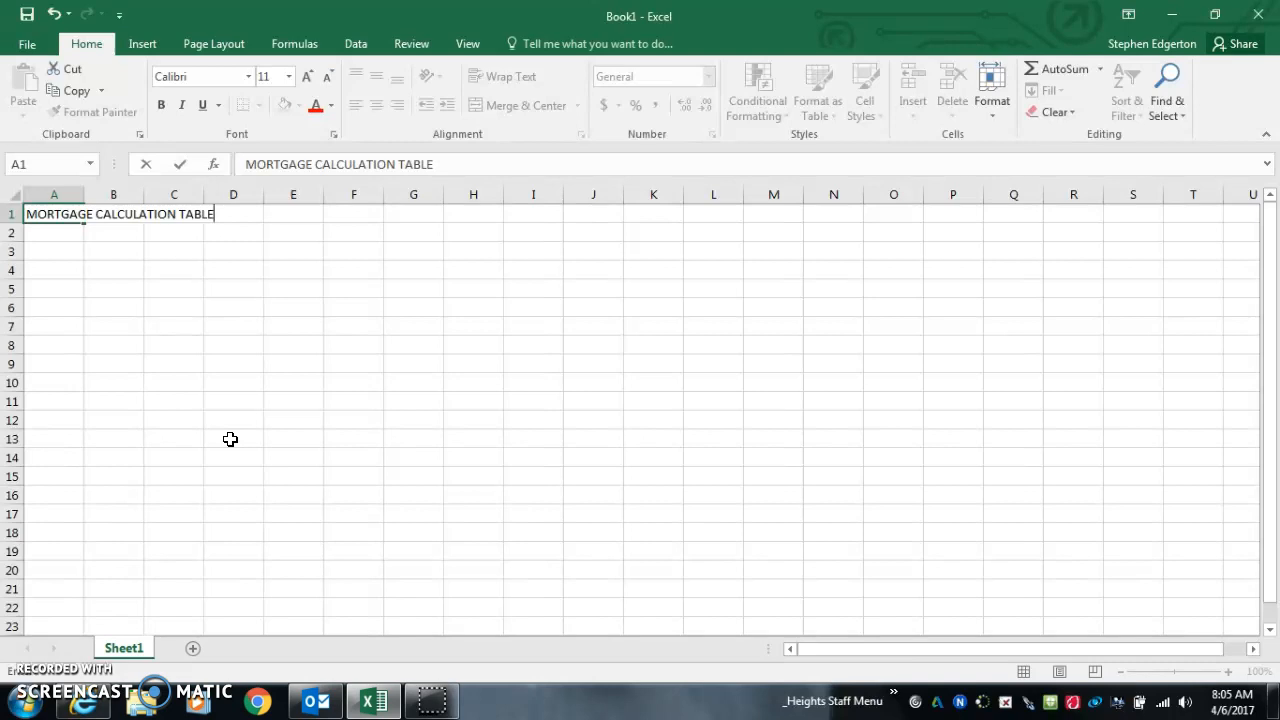
key(Return)
- Enter the labels "House Price", "Down Payment" and "Amount Borrowed" in cells A4 to A6
key(Return)
key(Return)
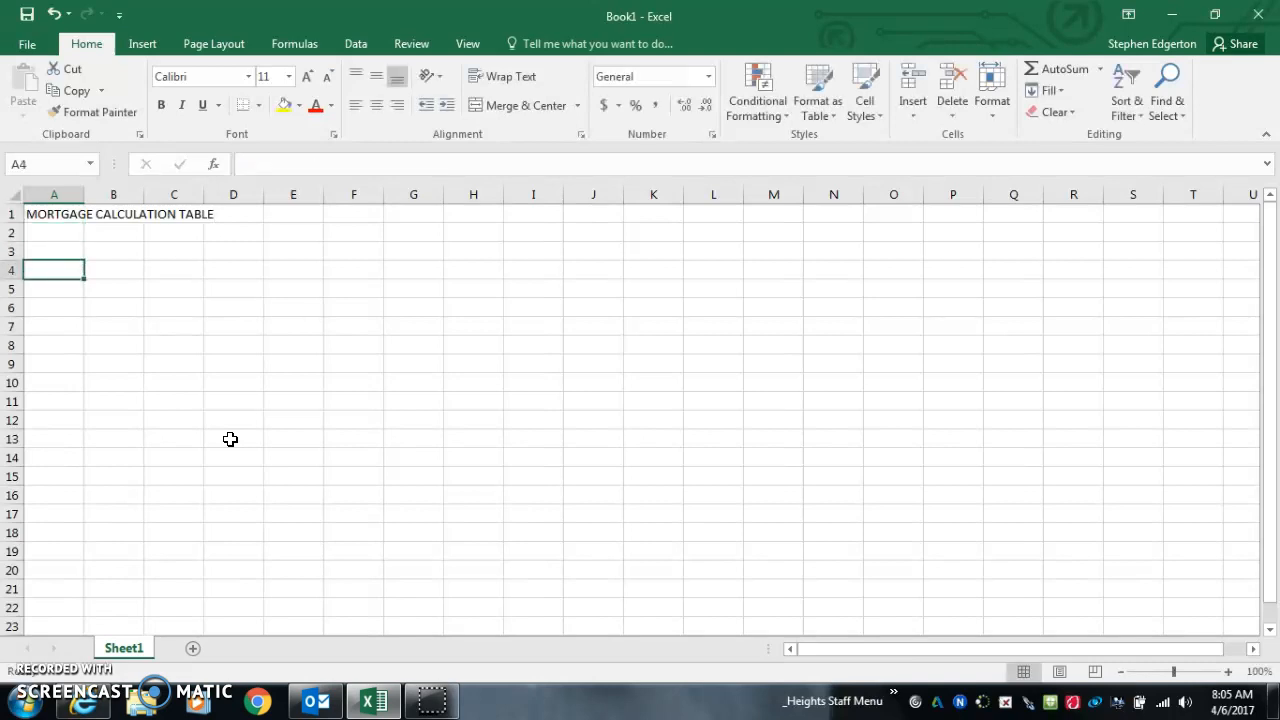
text(House Price)
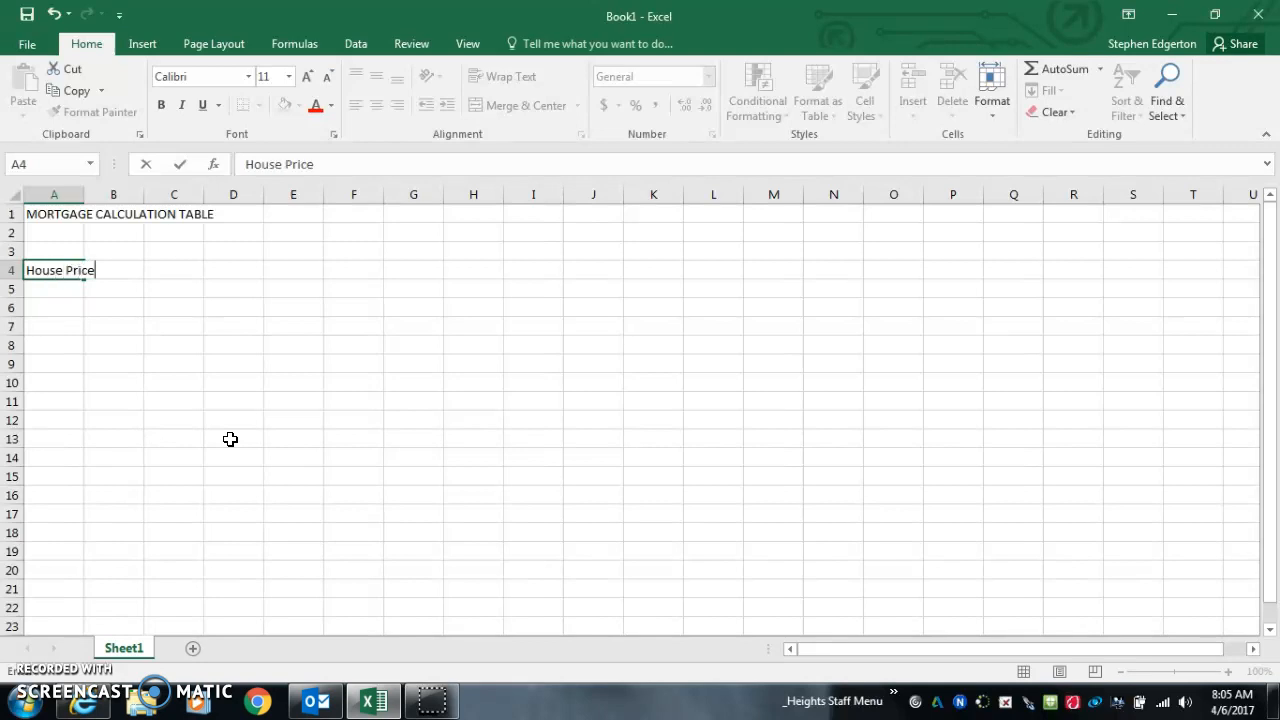
key(Return)
text(D)
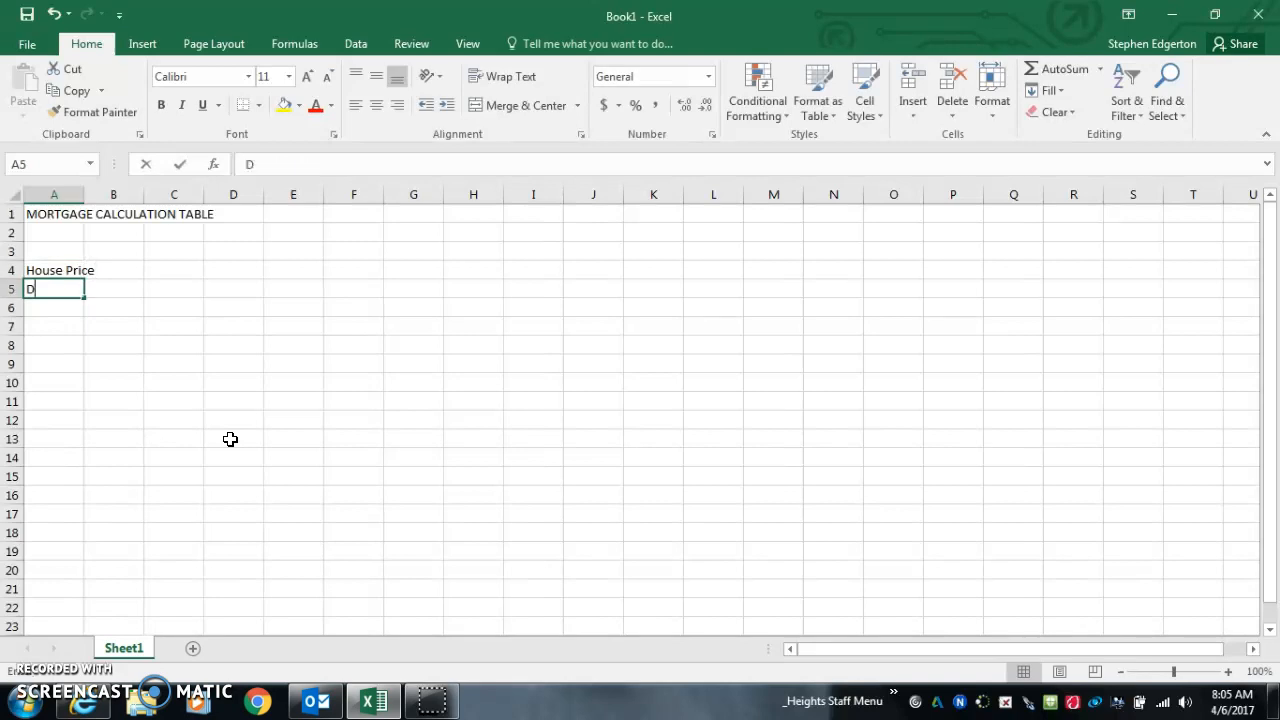
text(own Payment)
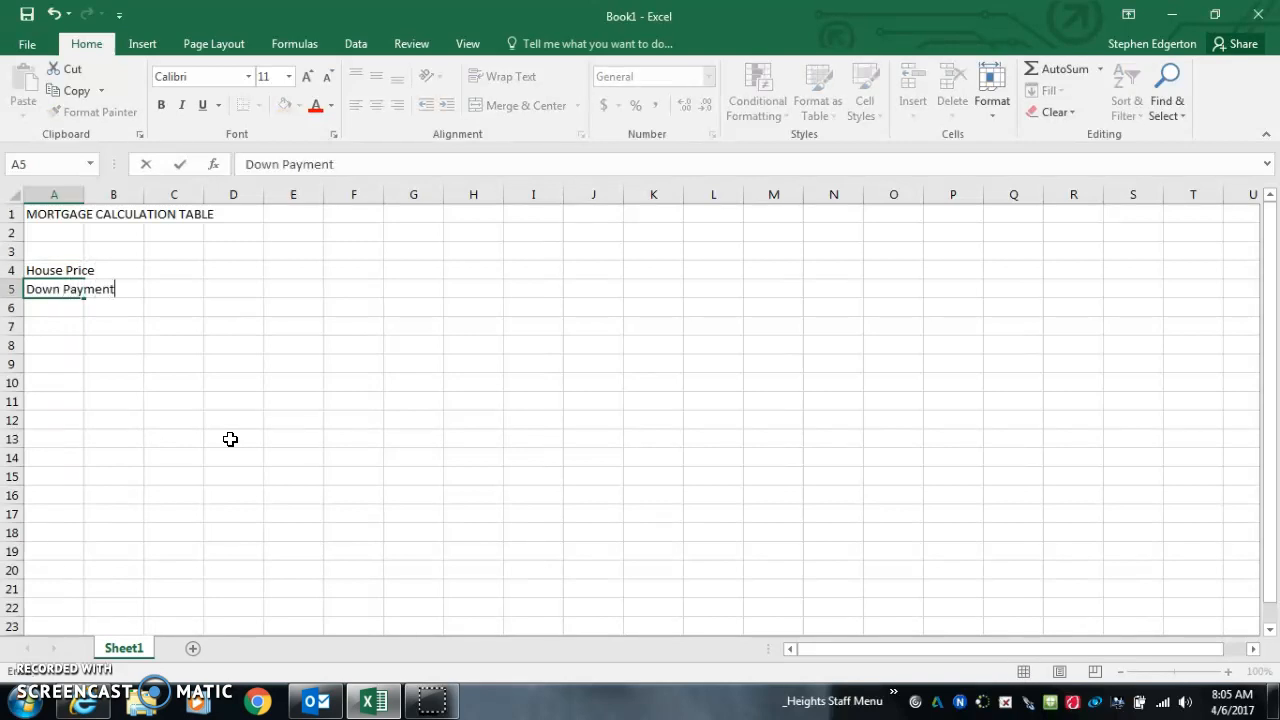
key(Return)
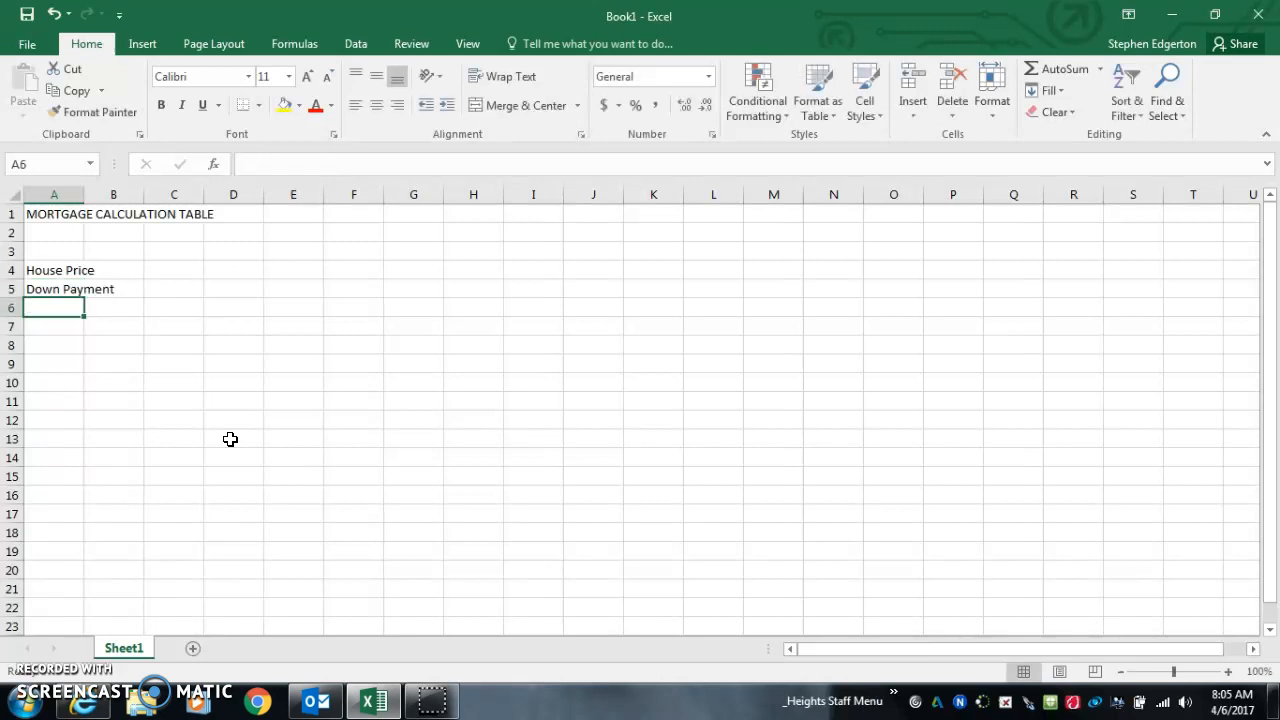
text(Amoun)
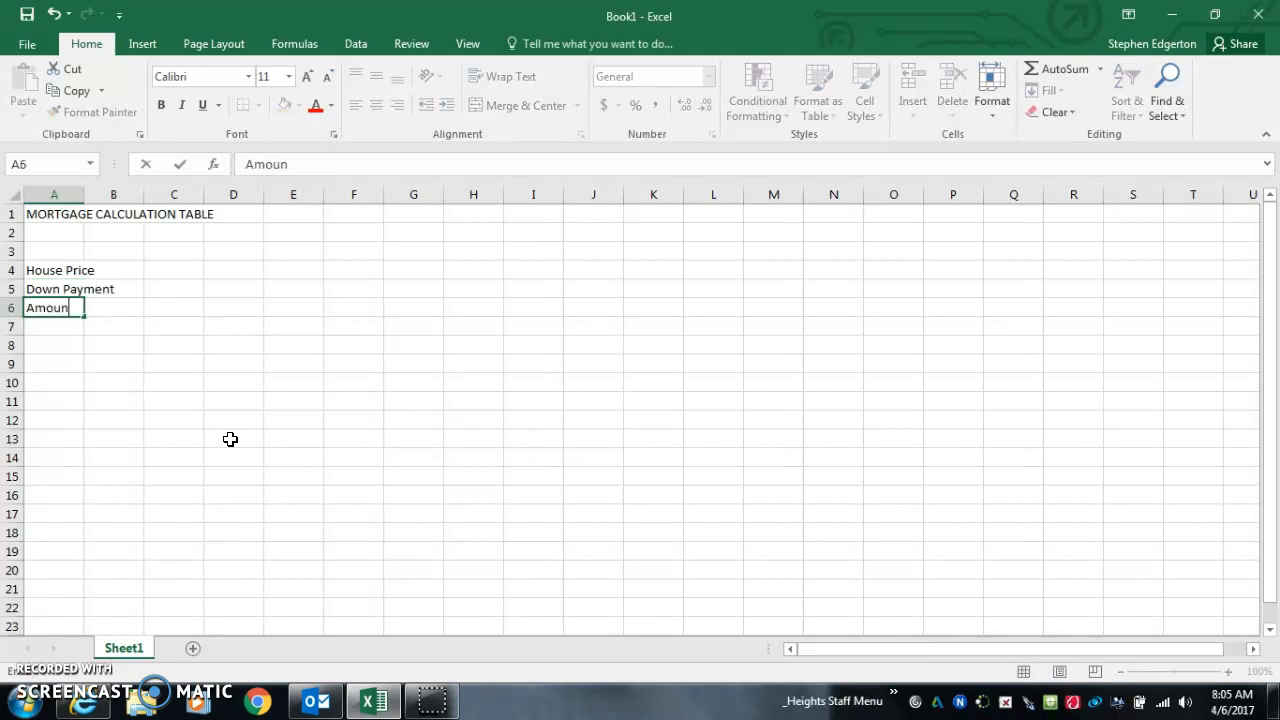
text(t Borrowed)
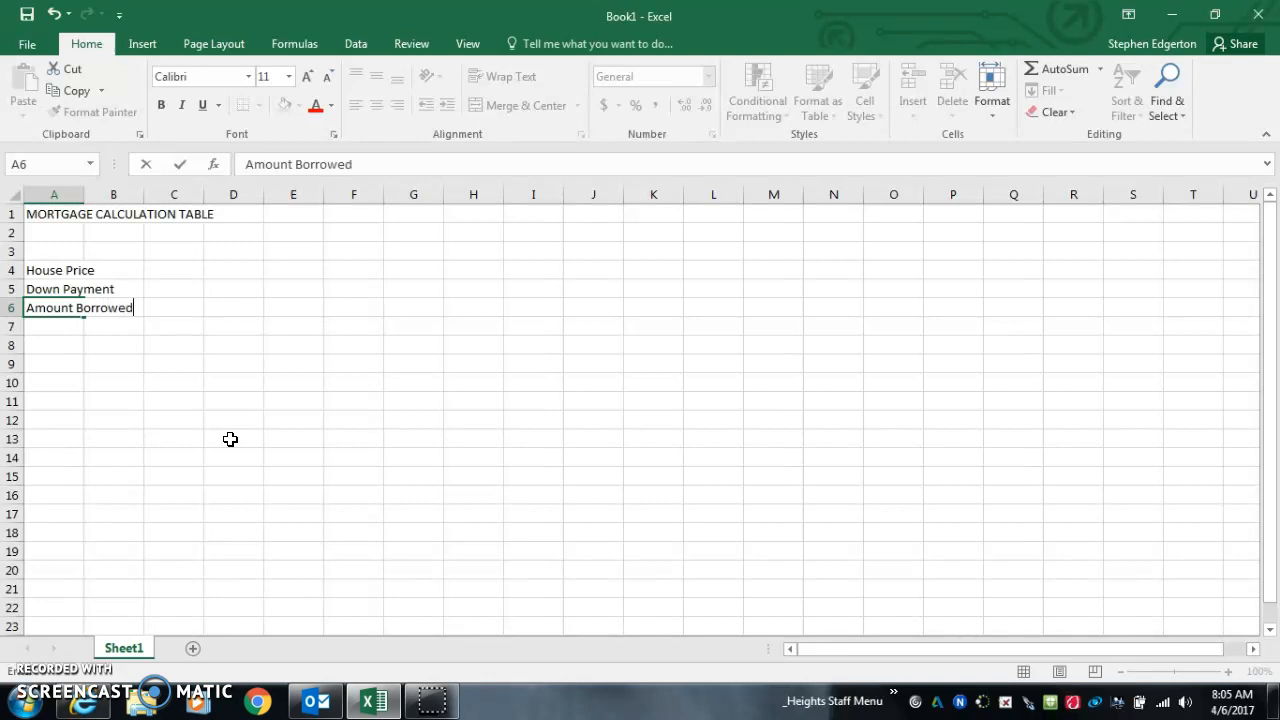
key(Return)
- Leave row 7 blank and enter the labels "Monthly Payments" in A8 and "Total Amount Paid" in A9
key(Return)
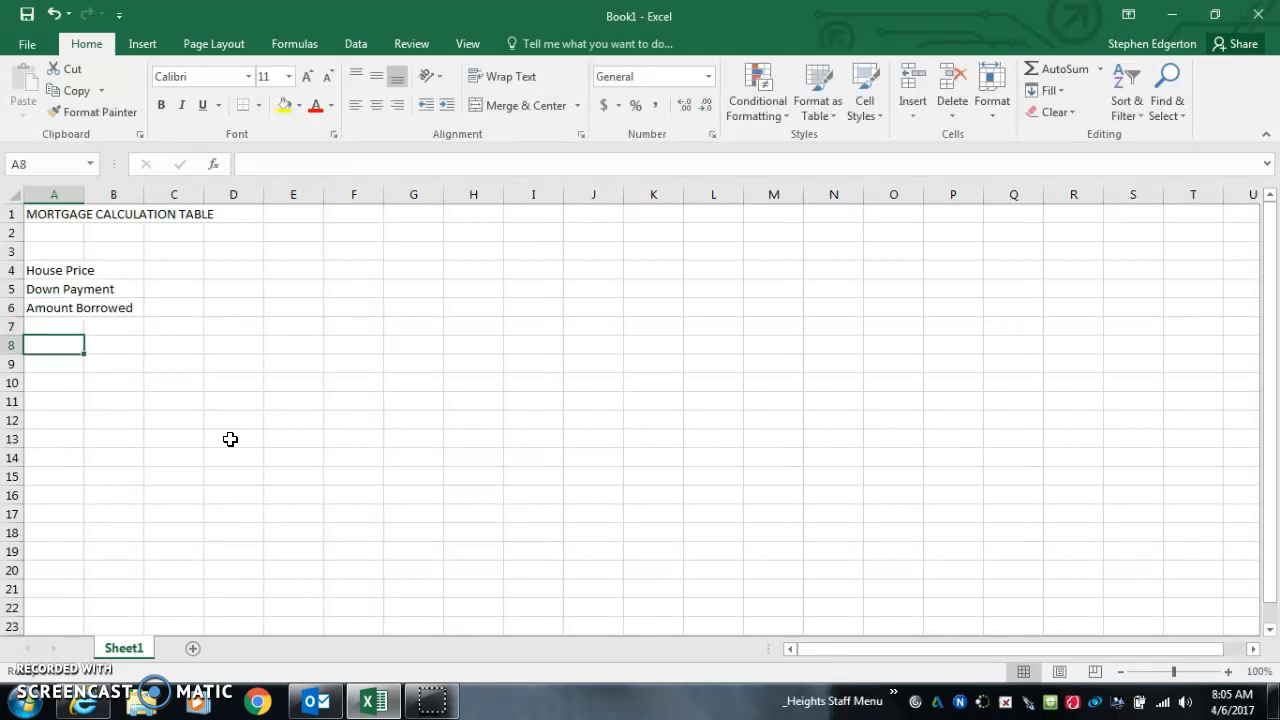
text(Monthly )
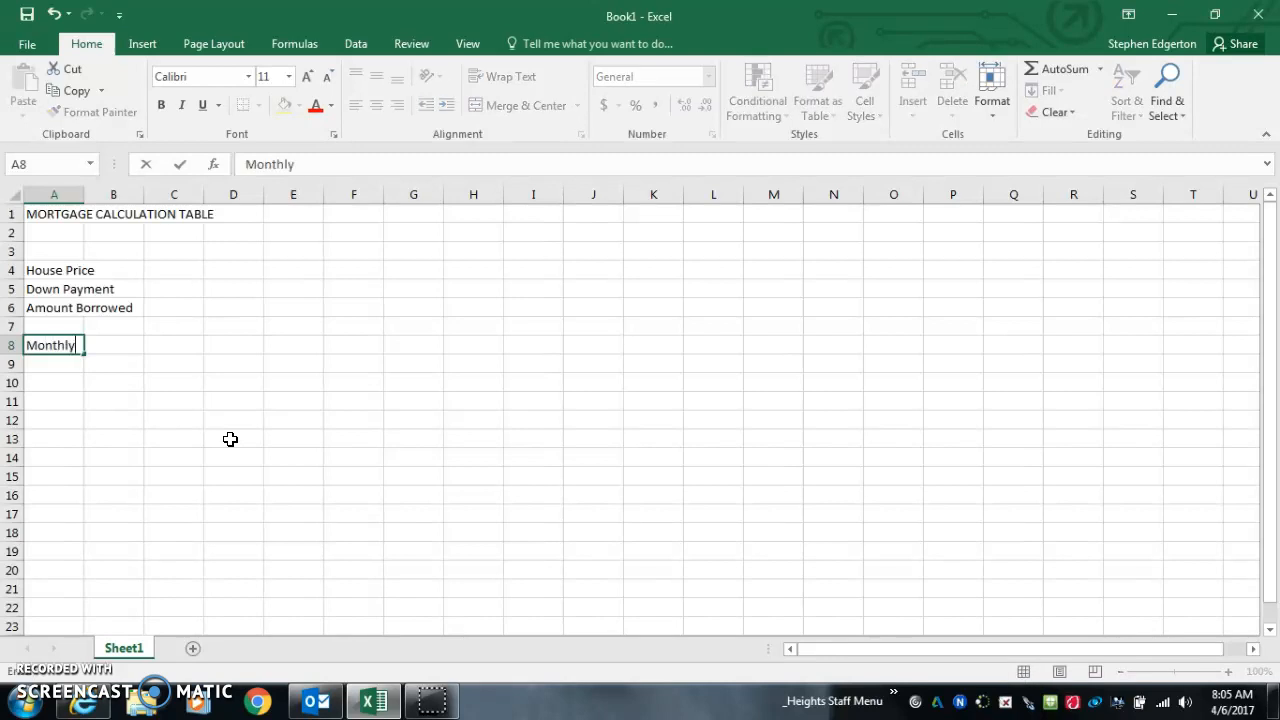
text(Payments)
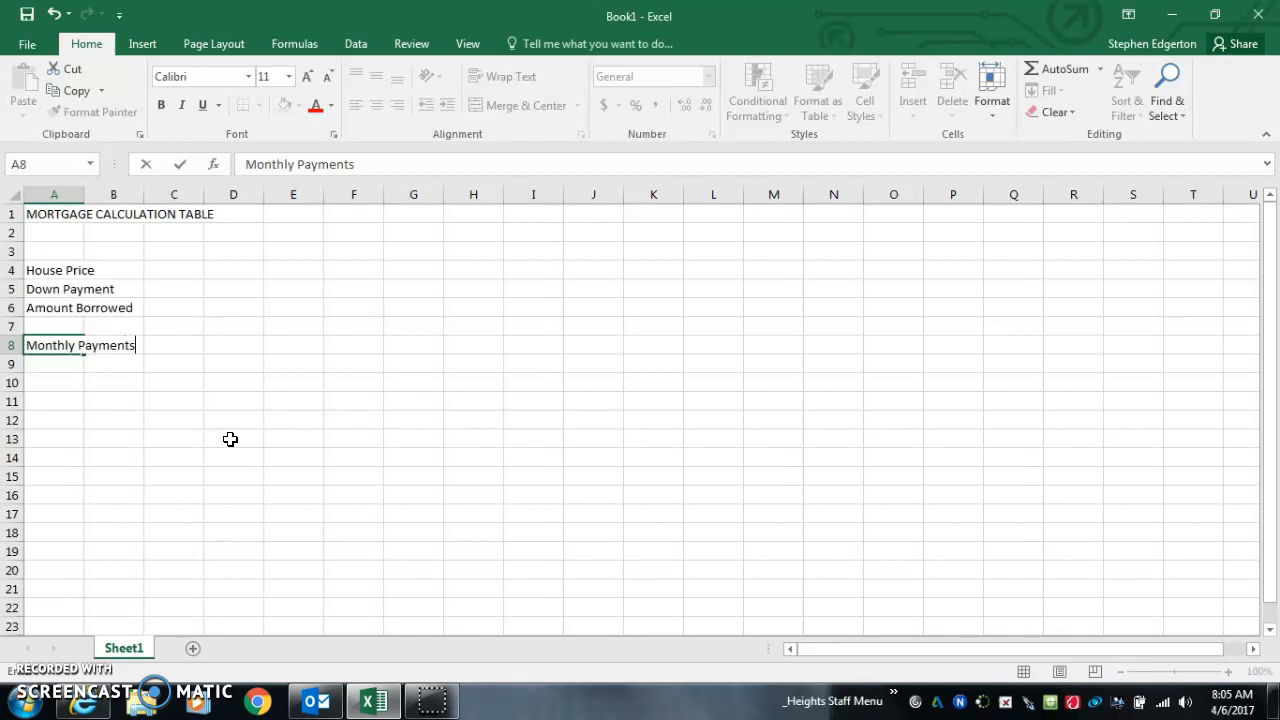
key(Return)
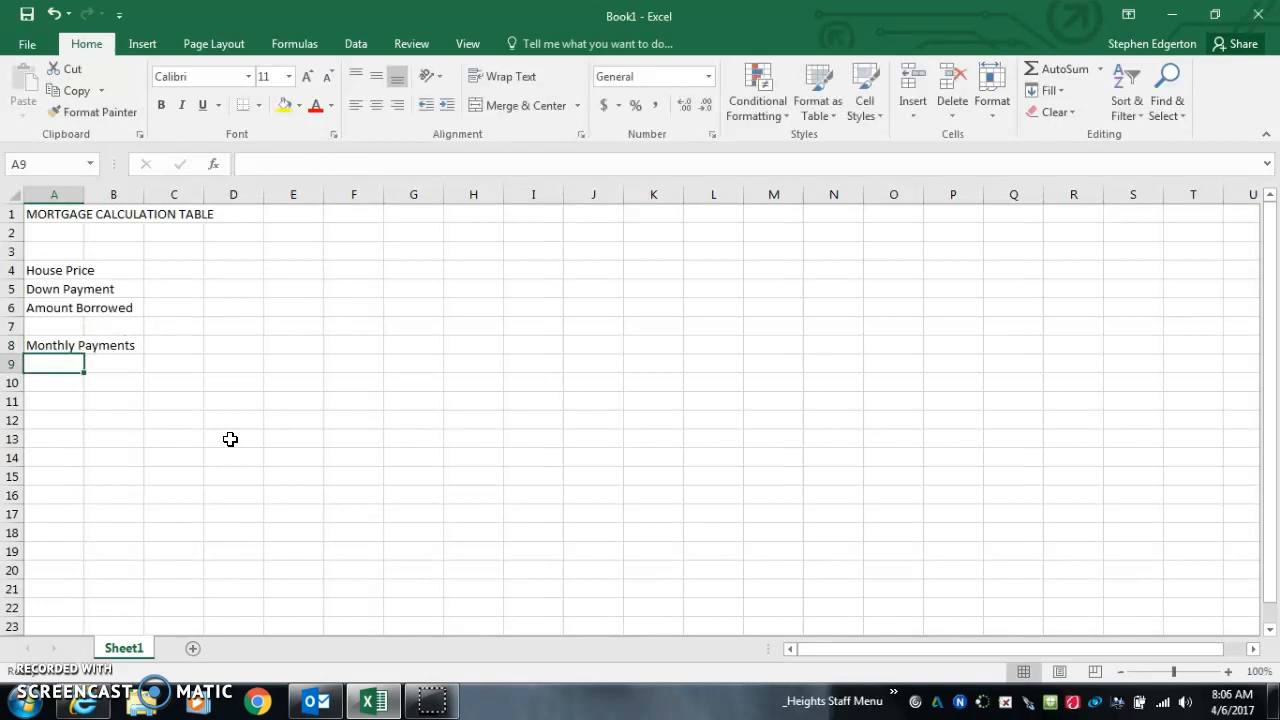
text(Total Amount Paid)
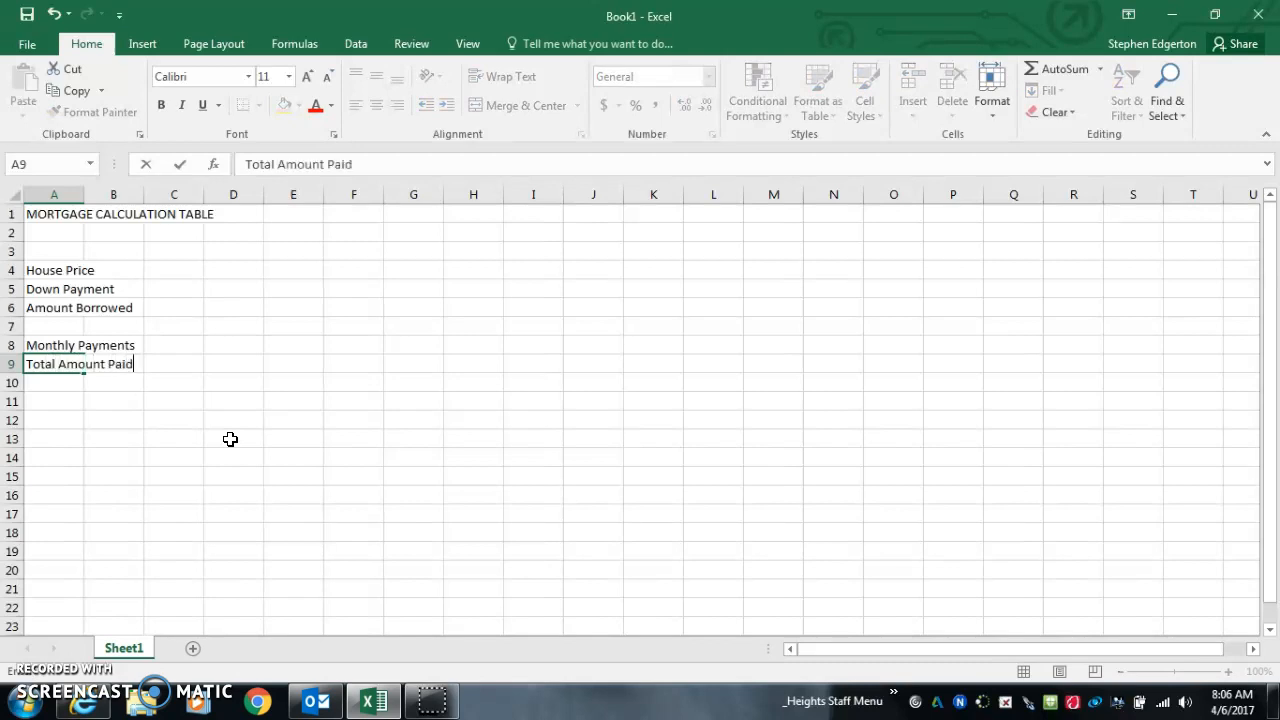
key(Return)
- Enter the section heading "Breakdown of Payment:" in cell A12
key(Return)
key(Return)
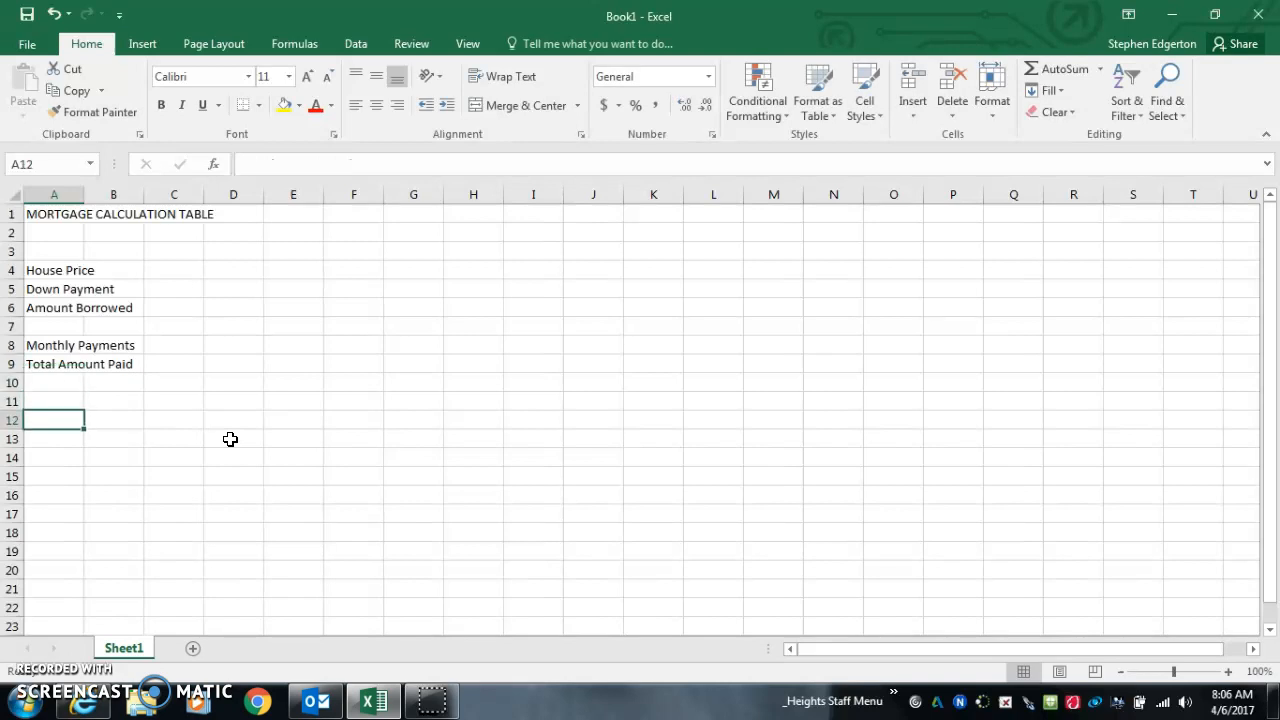
text(Break)
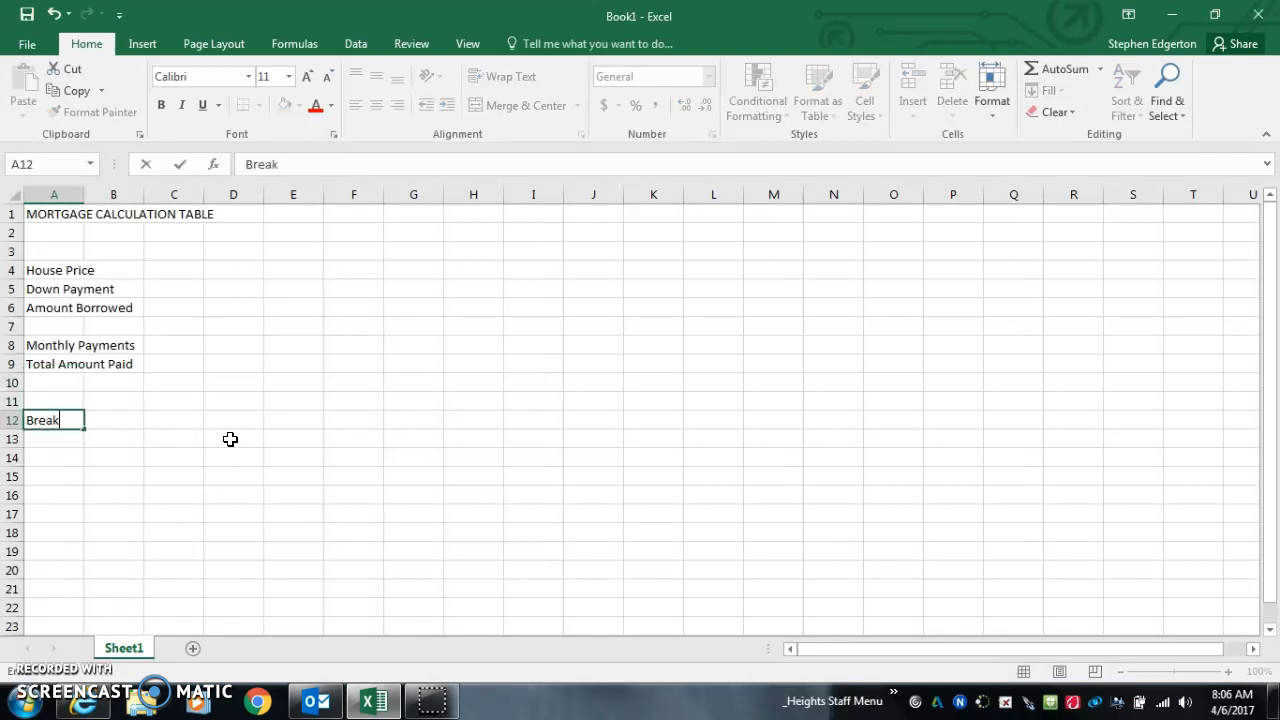
text(down of P)
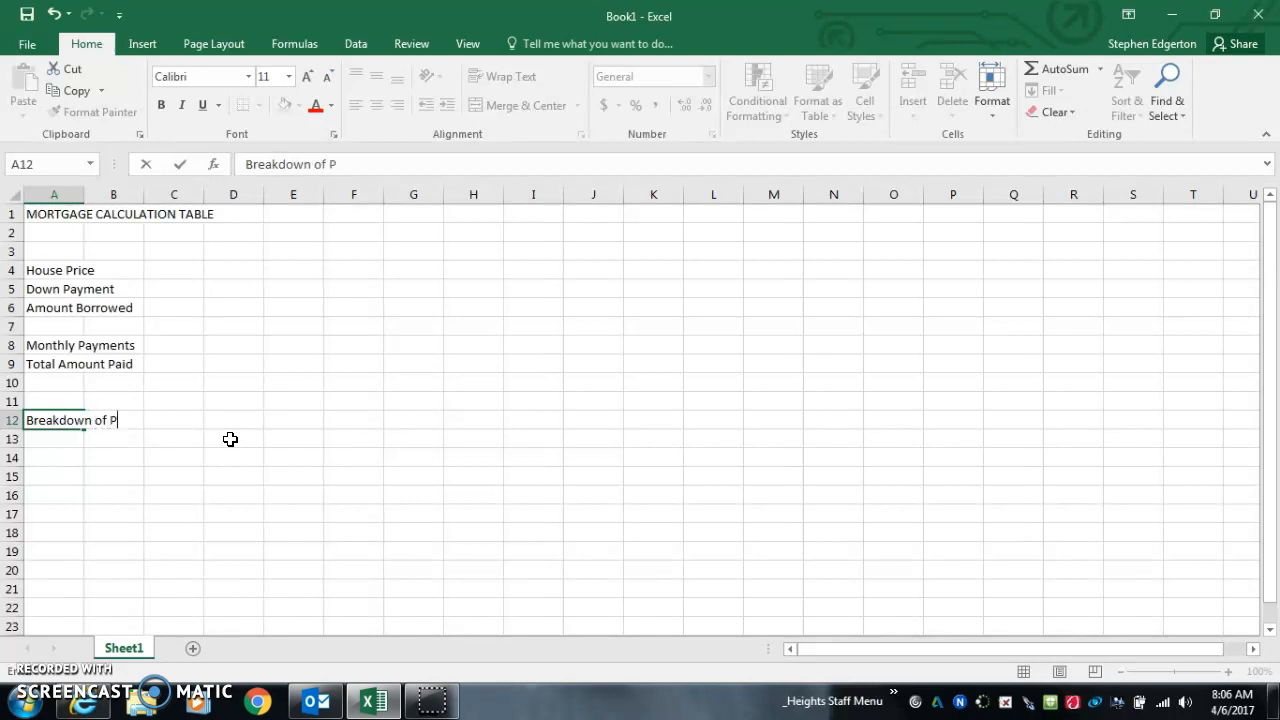
text(ayment:)
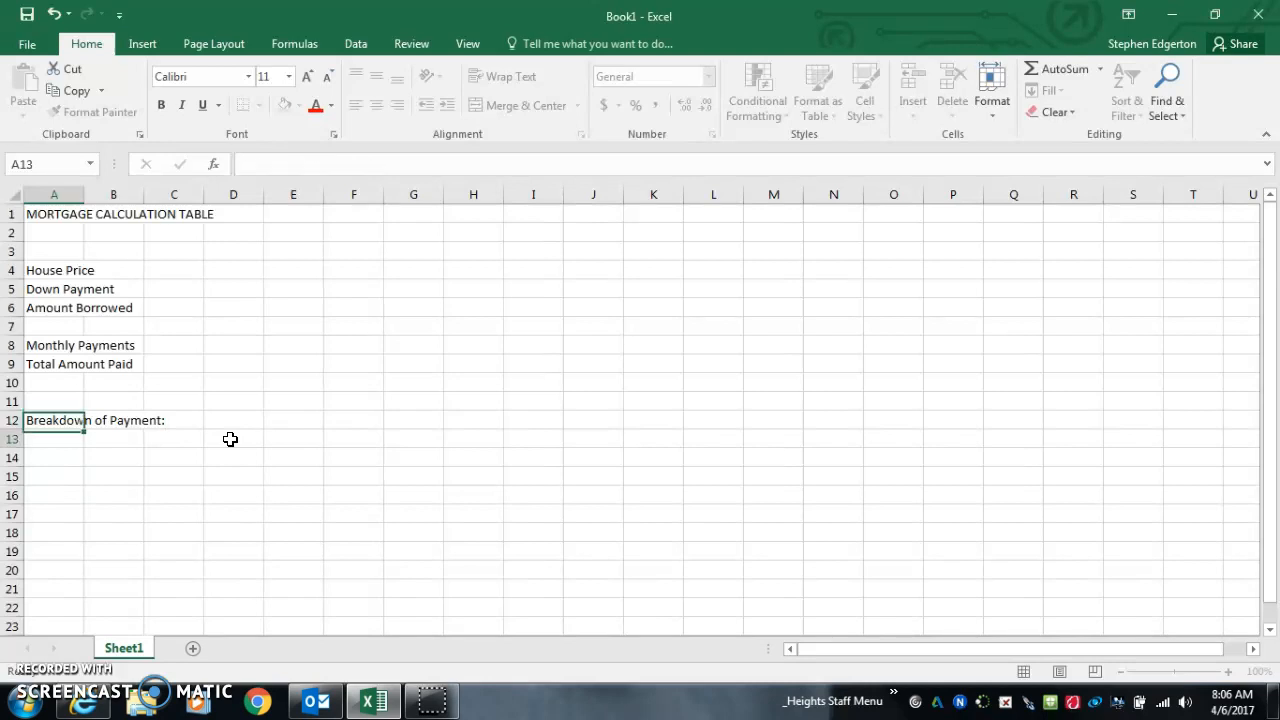
key(Return)
- Enter the labels "Payment Period", "Principal Paid" and "Interest Paid" in cells A13 to A15 under the breakdown heading
text(Pay)
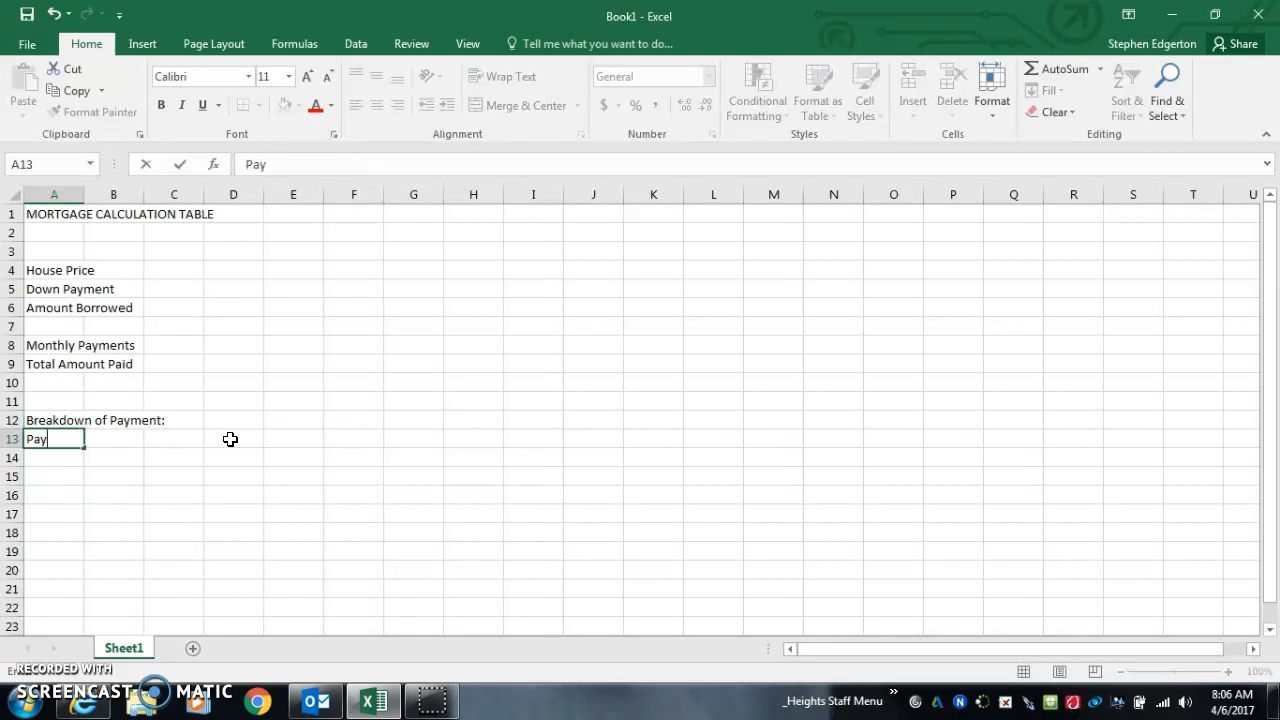
text(ment Period)
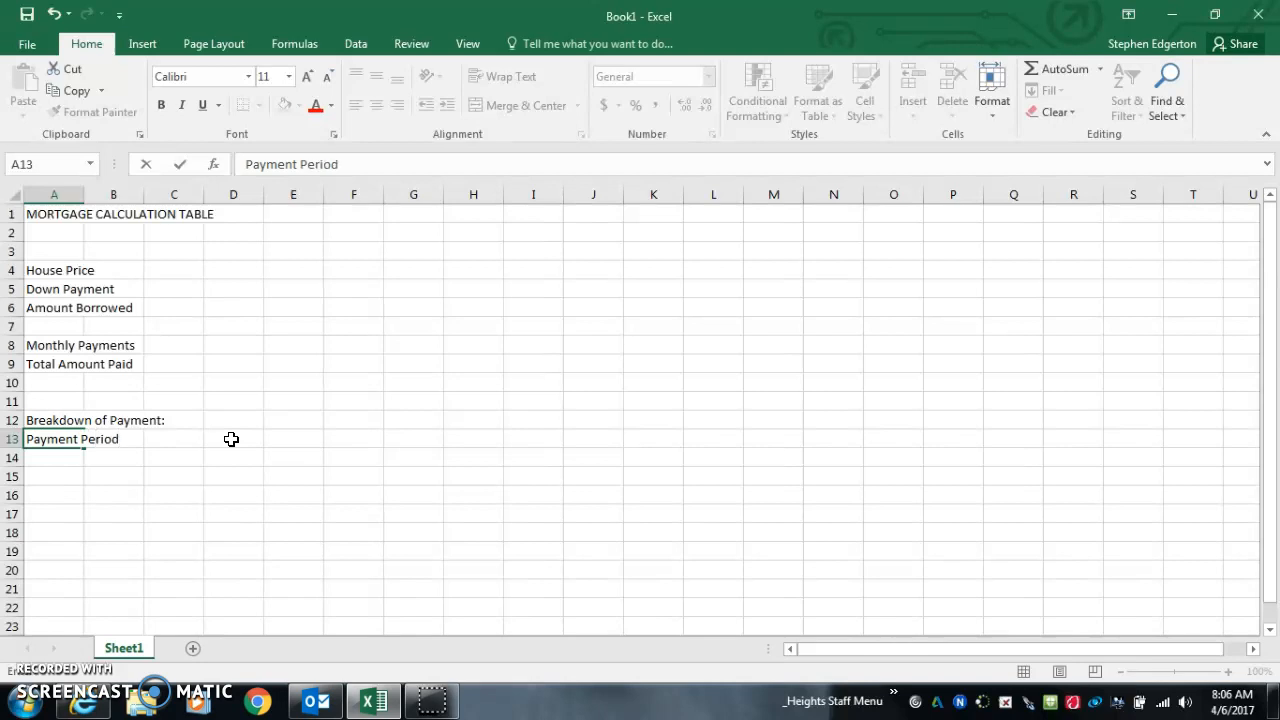
key(Return)
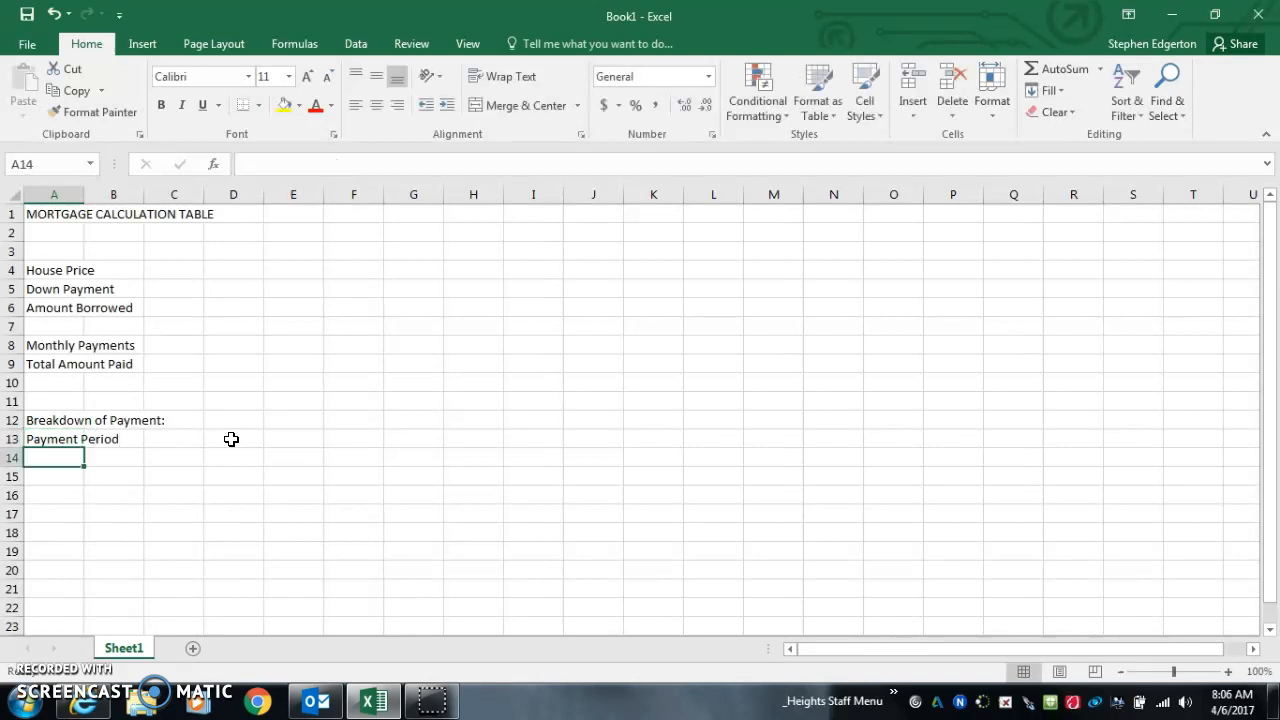
text(Principal)
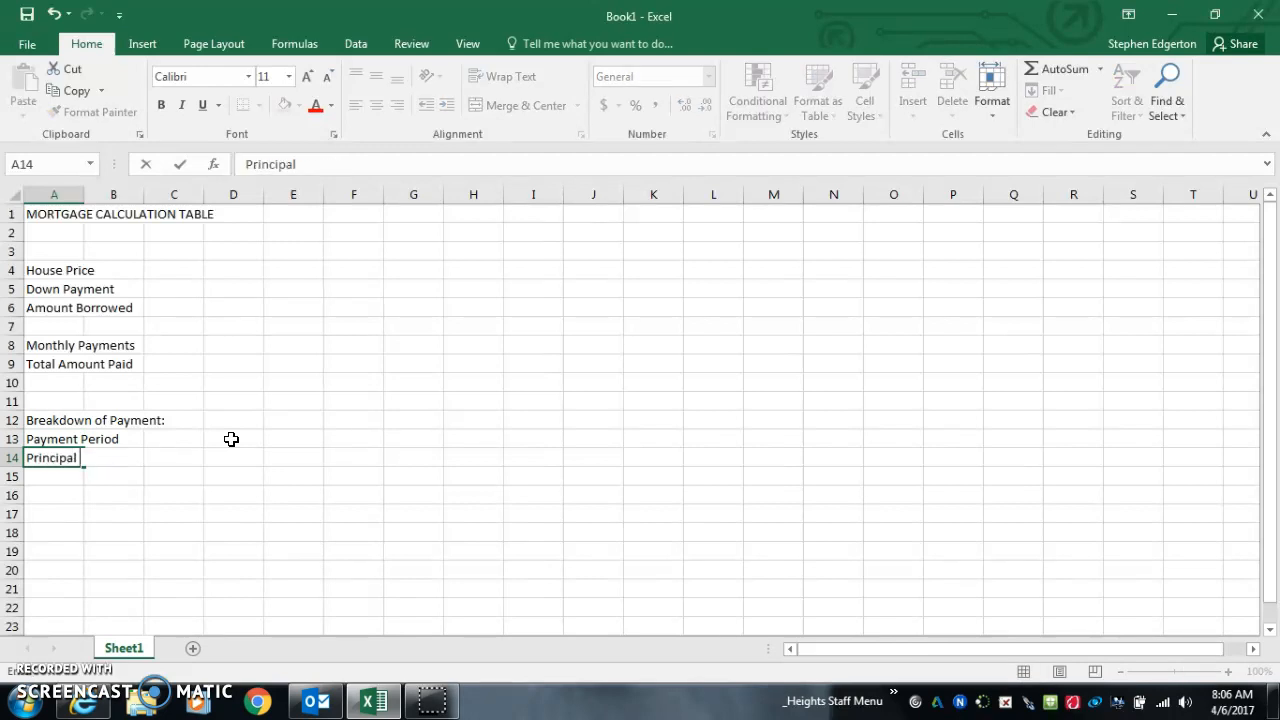
text( Paid)
key(Return)
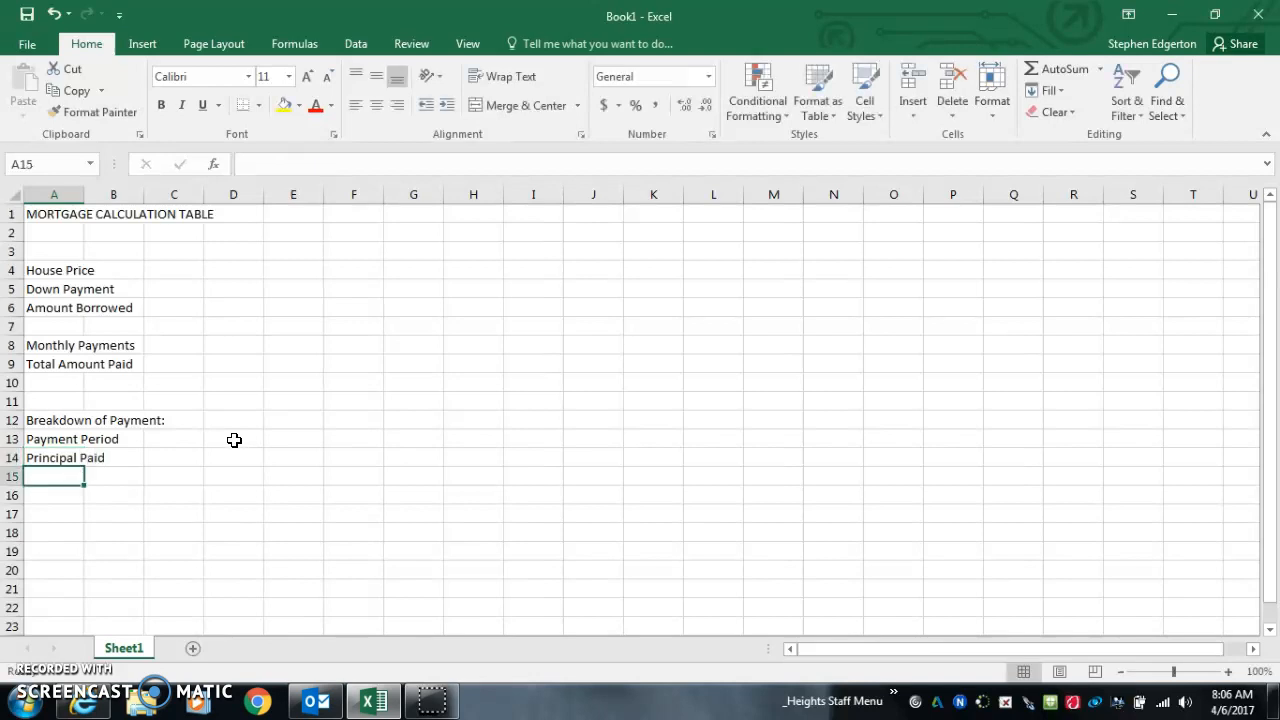
text(Inte)
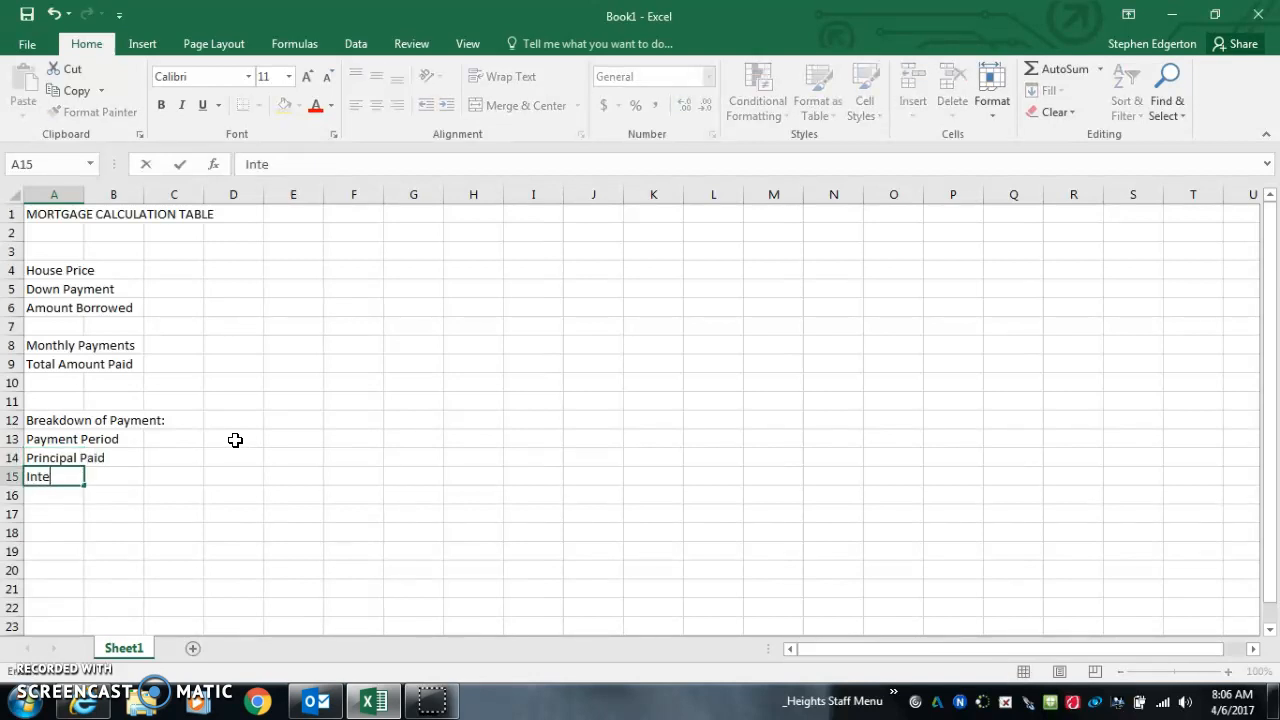
text(rest Paid)
key(Up)
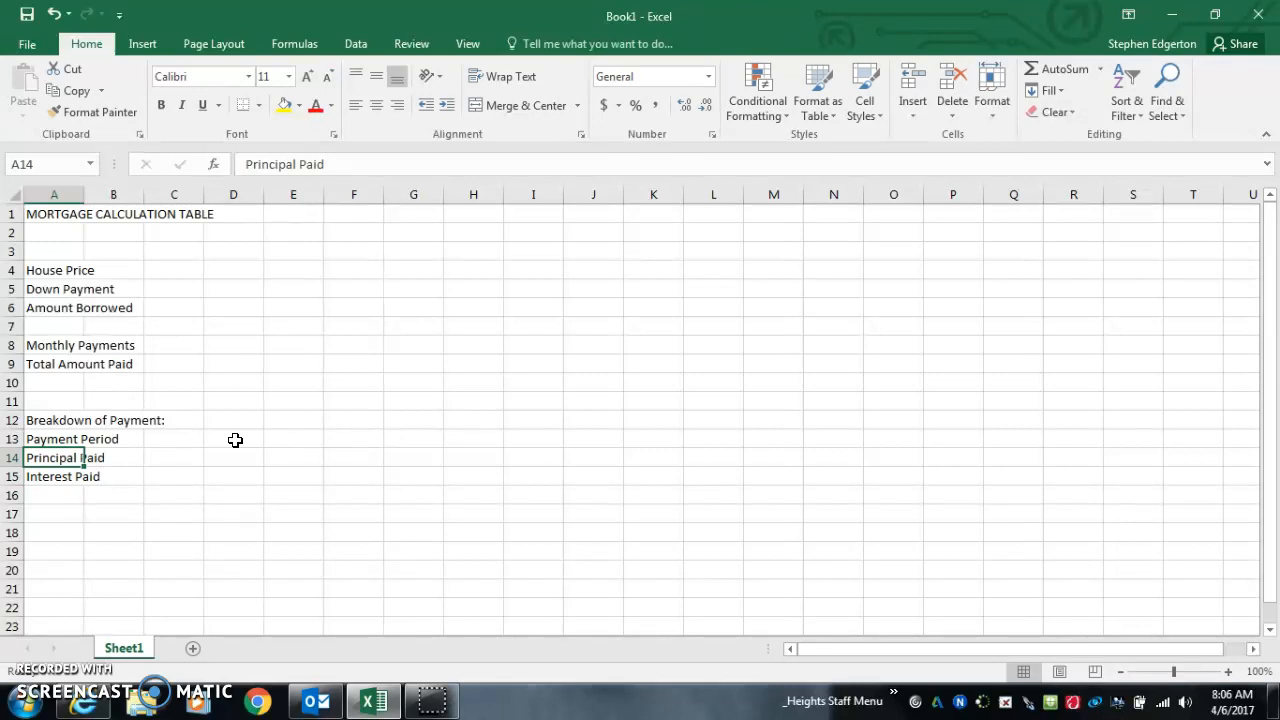
- Enter the label "Interest Rate" in cell D6, on the Amount Borrowed row
key(Down)
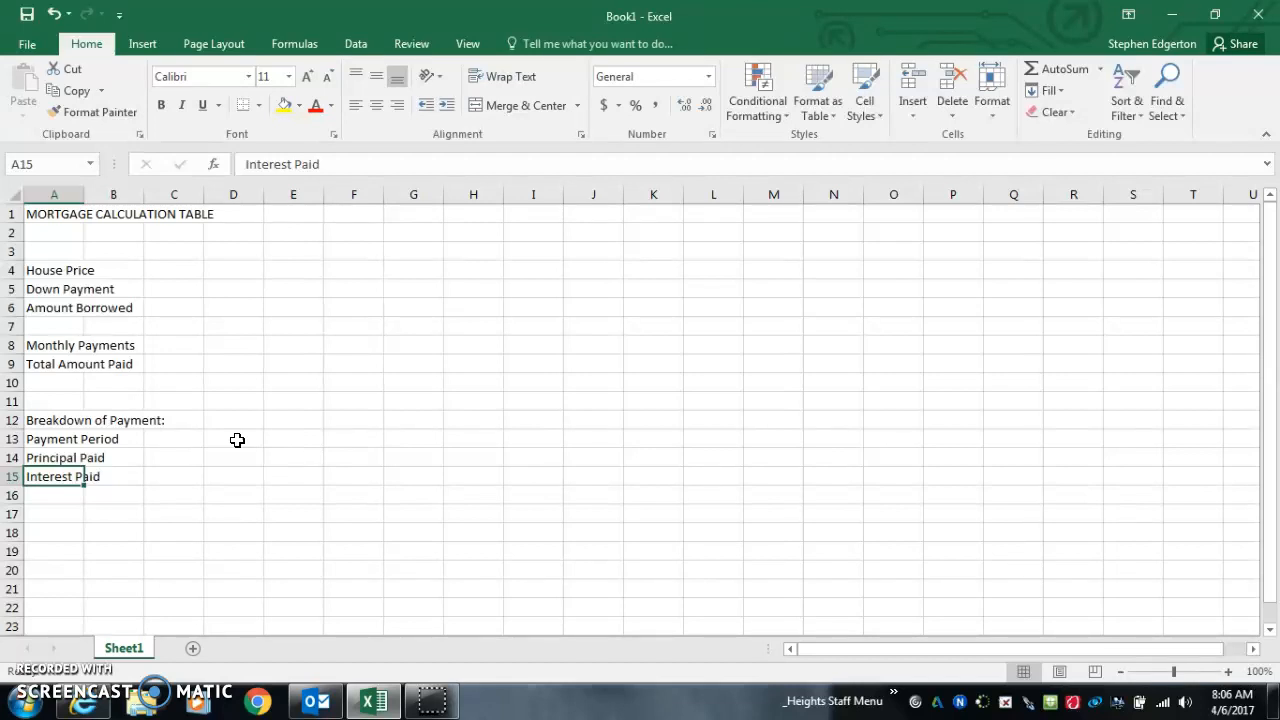
key(Right)
key(Right)
key(Right)
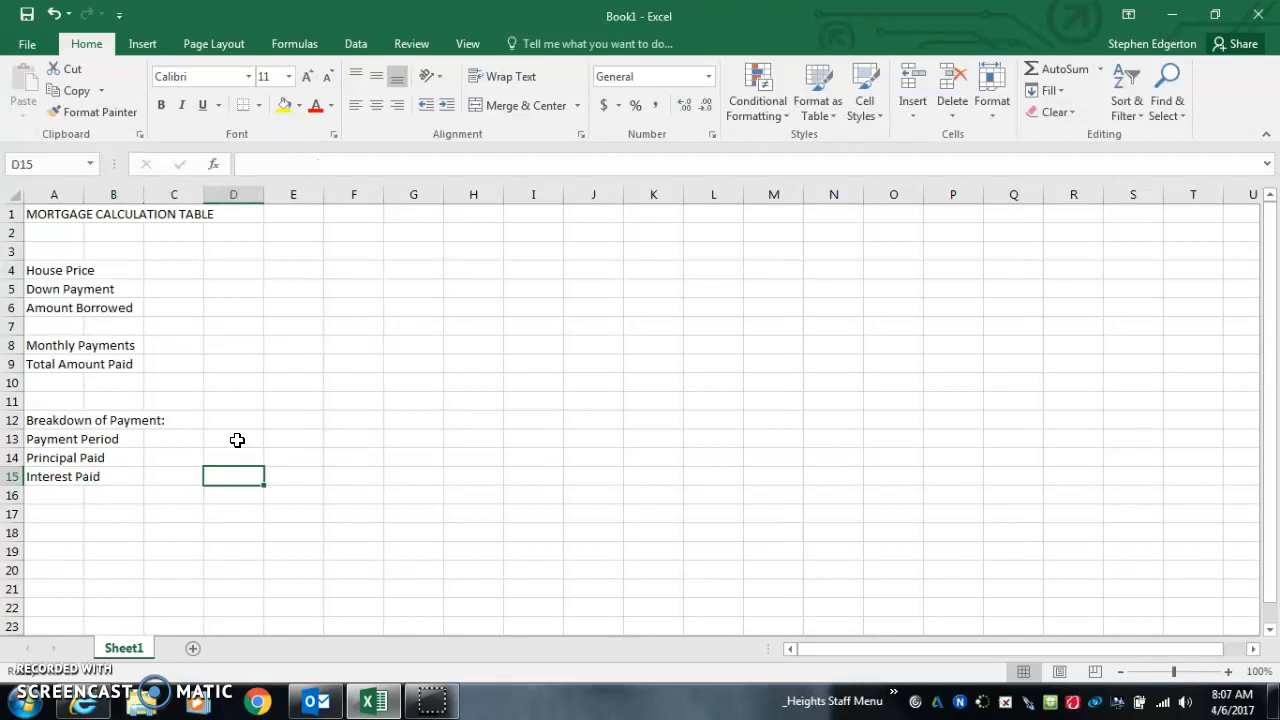
key(Up)
key(Up)
key(Up)
key(Up)
key(Up)
key(Up)
key(Up)
key(Up)
key(Up)
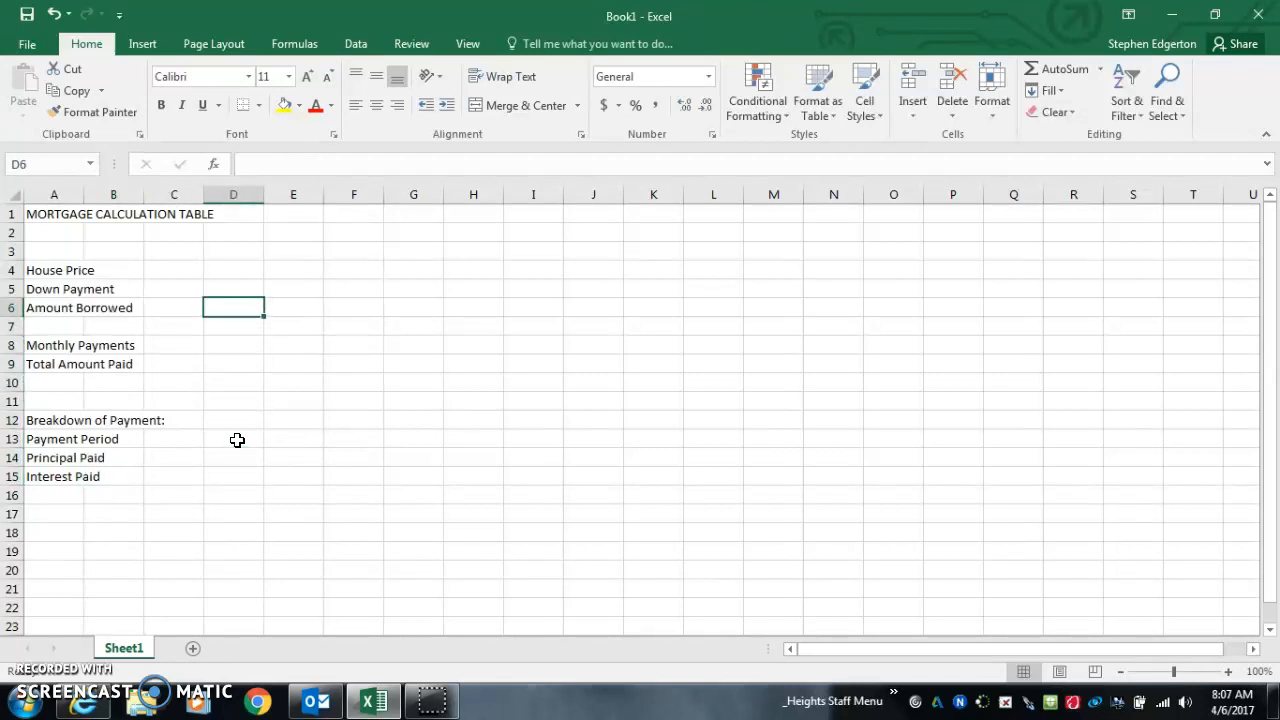
text(Interest)
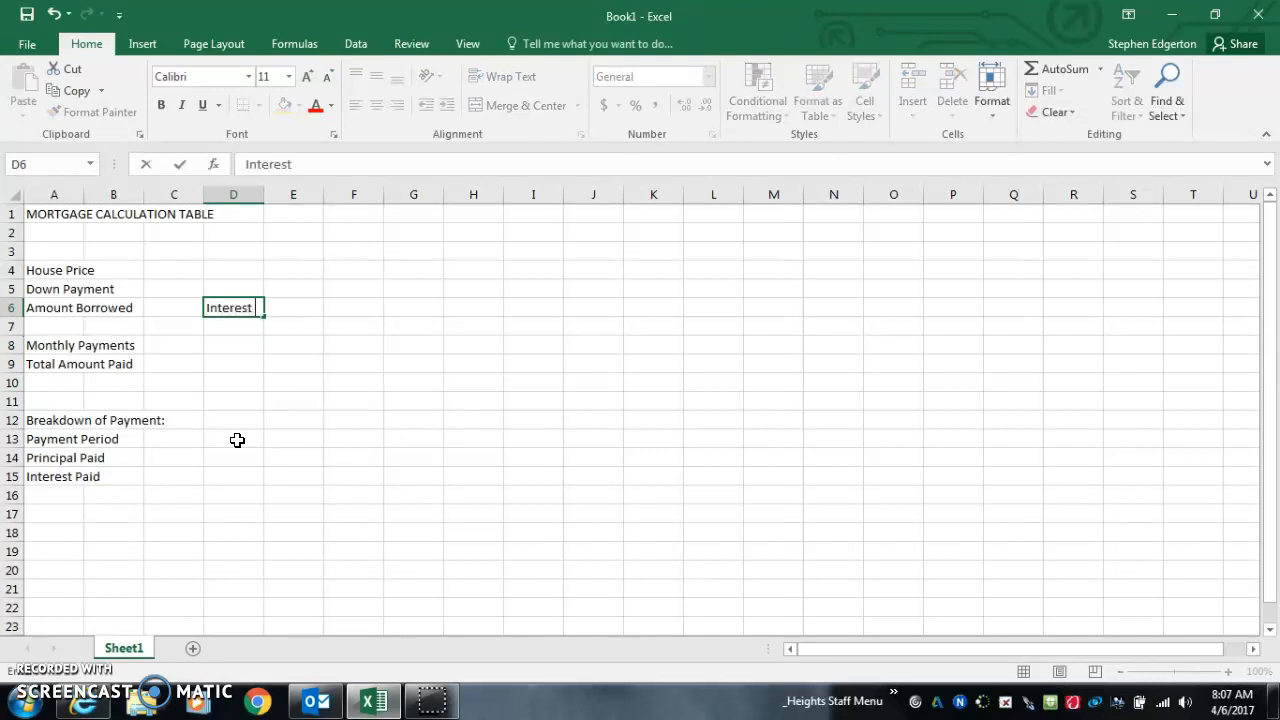
text( Rate)
key(Return)
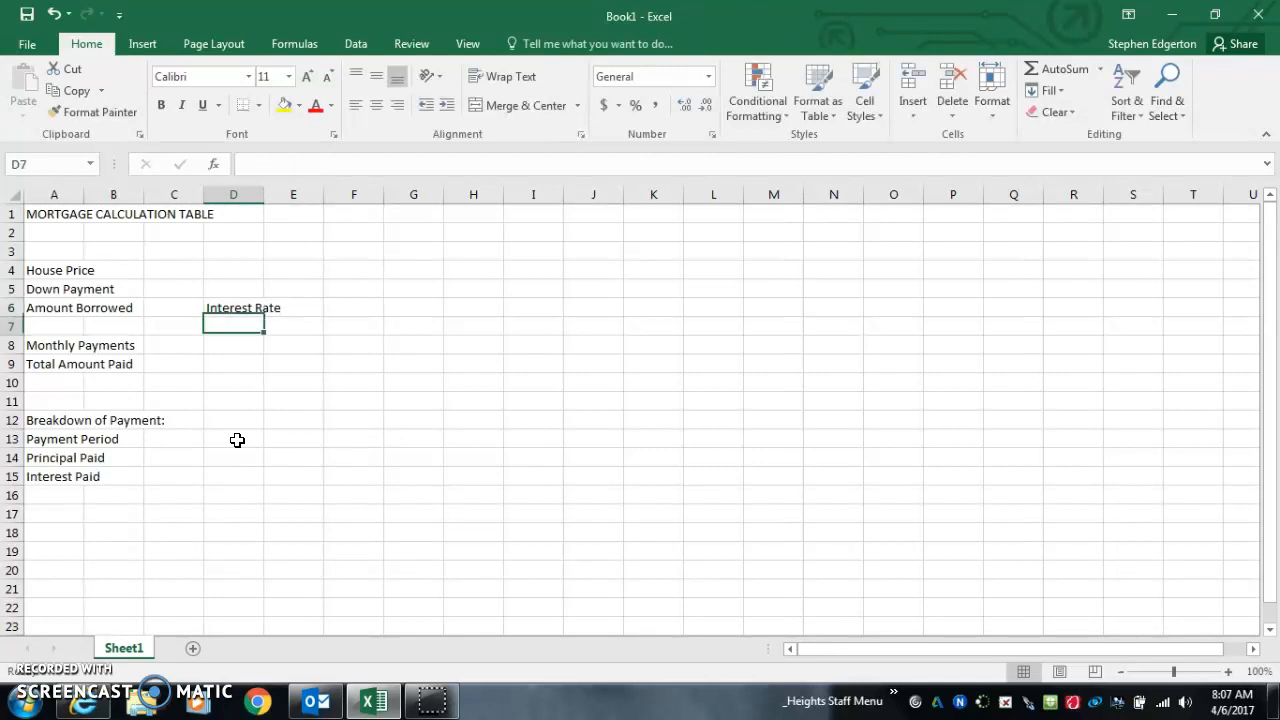
- Enter the labels "Years" in D7 and "Payment Periods" in D8, below the Interest Rate label
text(Years)
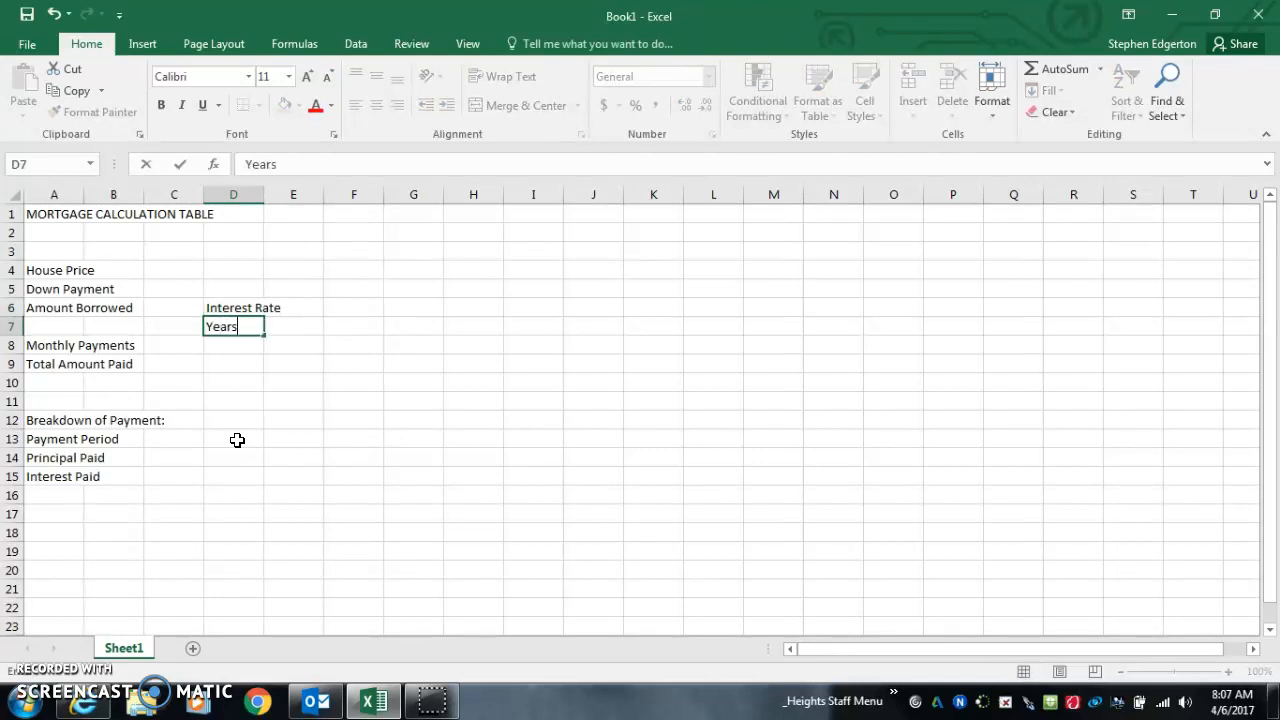
key(Return)
text(Payment)
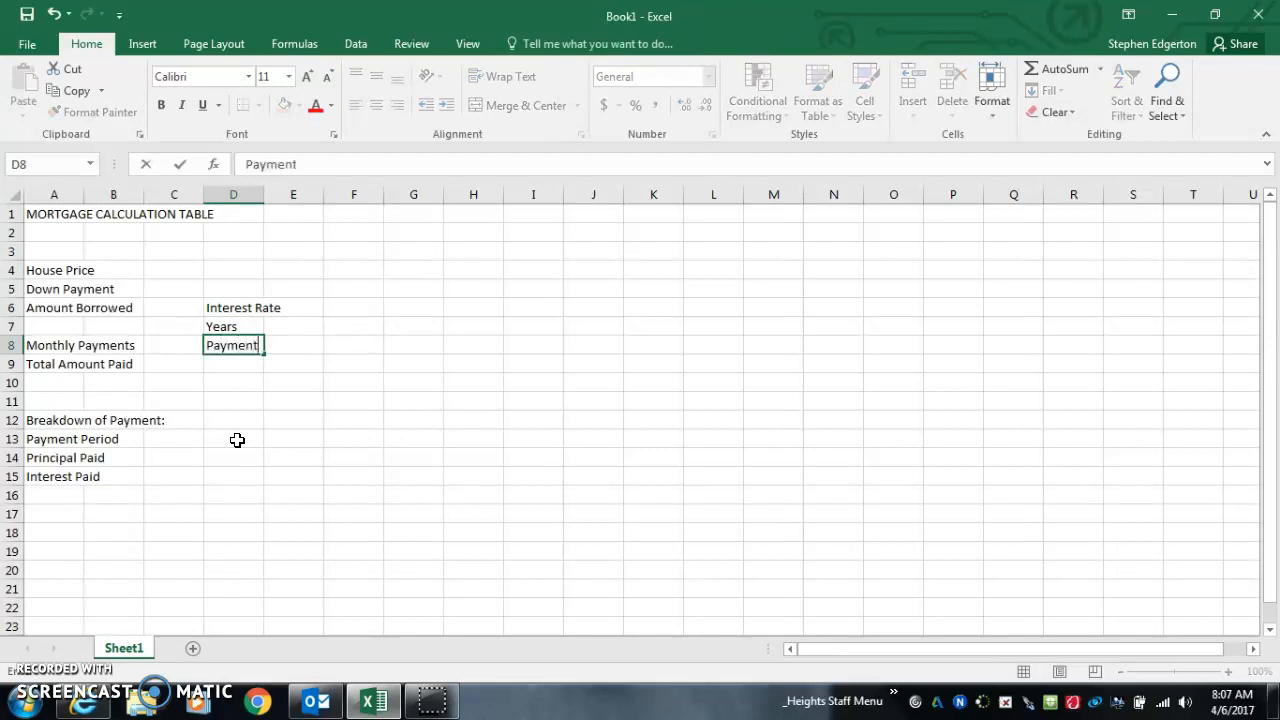
text( Periods)
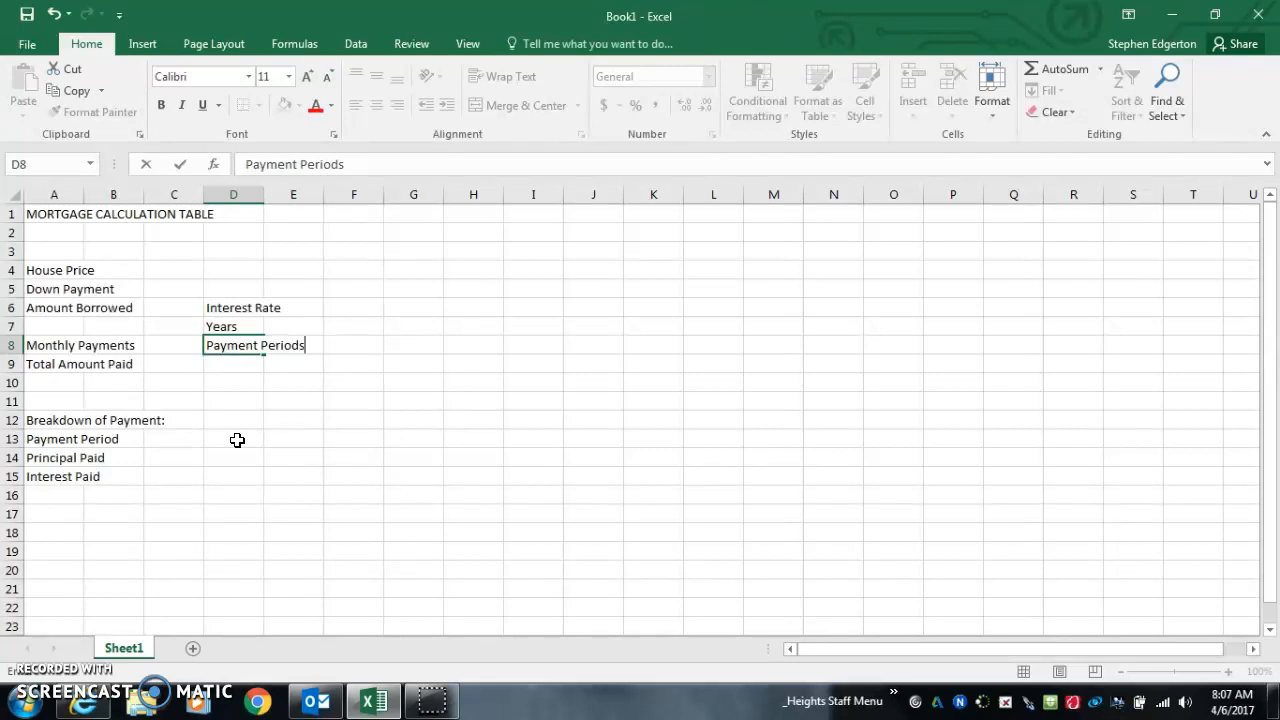
key(Tab)
key(Up)
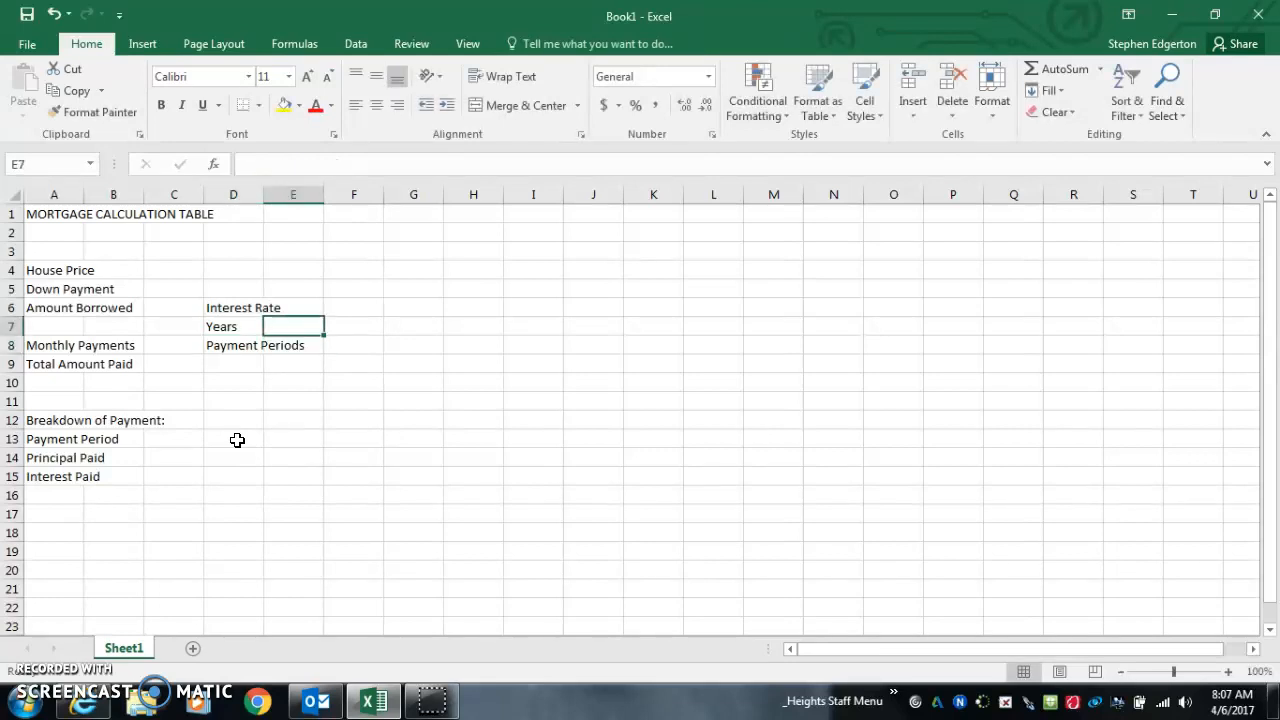
- Enter the heading "Terms of" in cell E4 and "Loan" in cell E5, above the loan term values
key(Up)
key(Up)
key(Up)
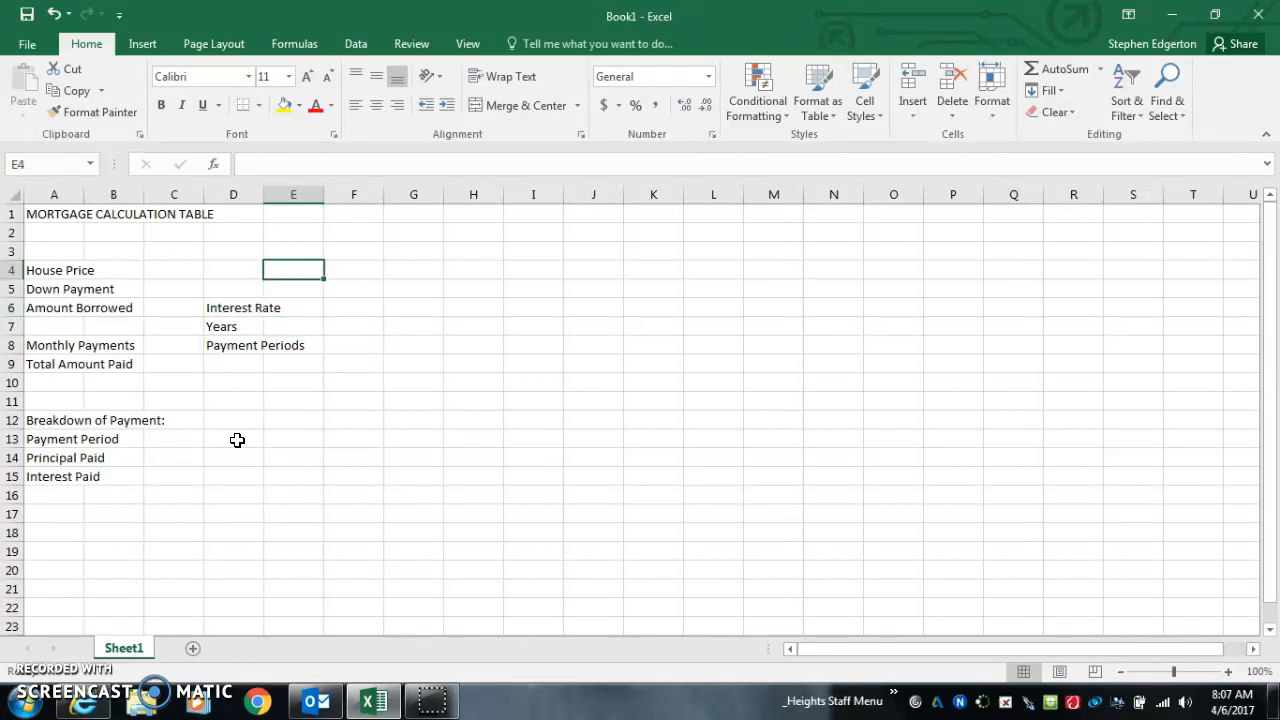
text(Terms of)
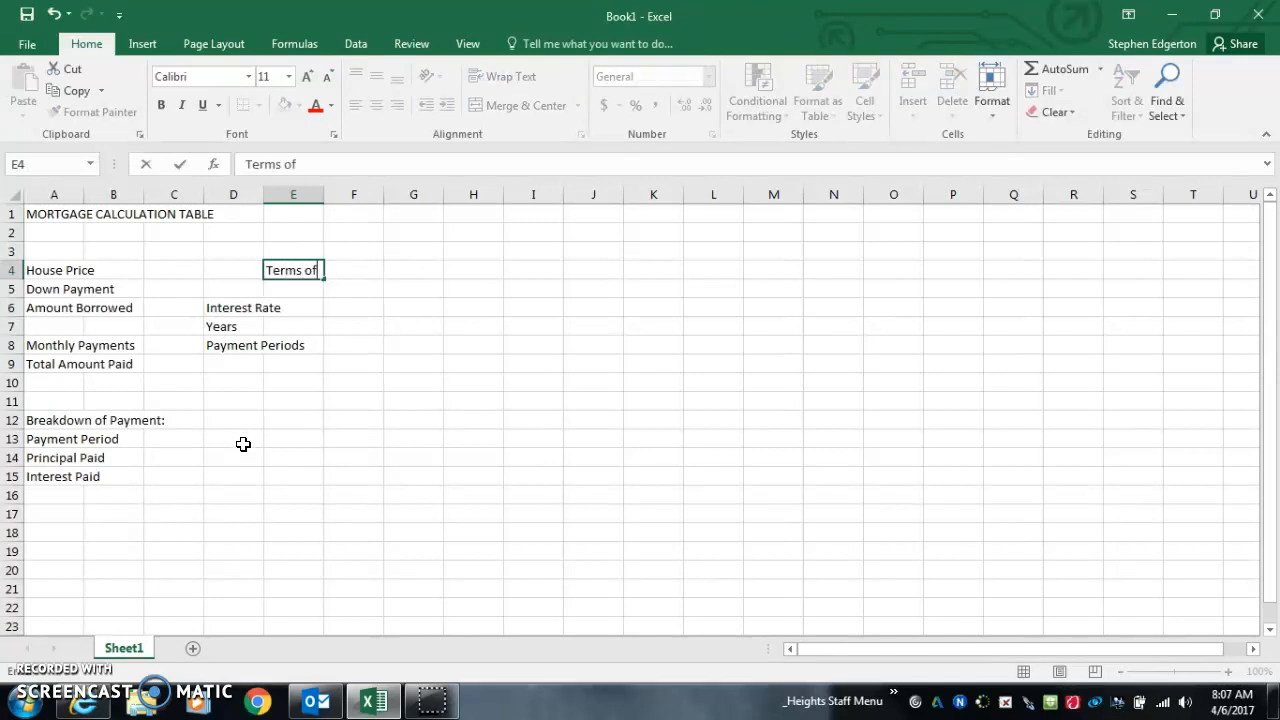
key(Return)
text(Loan)
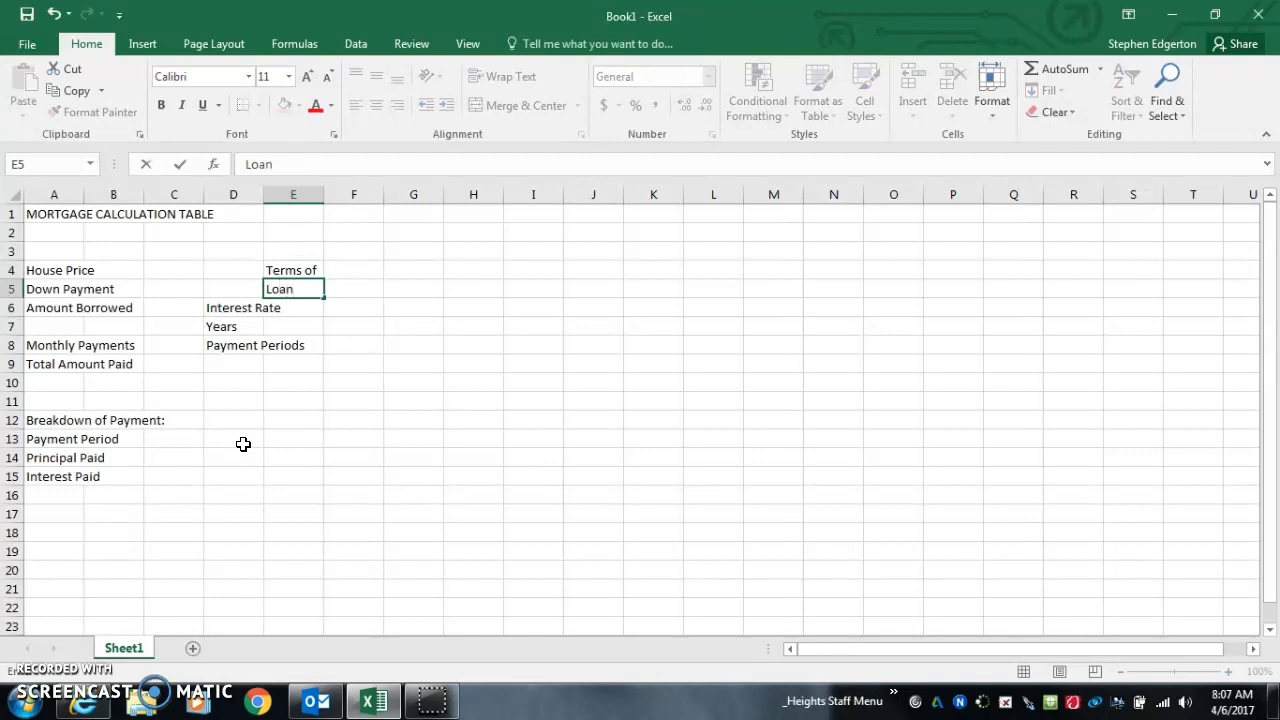
key(Return)
- Enter the note "(months)" in cell E9, below the Payment Periods row
key(Return)
key(Return)
key(Return)
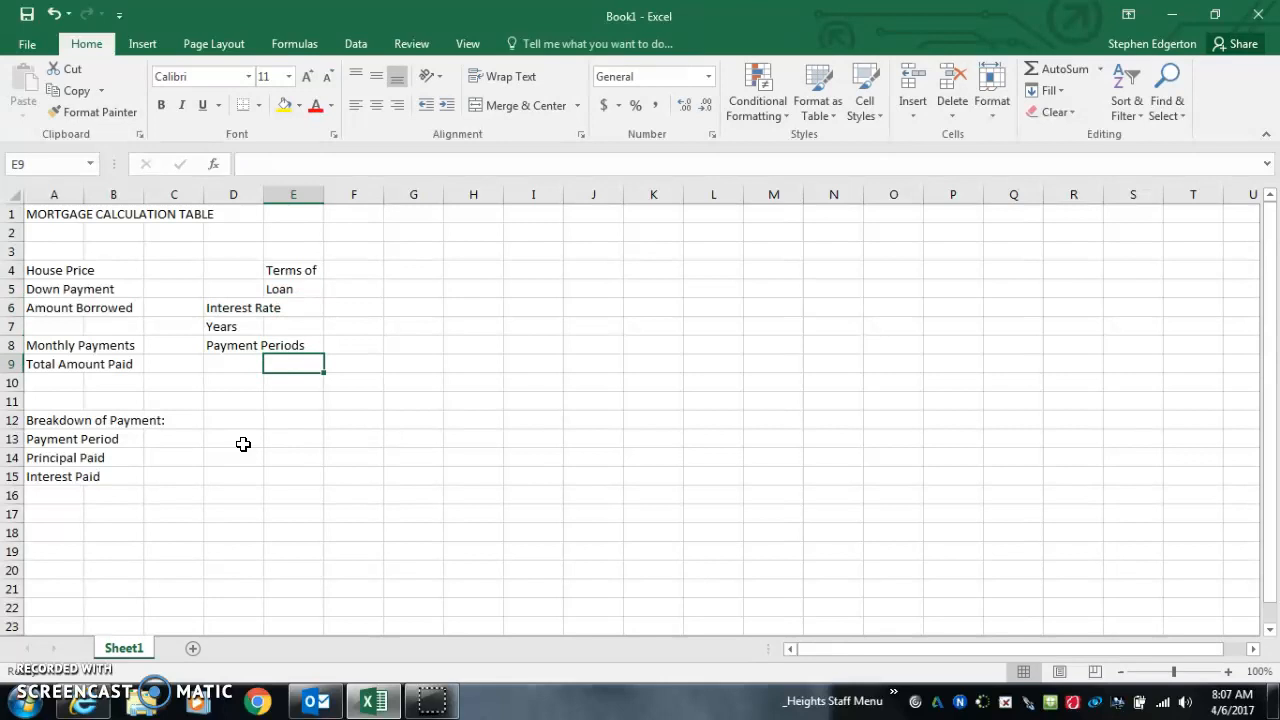
text((m)
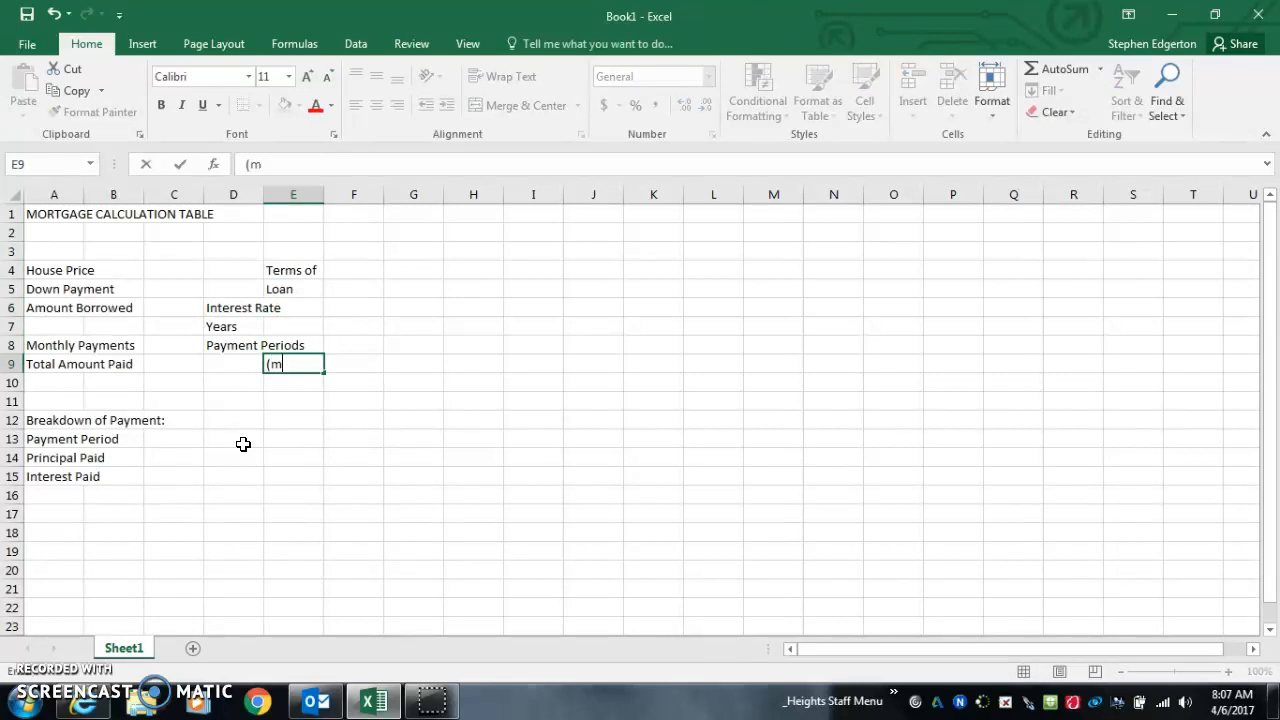
text(onths))
- Auto-fit the widths of columns A and D to their label text
click(88, 193)
double_click(84, 194)
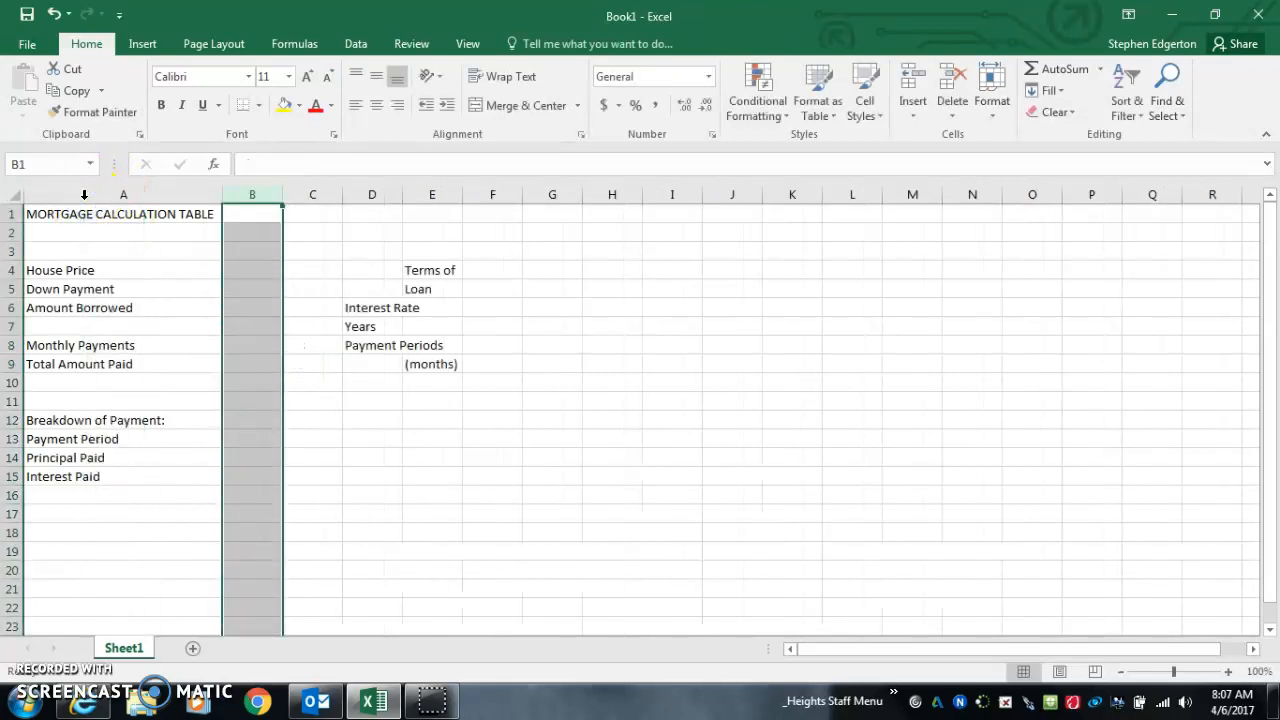
double_click(403, 194)
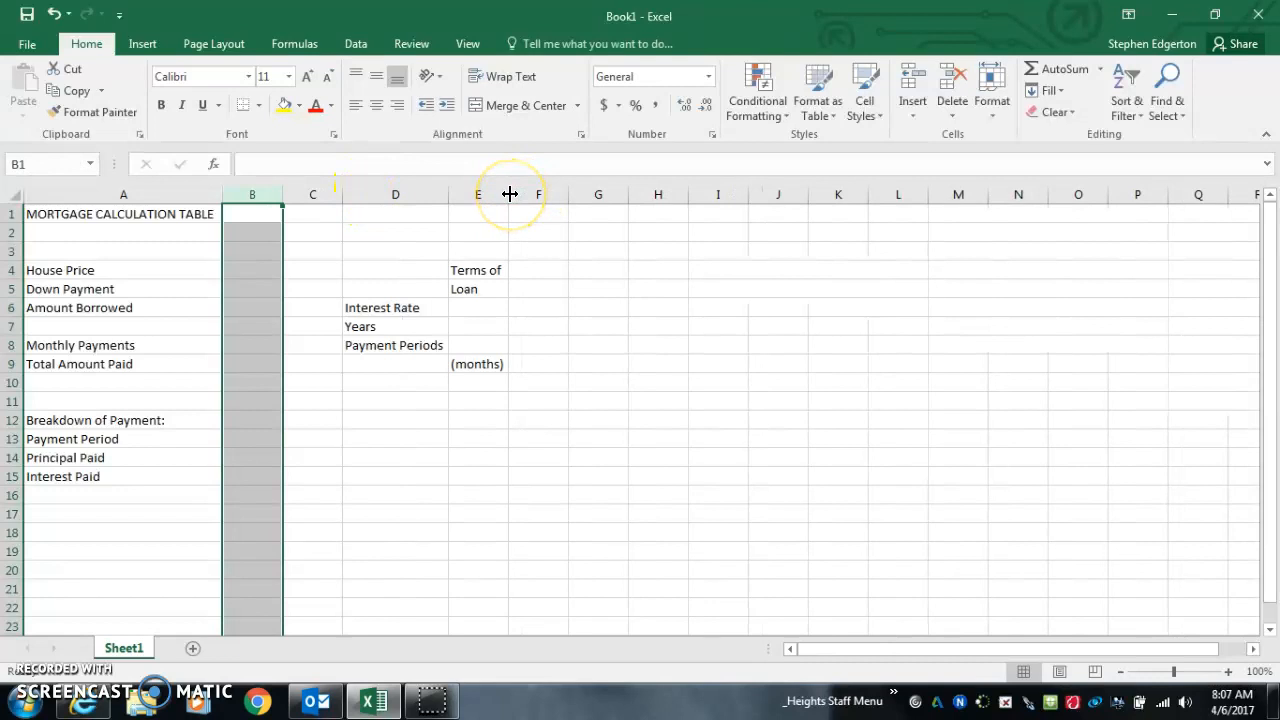
click(369, 416)
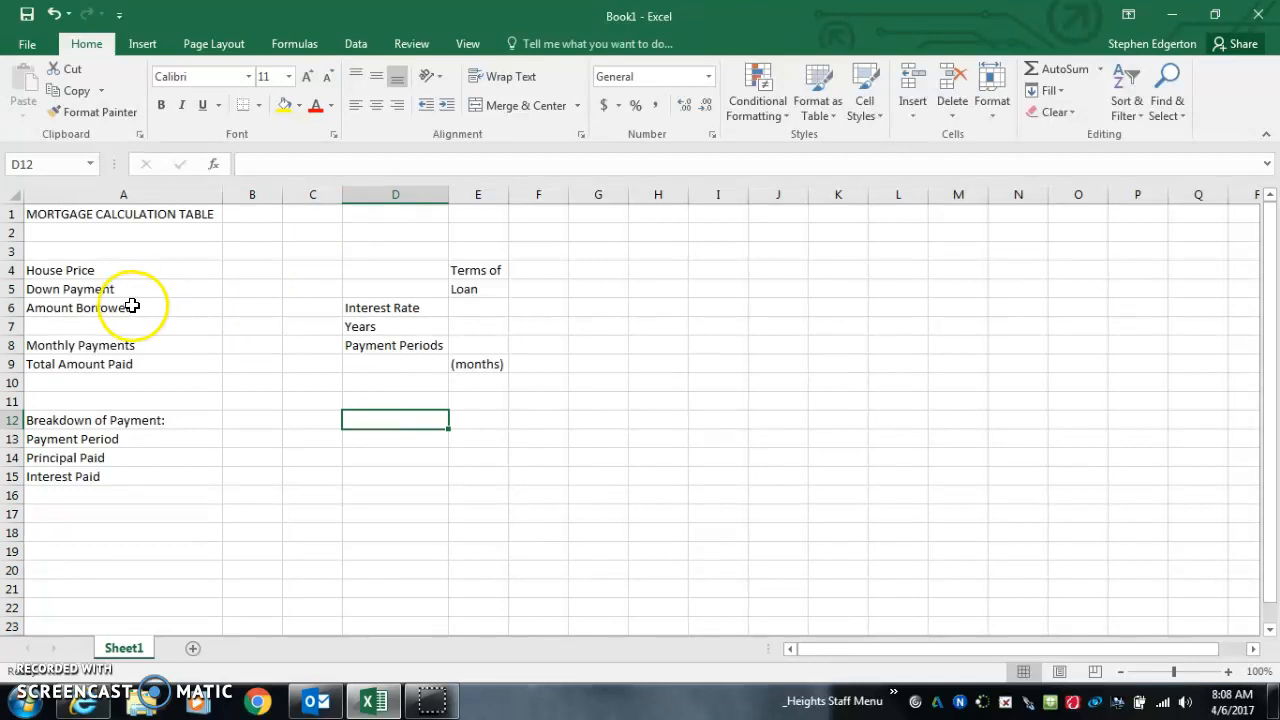
- Make the title in A1 and the "Breakdown of Payment:" heading in A12 bold
click(94, 216)
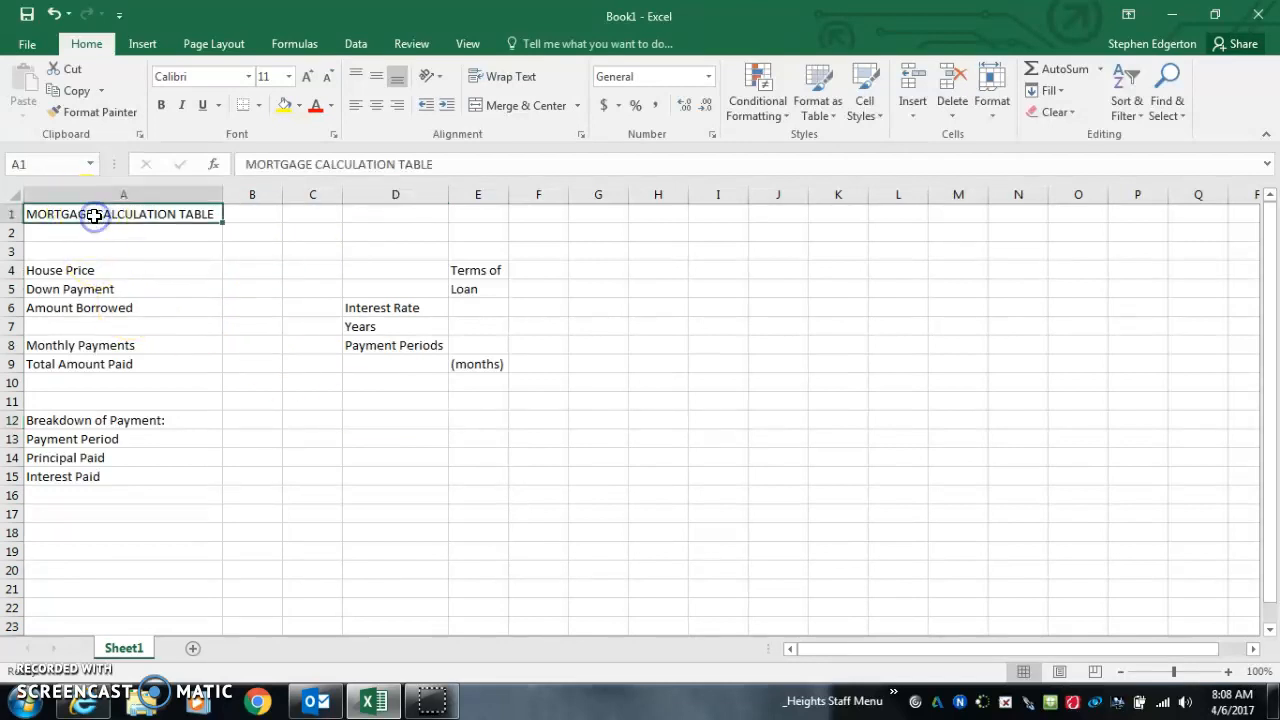
click(163, 107)
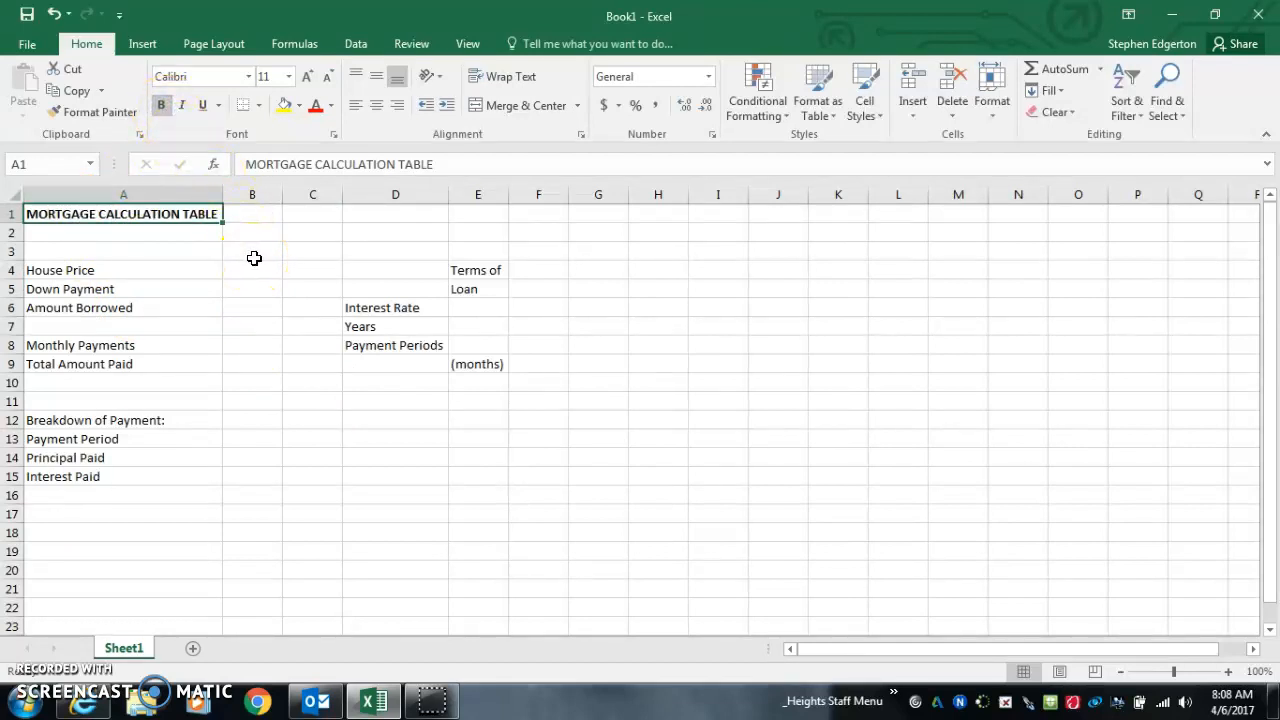
click(62, 422)
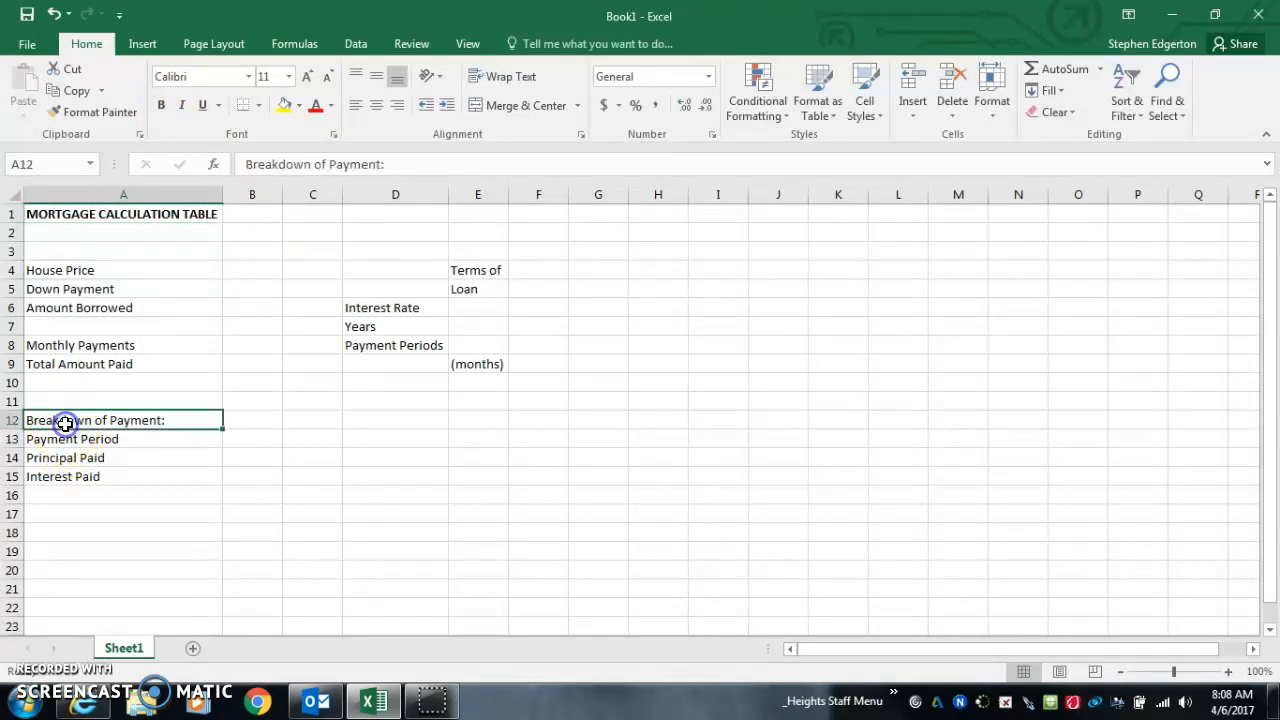
click(160, 106)
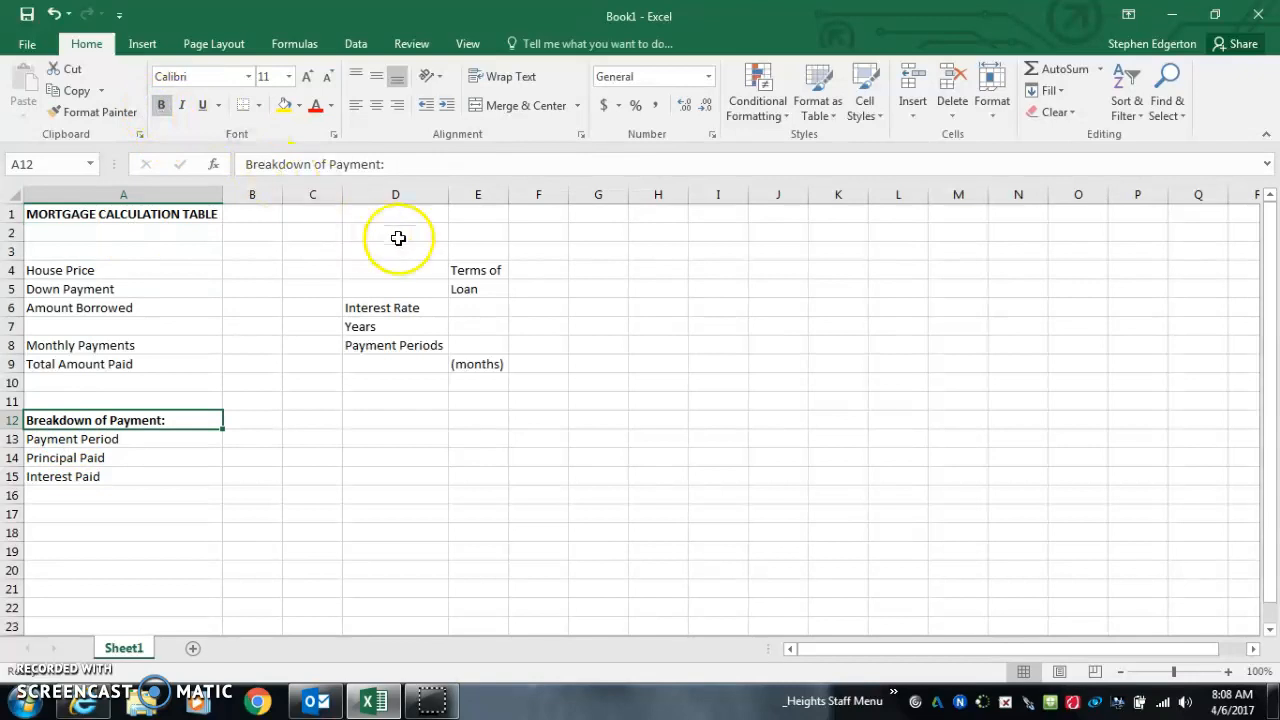
- Make the "Terms of" and "Loan" headings in E4:E5 bold and center them horizontally
click(468, 271)
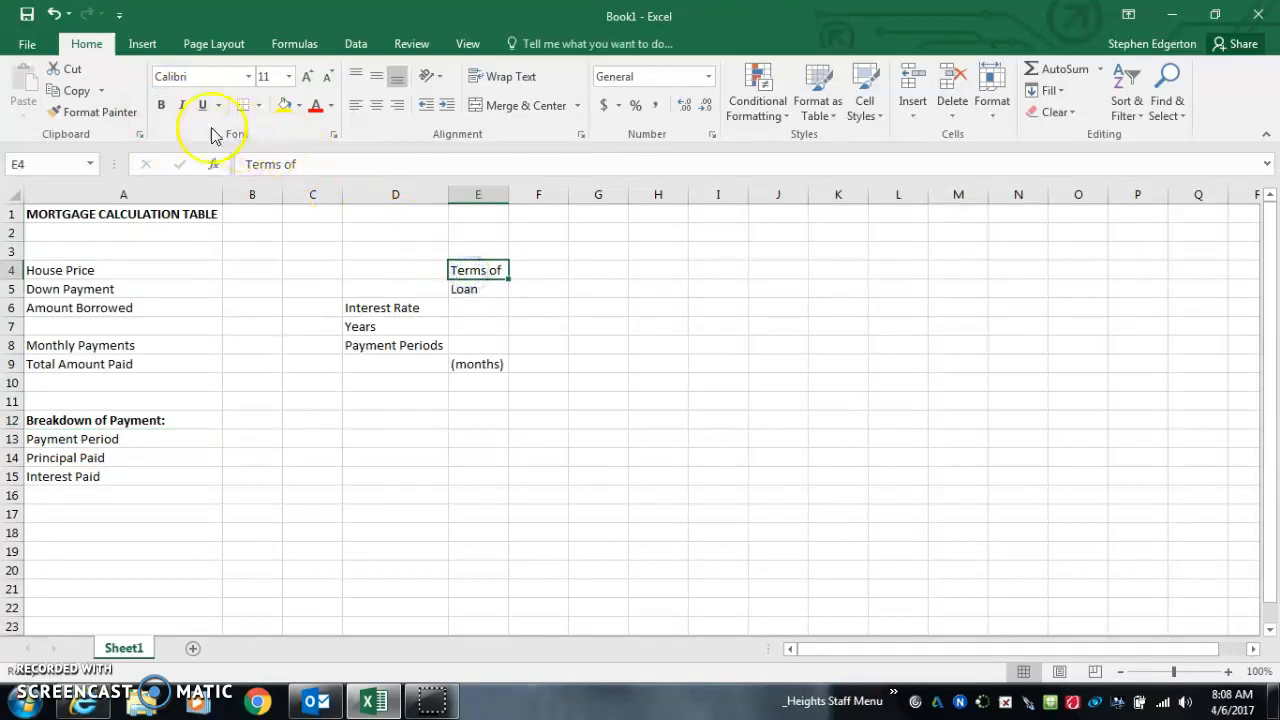
click(160, 106)
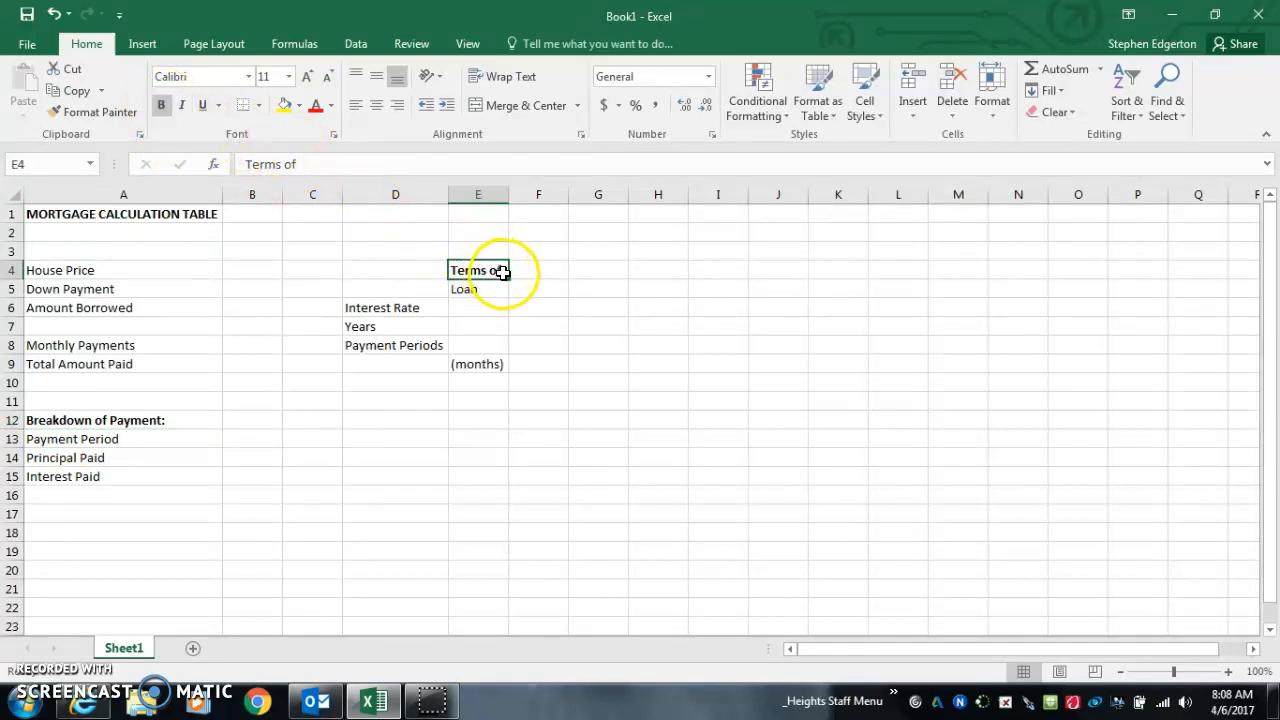
click(486, 290)
click(161, 105)
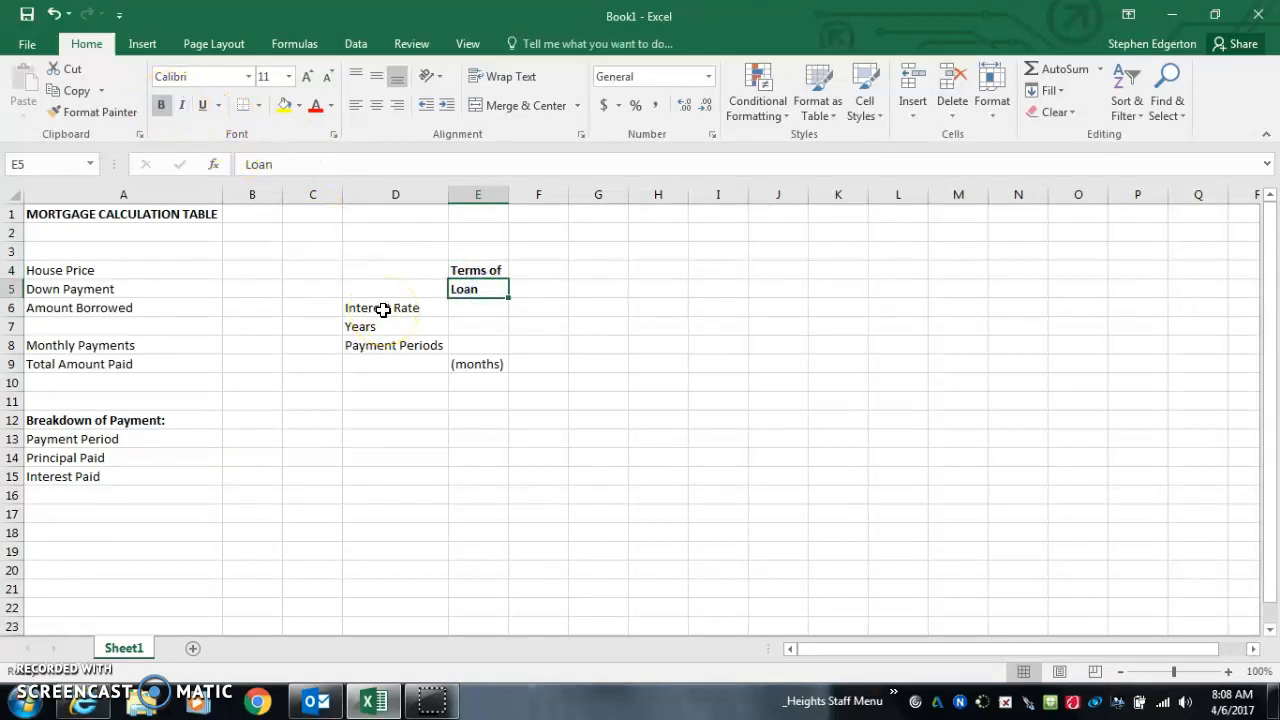
drag(469, 270, 468, 283)
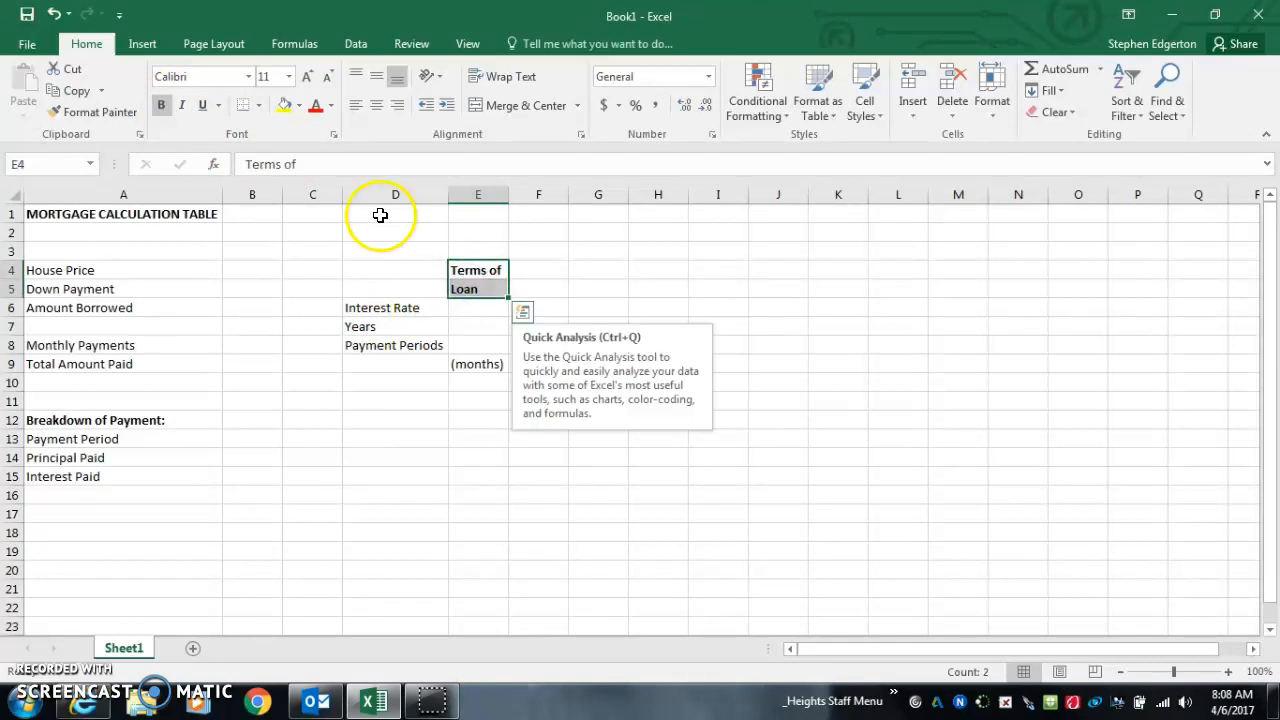
click(377, 108)
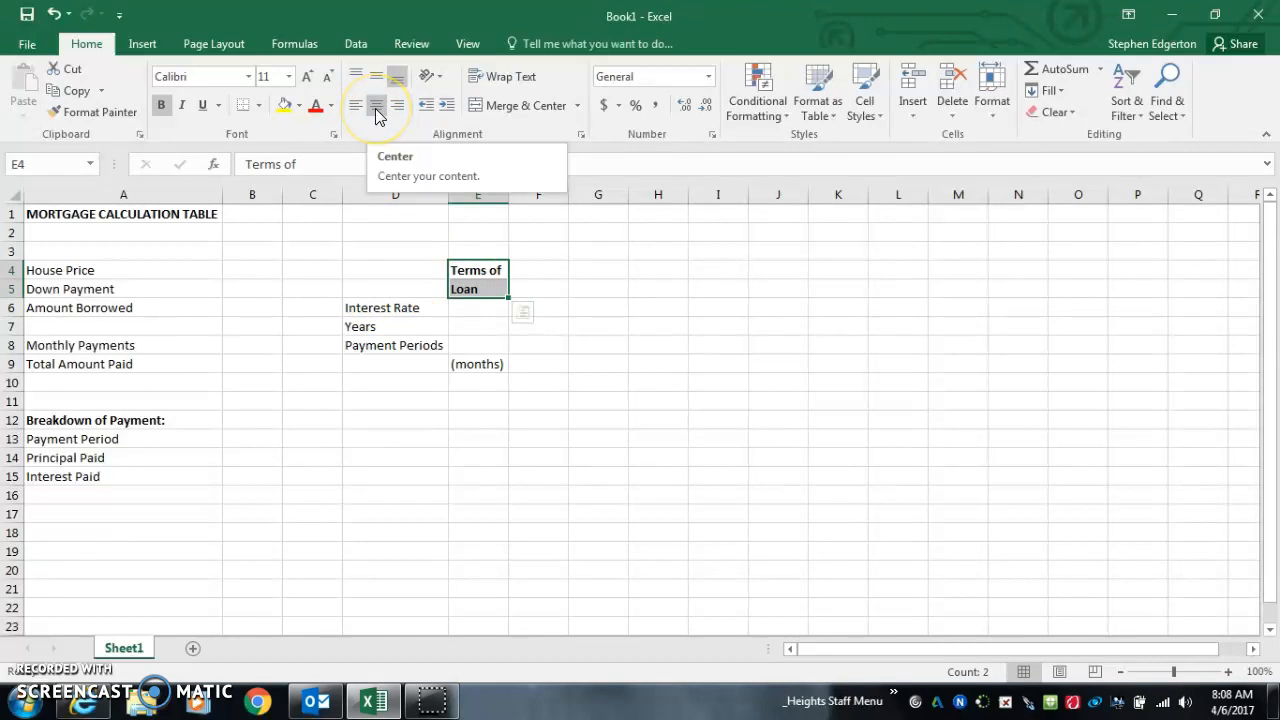
click(375, 108)
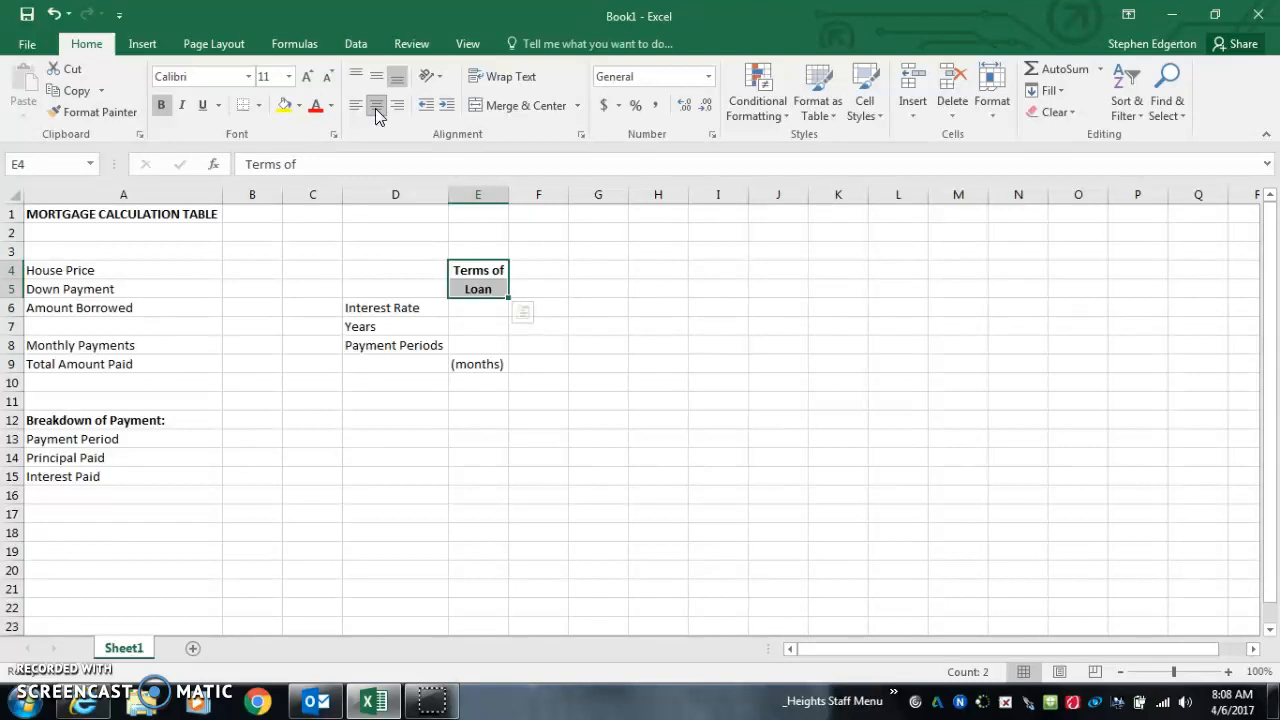
- Format cells B4:B9 as Currency with 2 decimal places, the $ symbol and negative numbers in black parentheses
click(249, 272)
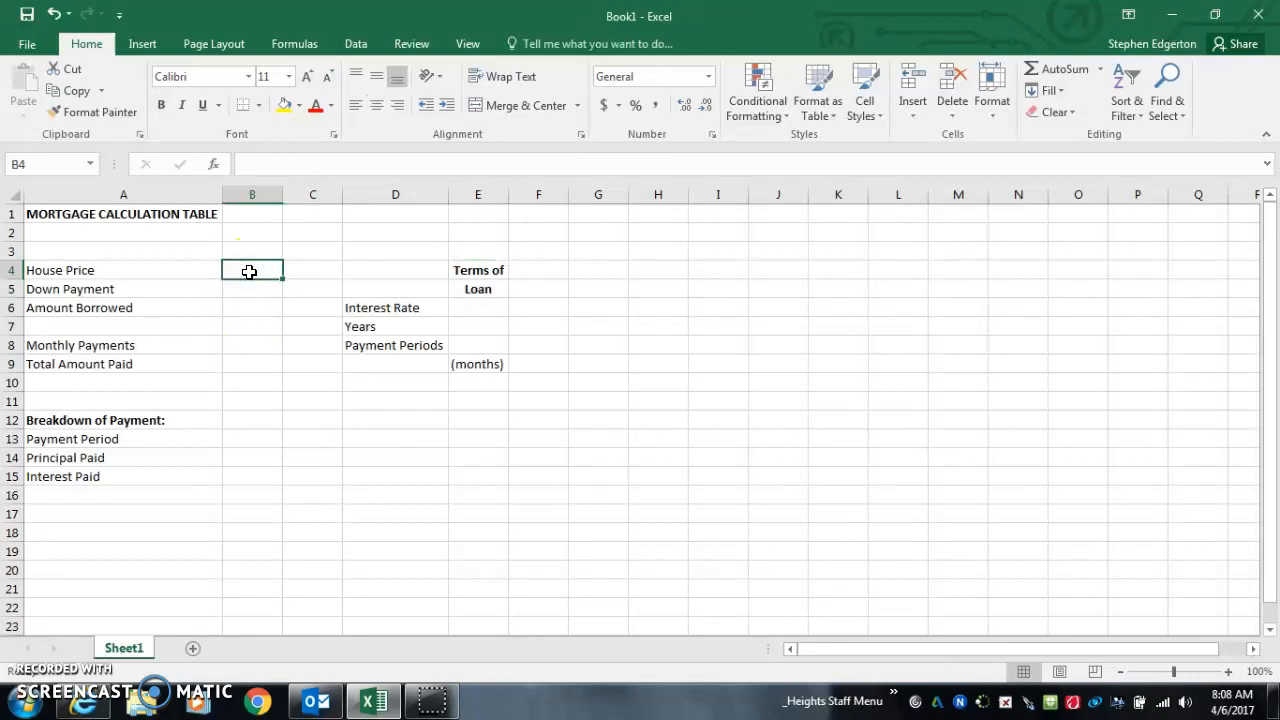
drag(251, 268, 257, 361)
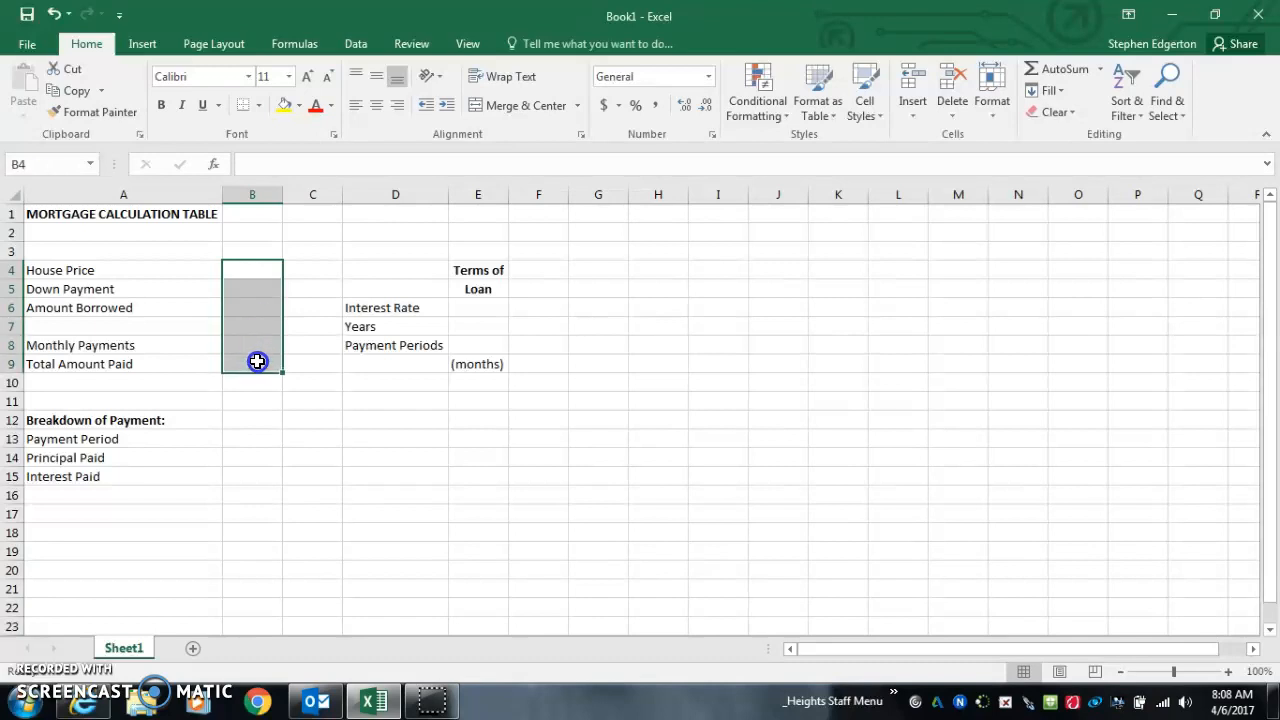
right_click(257, 305)
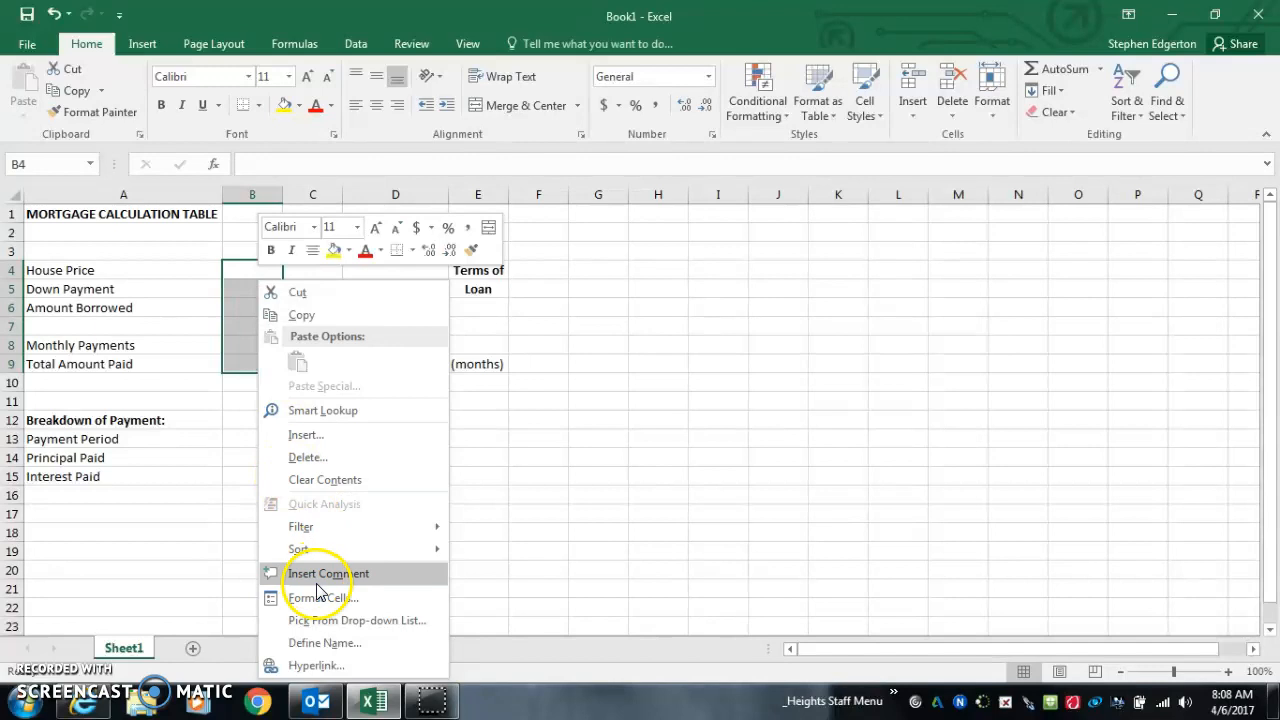
click(317, 596)
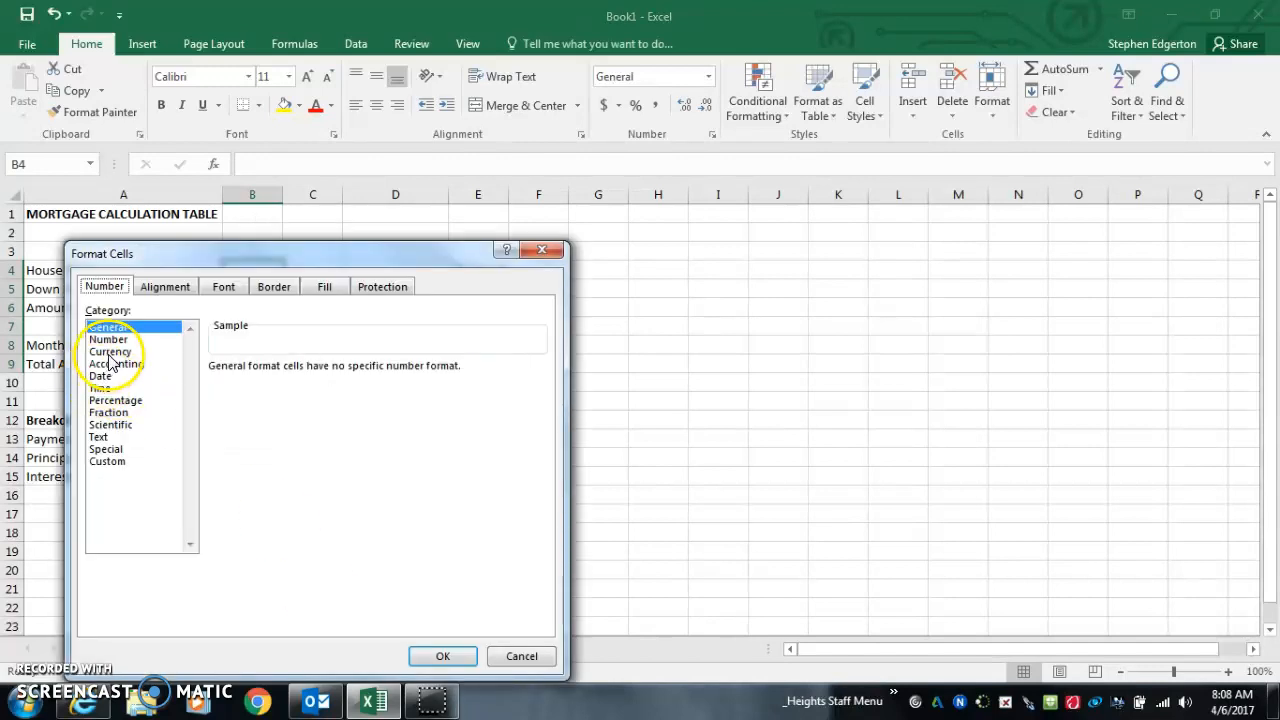
click(110, 352)
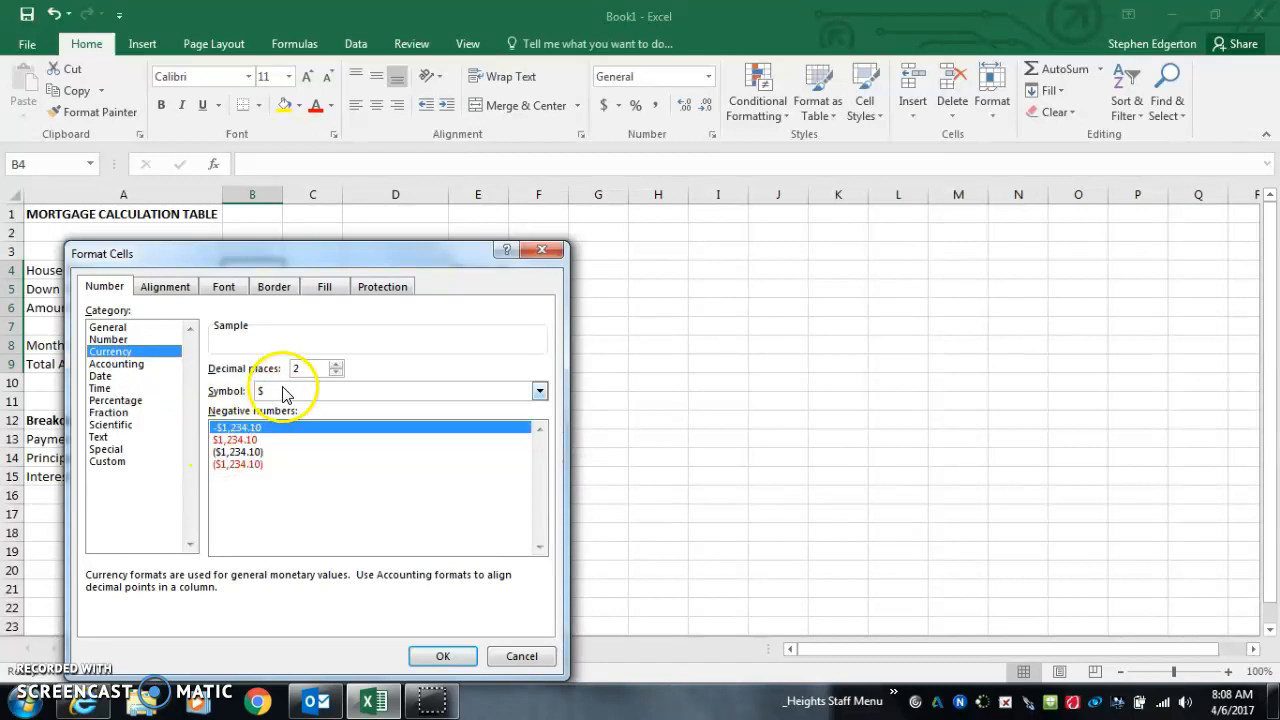
click(239, 453)
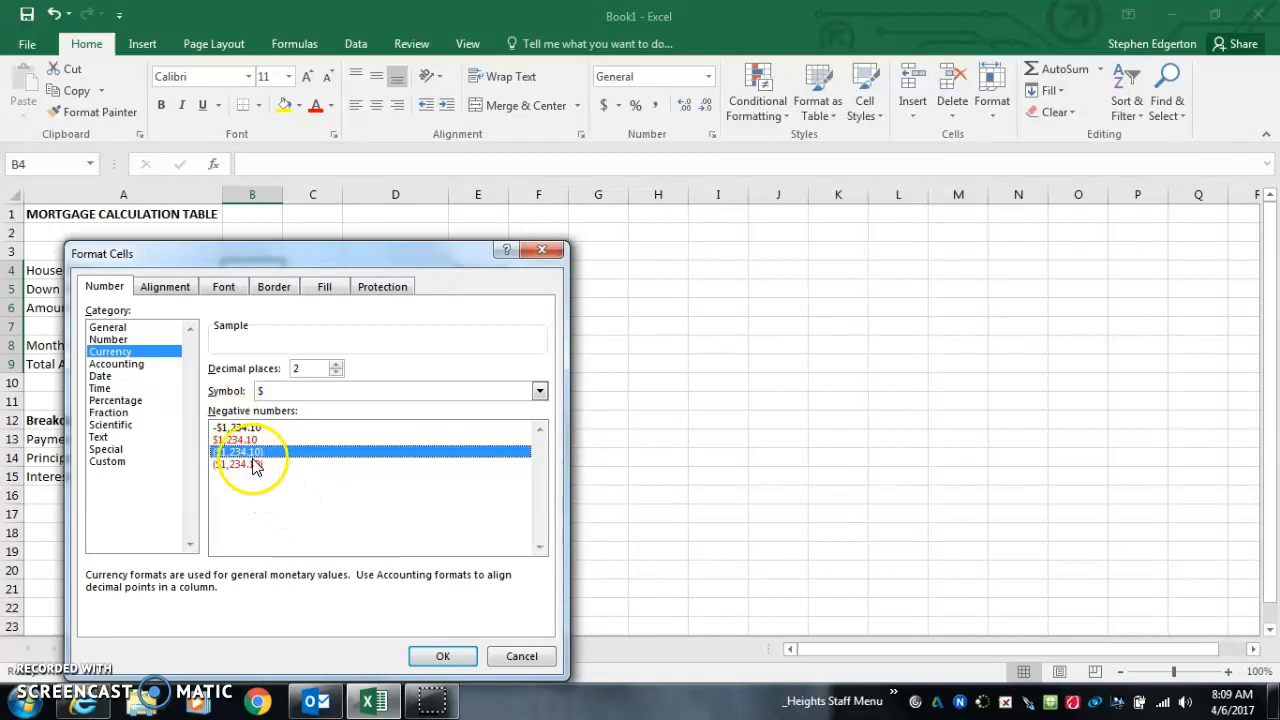
click(444, 655)
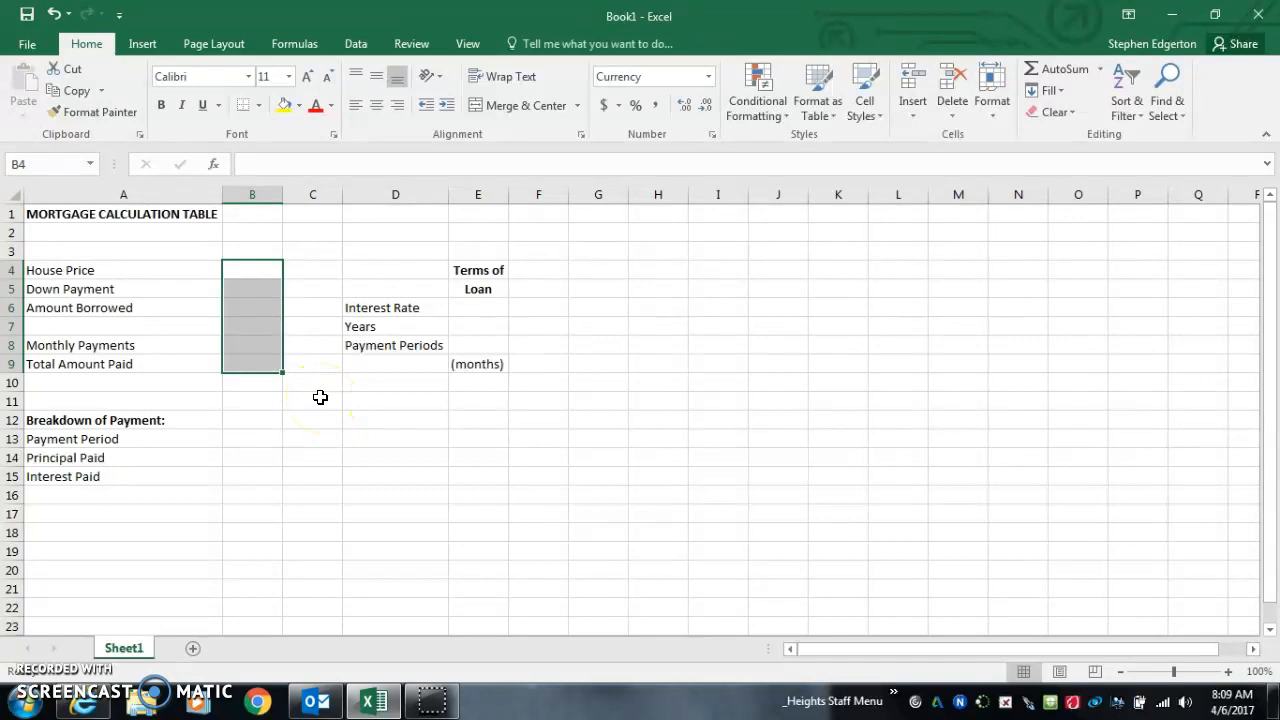
- Format the Principal Paid and Interest Paid cells B14:B15 as Currency with 2 decimals, $ symbol and black parenthesized negatives
click(259, 460)
drag(260, 473, 260, 475)
right_click(257, 464)
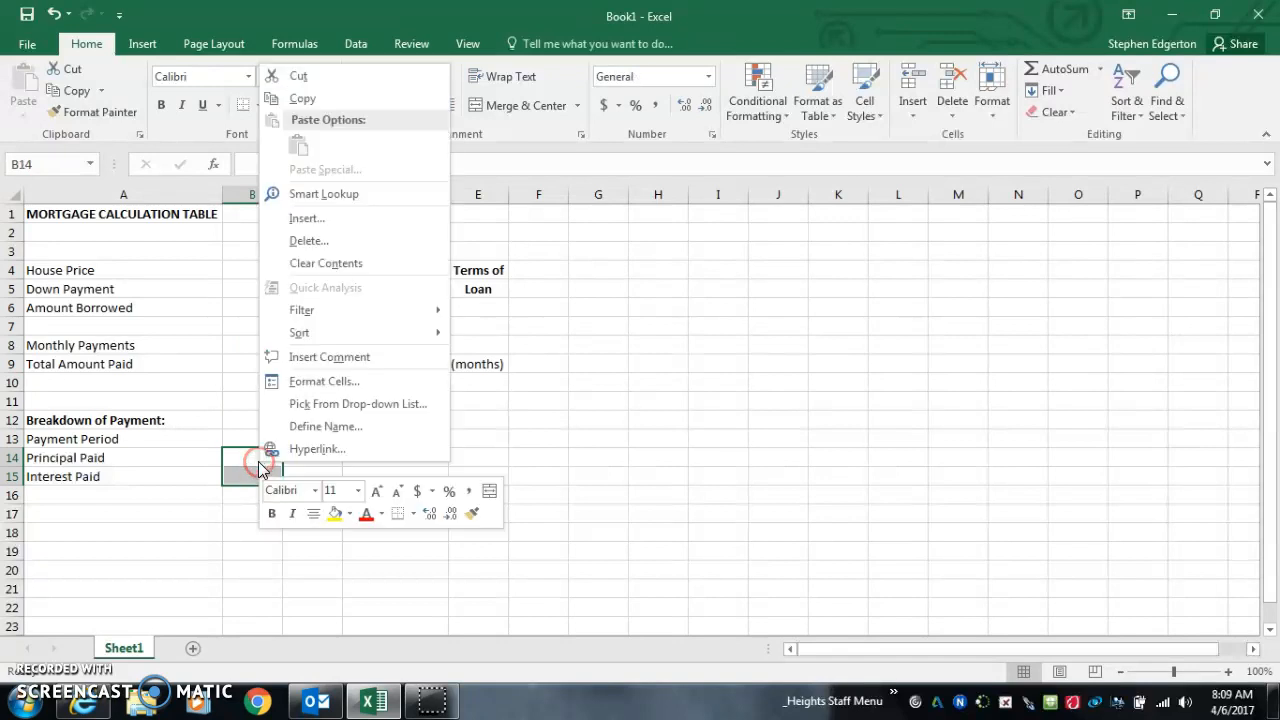
click(305, 381)
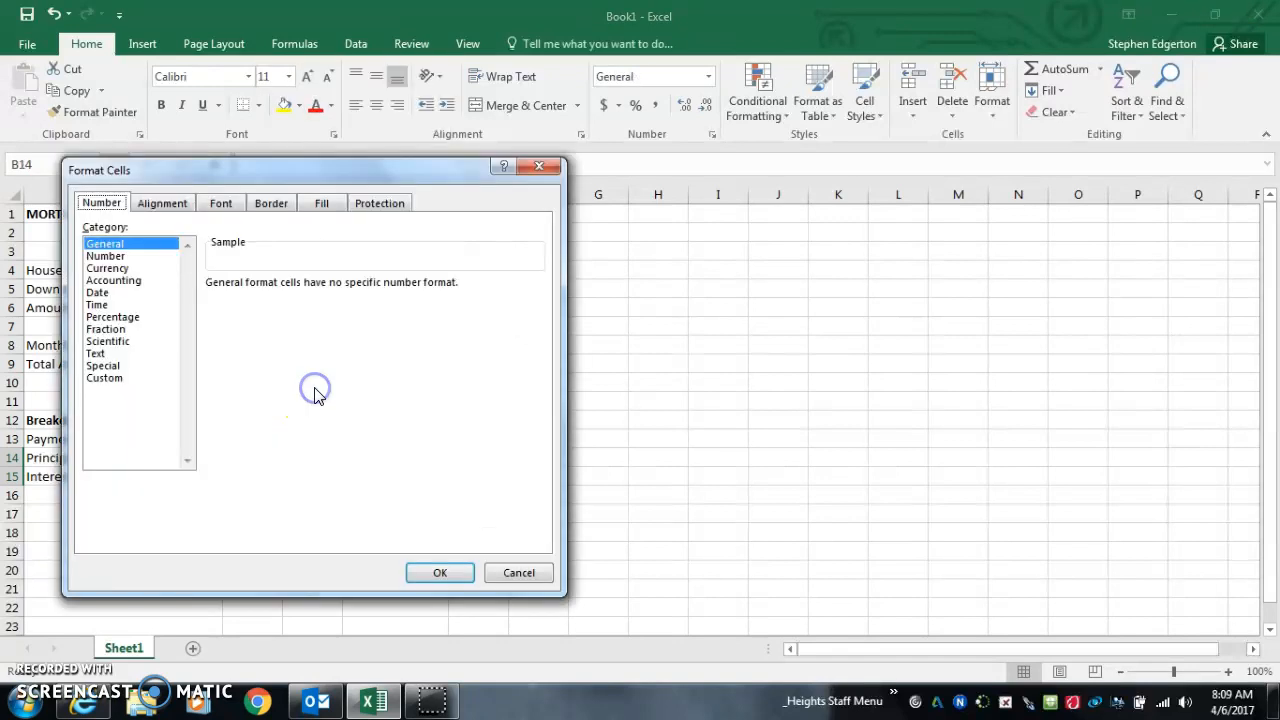
click(110, 268)
click(228, 369)
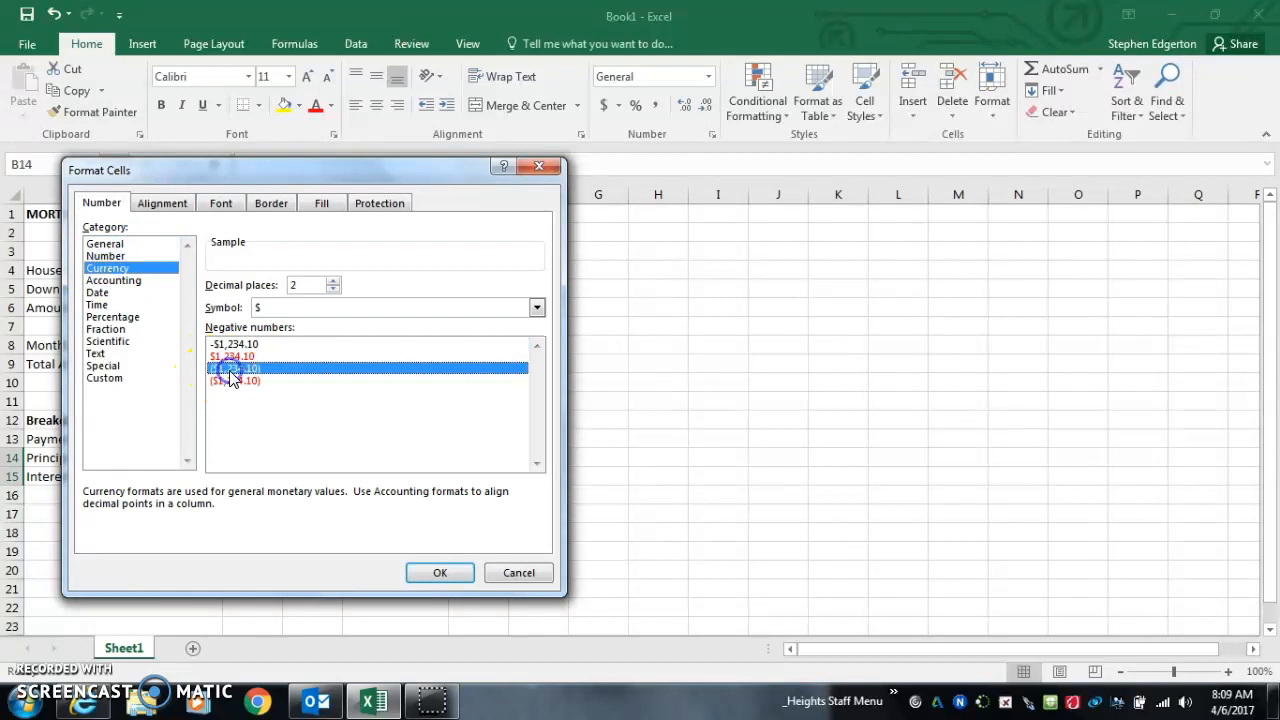
click(441, 573)
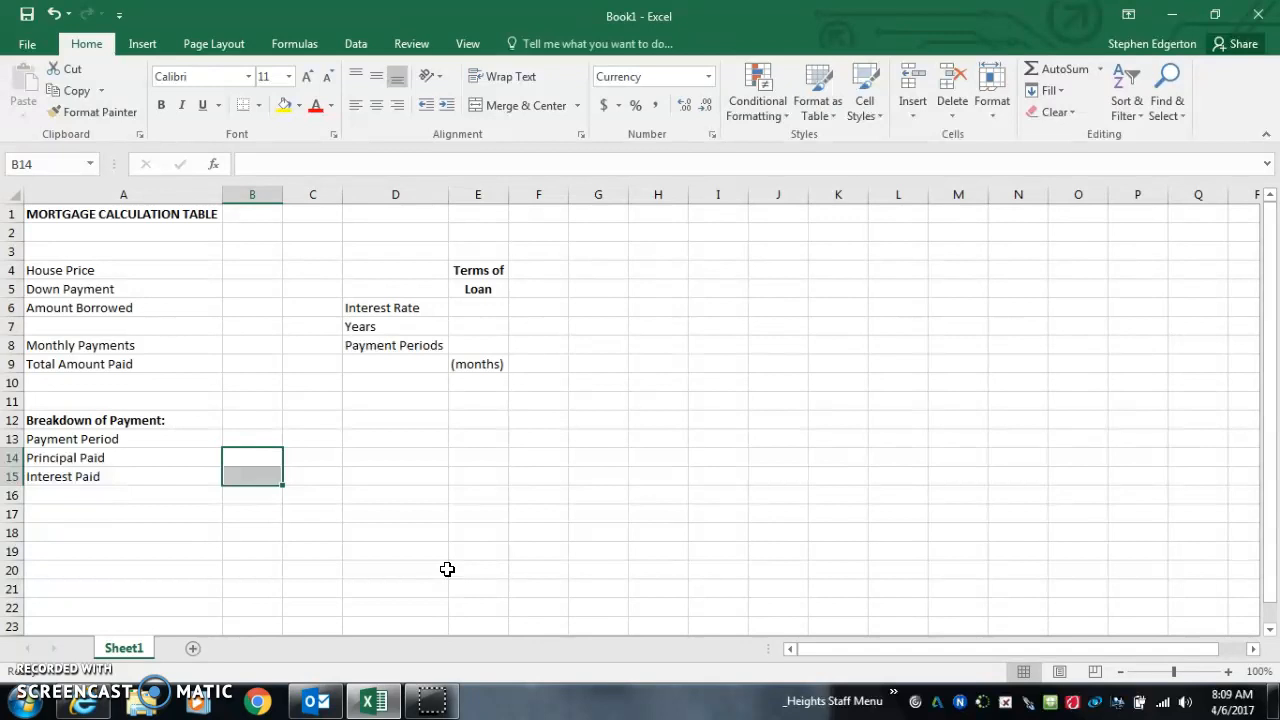
- Format the Interest Rate cell E6 as Percentage with 2 decimal places
click(478, 313)
right_click(478, 311)
click(540, 598)
click(332, 400)
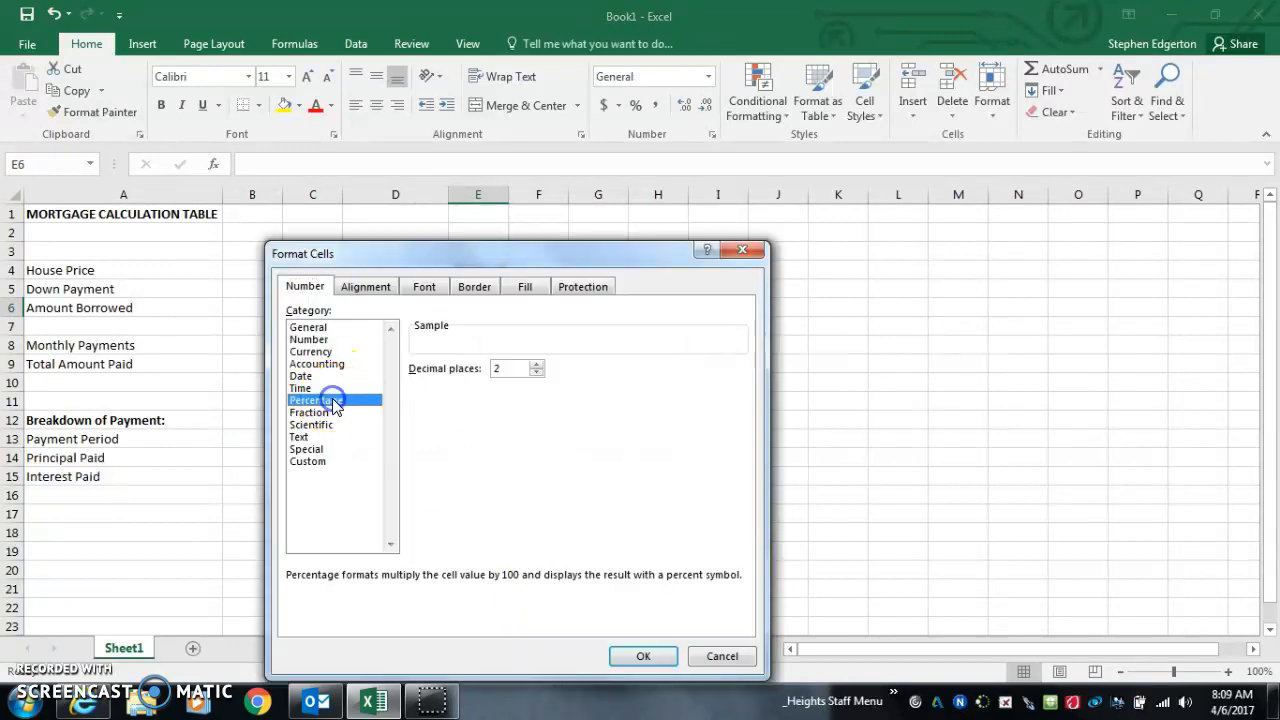
click(645, 656)
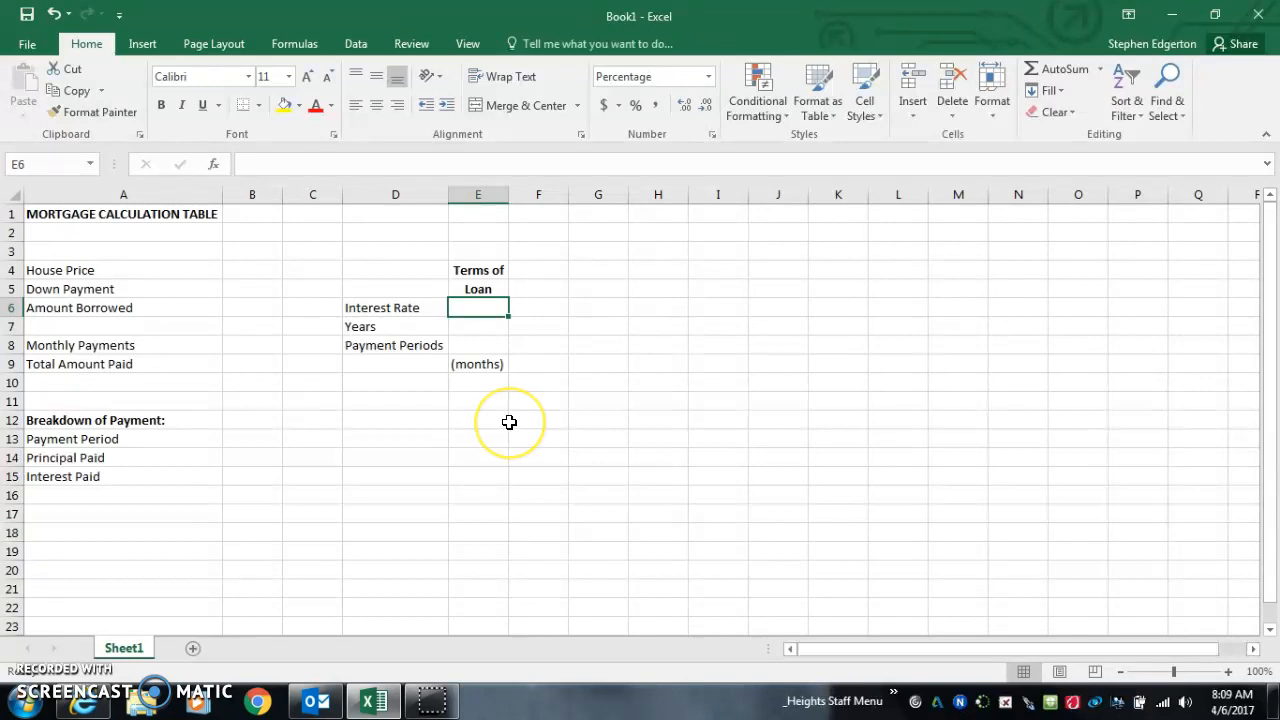
- Enter a House Price of 95000 in B4 and a Down Payment of 2000 in B5
click(256, 271)
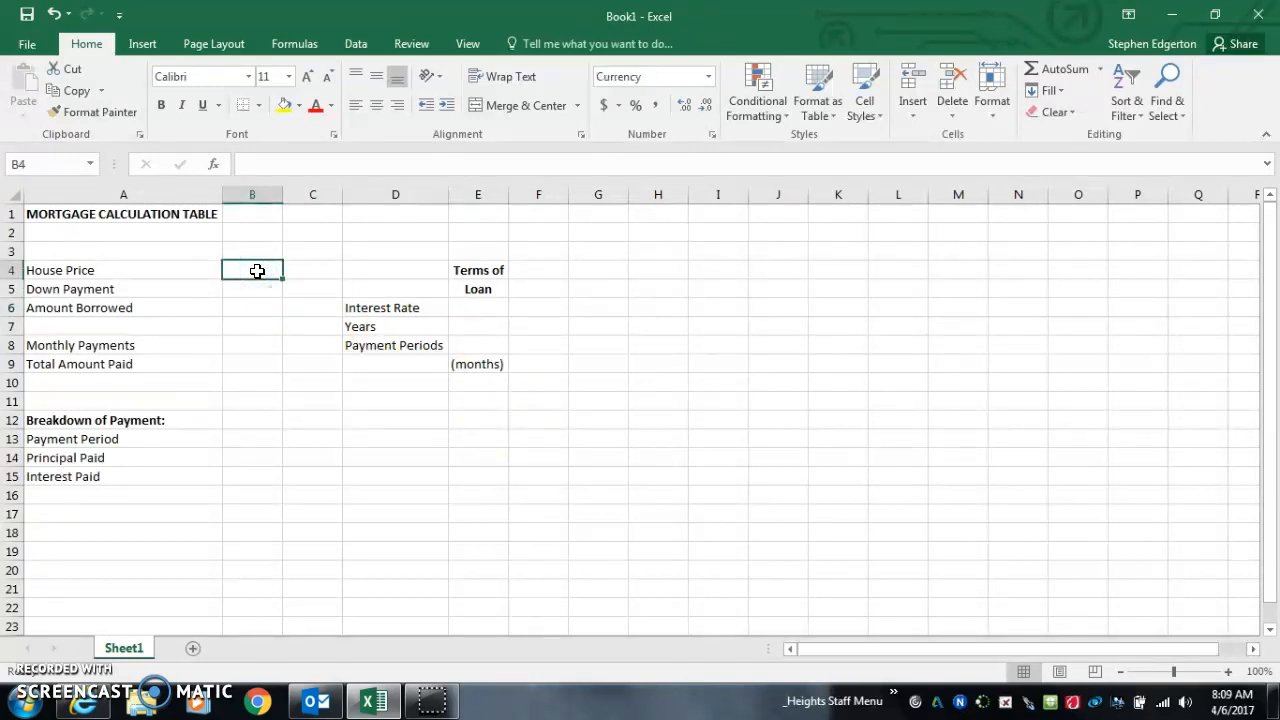
text(95000)
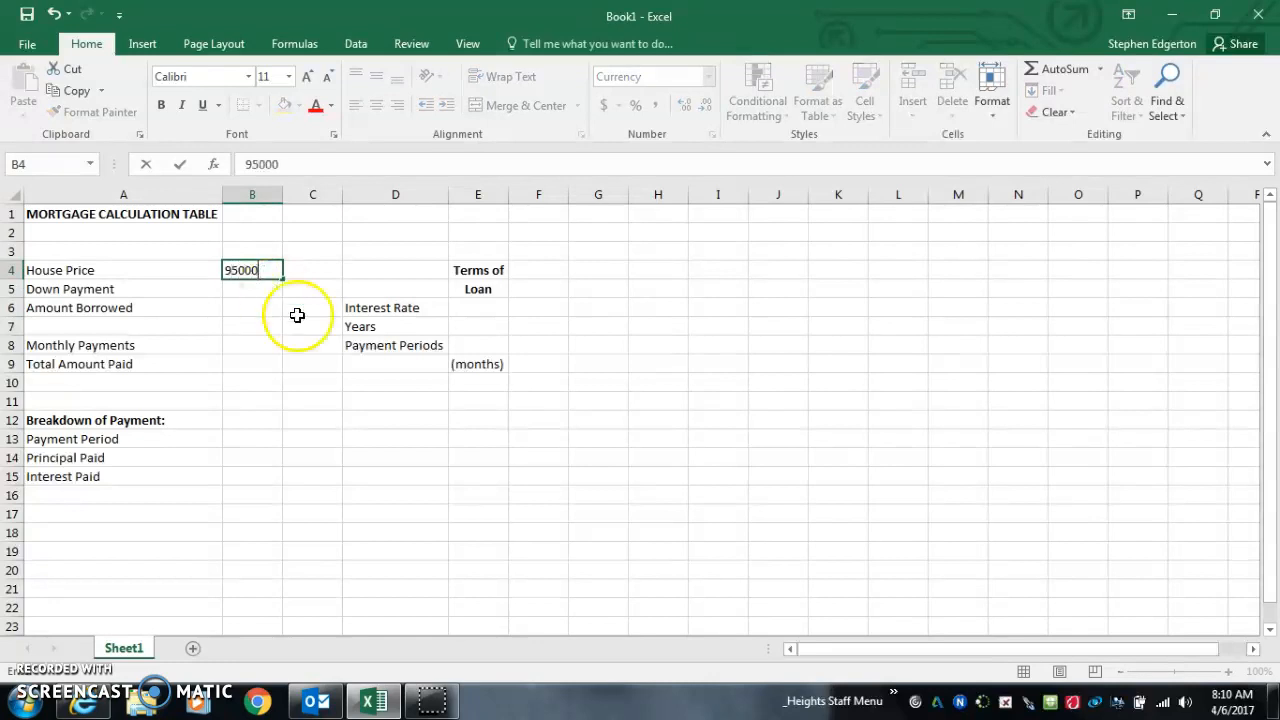
key(Return)
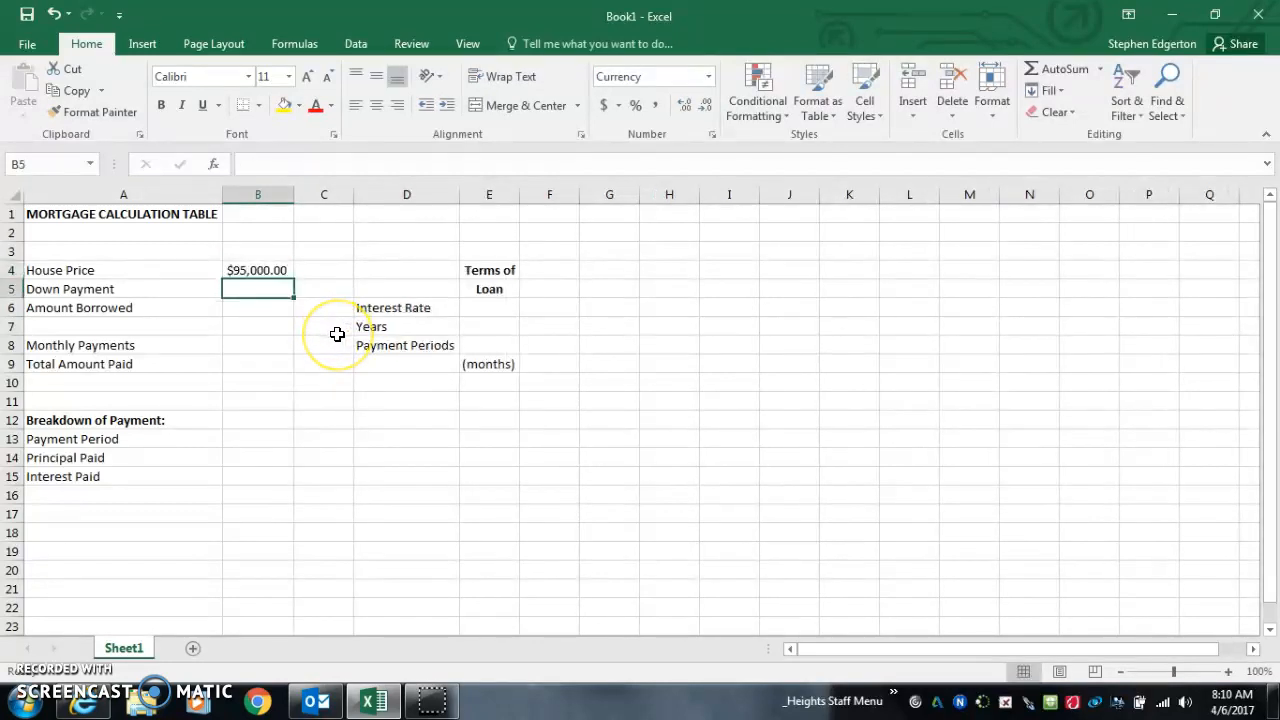
text(2000)
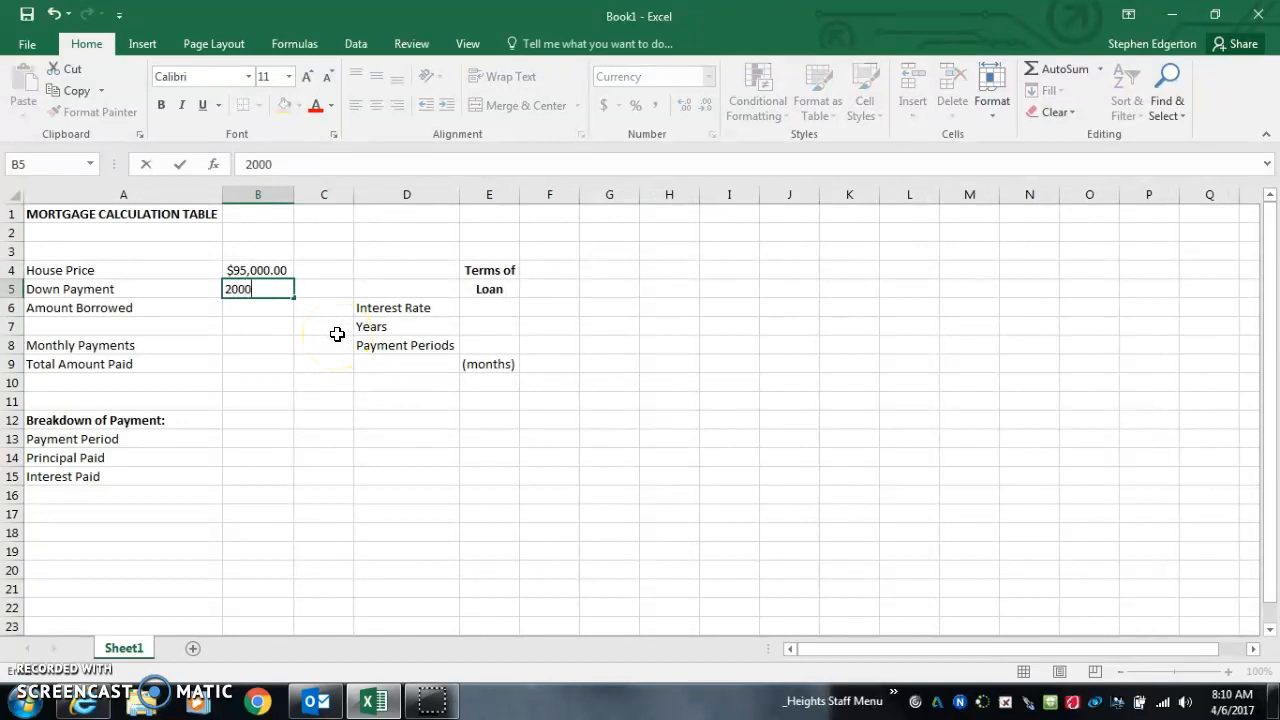
key(Return)
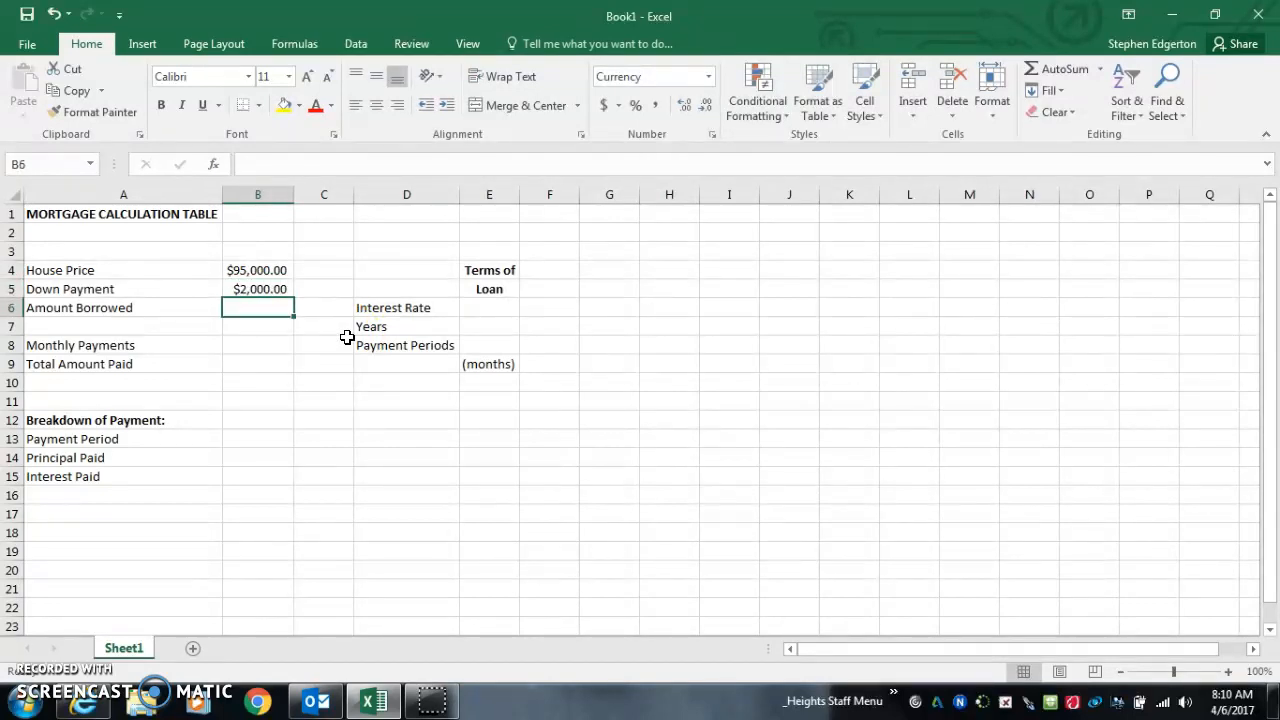
- Enter 100 as the Payment Period in cell B13
key(Down)
key(Down)
key(Down)
key(Down)
key(Down)
key(Down)
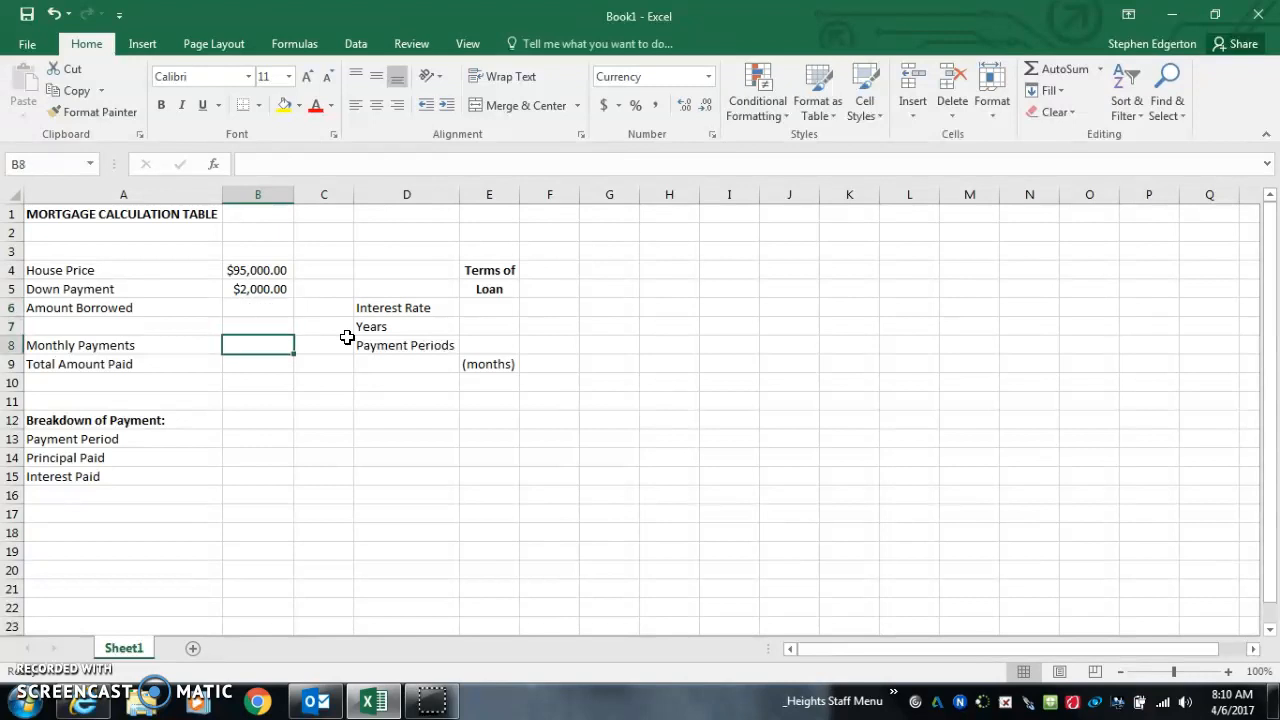
key(Down)
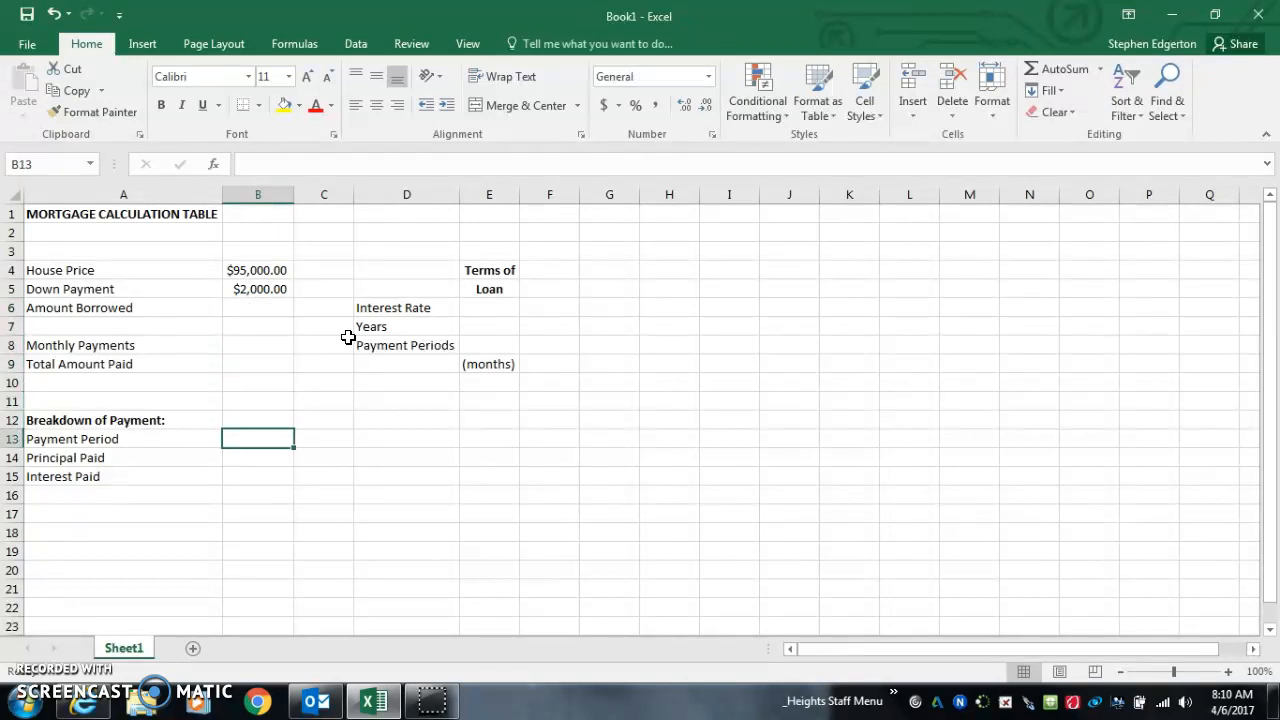
text(100)
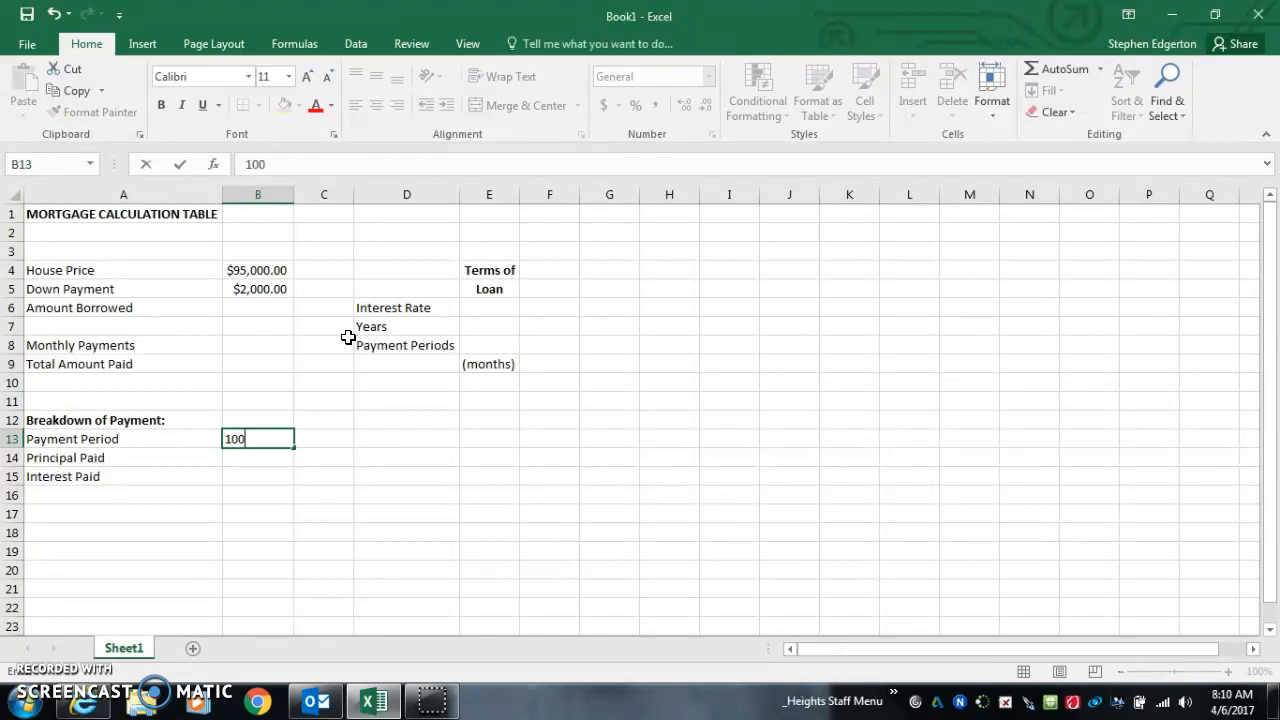
key(Right)
- Enter the loan terms: an Interest Rate of .09 in E6 and 15 Years in E7
key(Right)
key(Right)
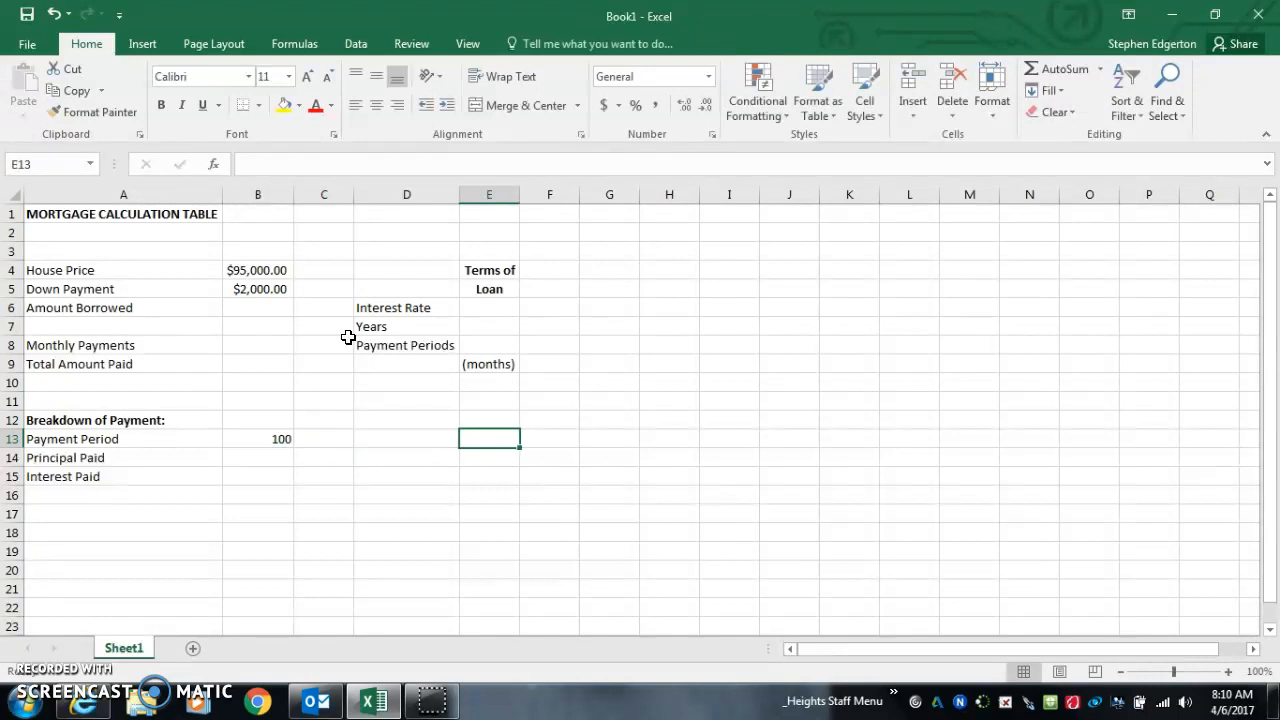
key(Up)
key(Up)
key(Up)
key(Up)
key(Up)
key(Up)
key(Up)
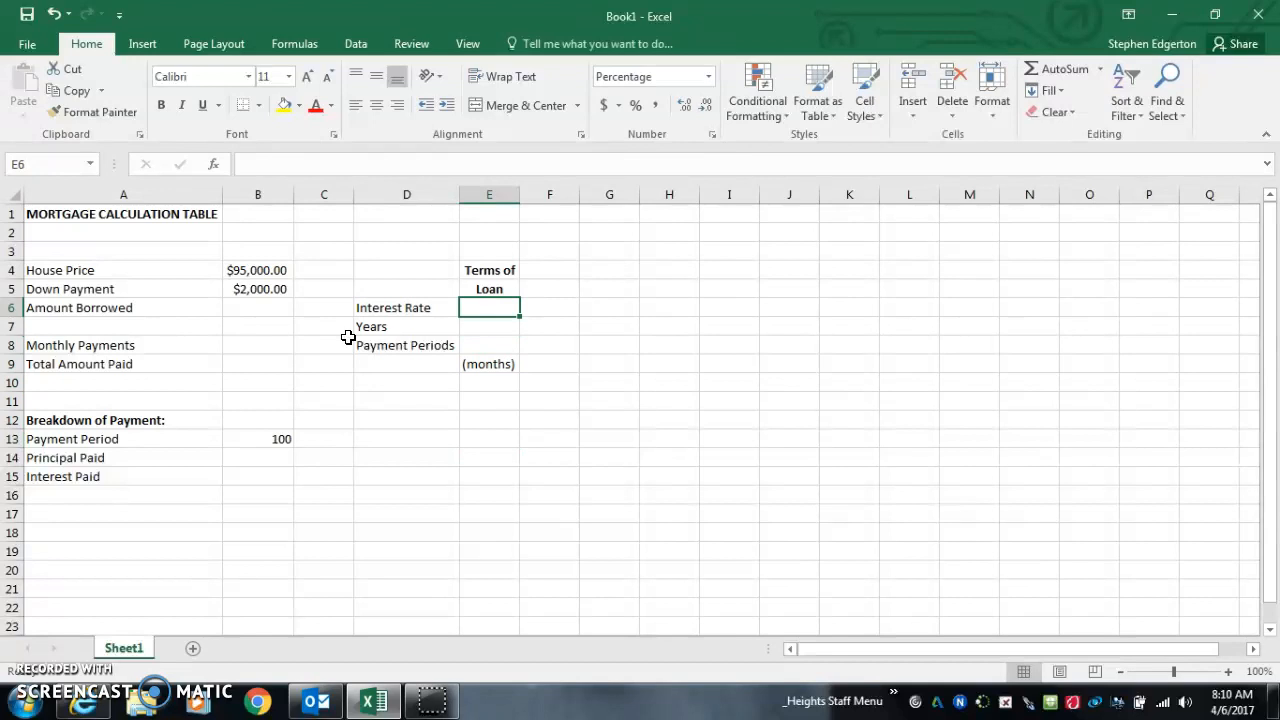
text(.09)
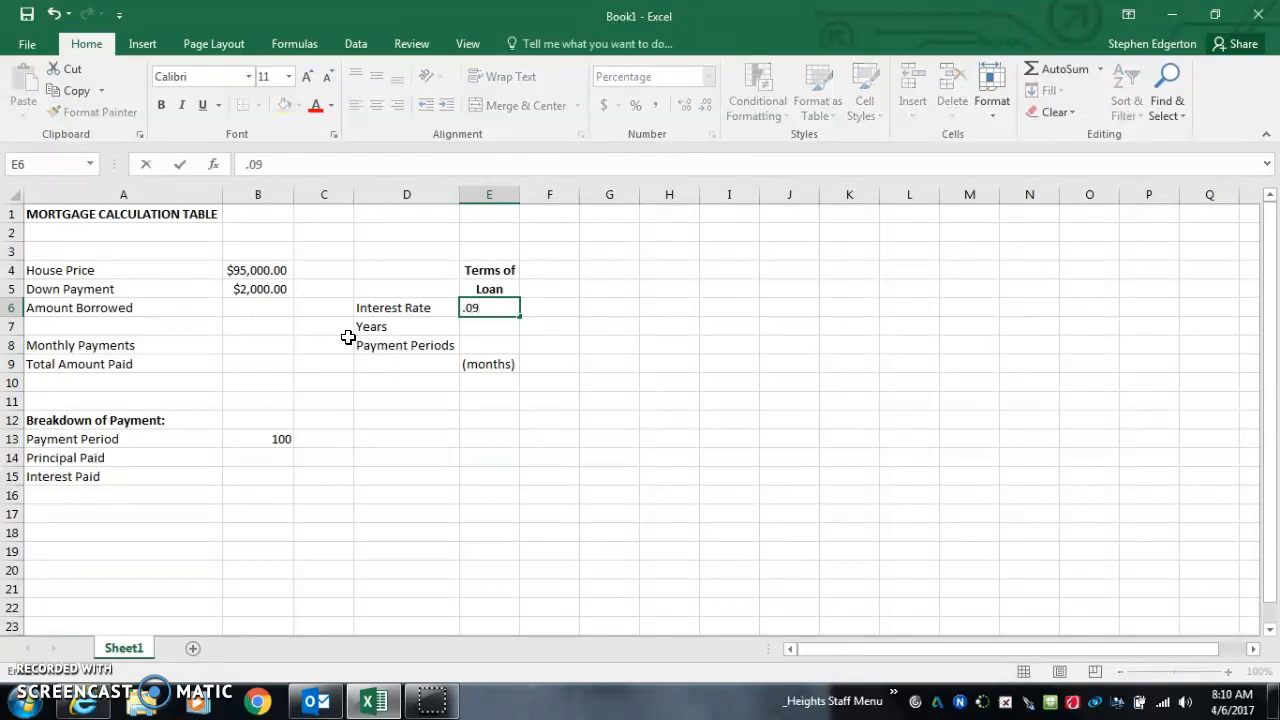
key(Return)
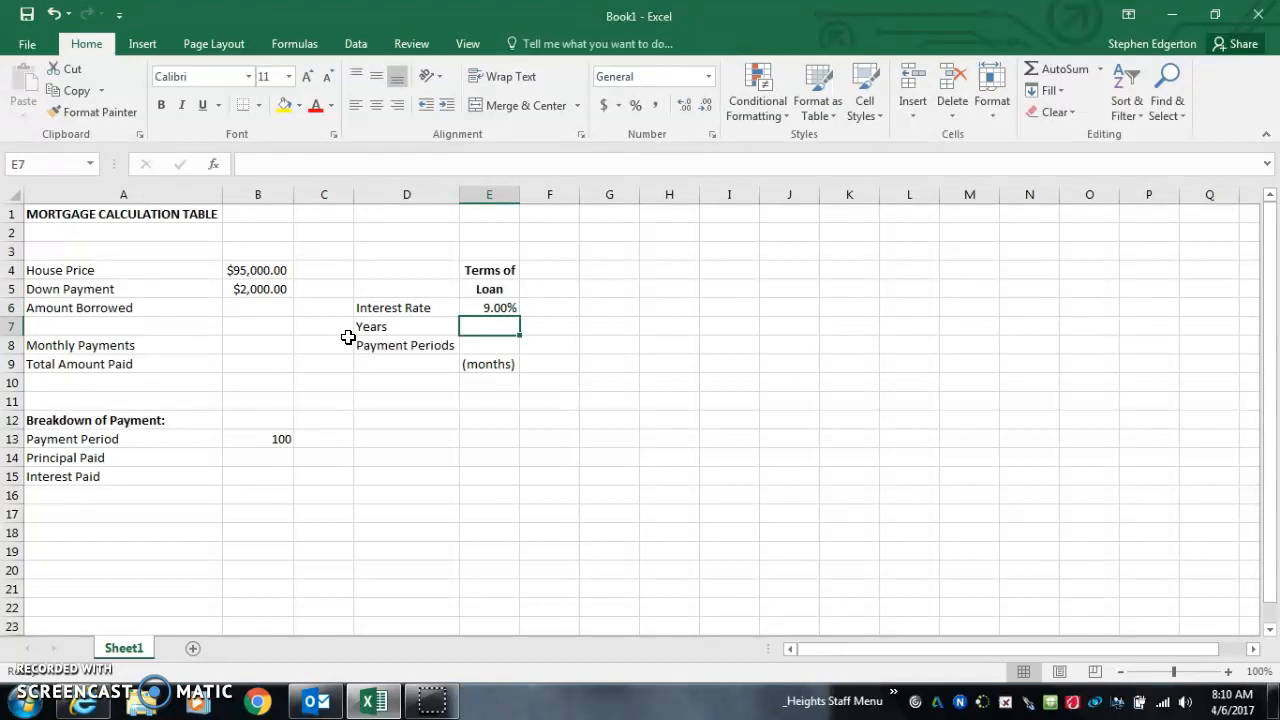
text(15)
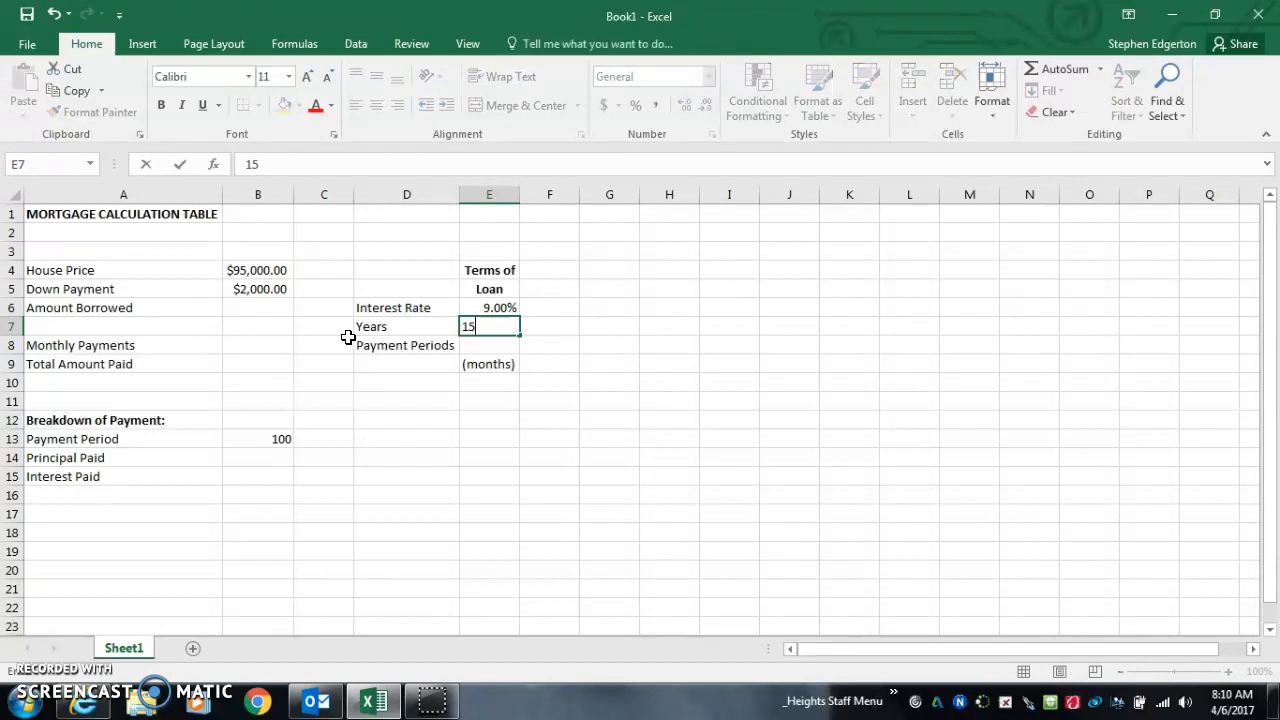
key(Return)
key(Down)
key(Down)
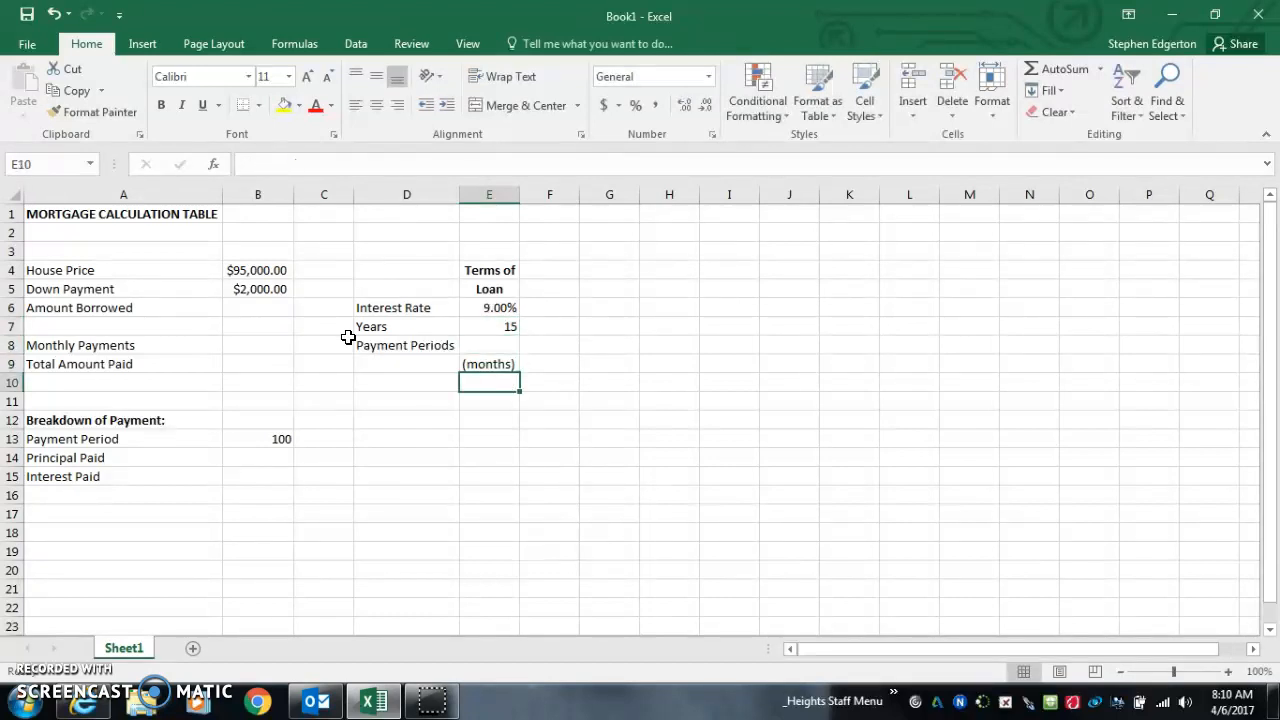
key(Left)
key(Left)
key(Left)
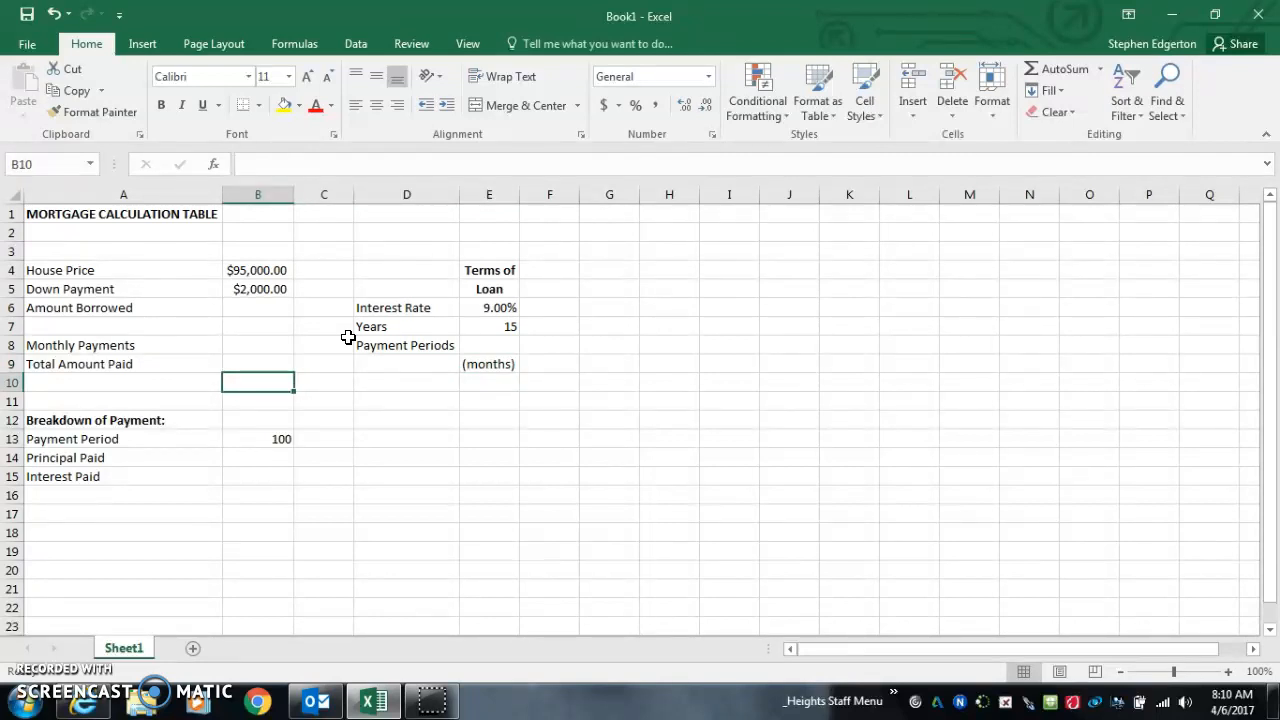
key(Right)
key(Right)
key(Right)
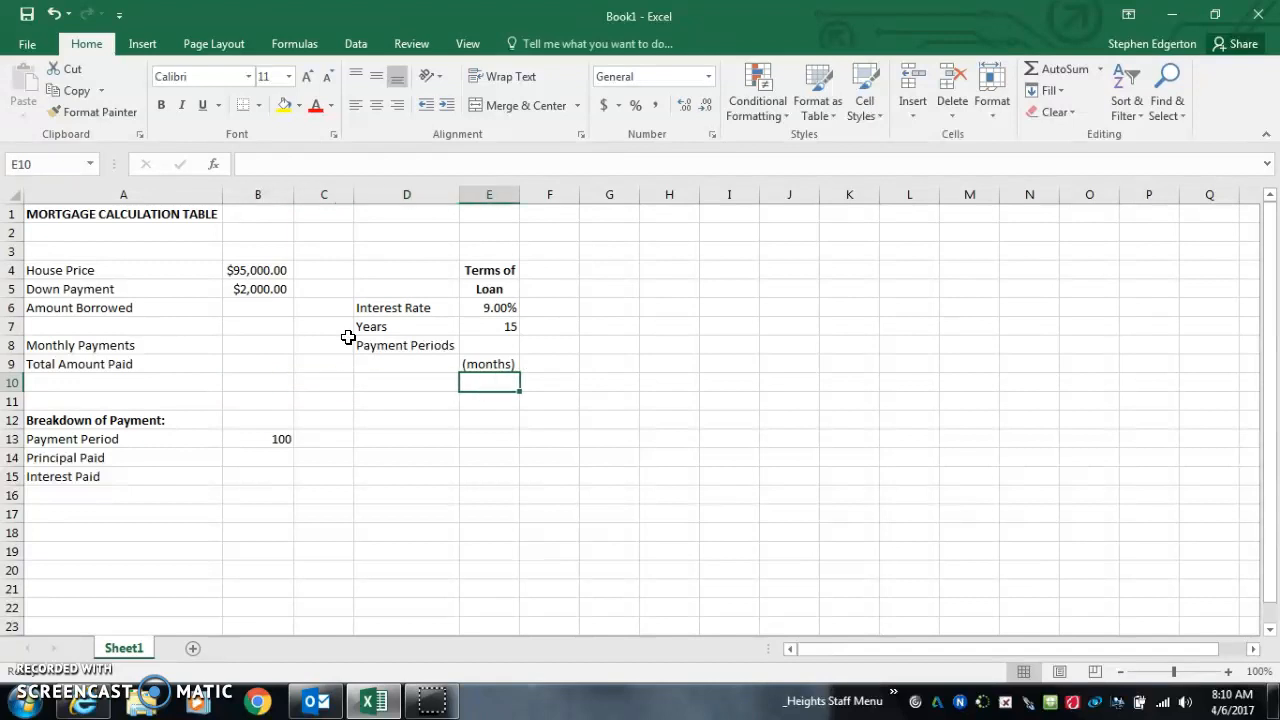
key(Up)
key(Up)
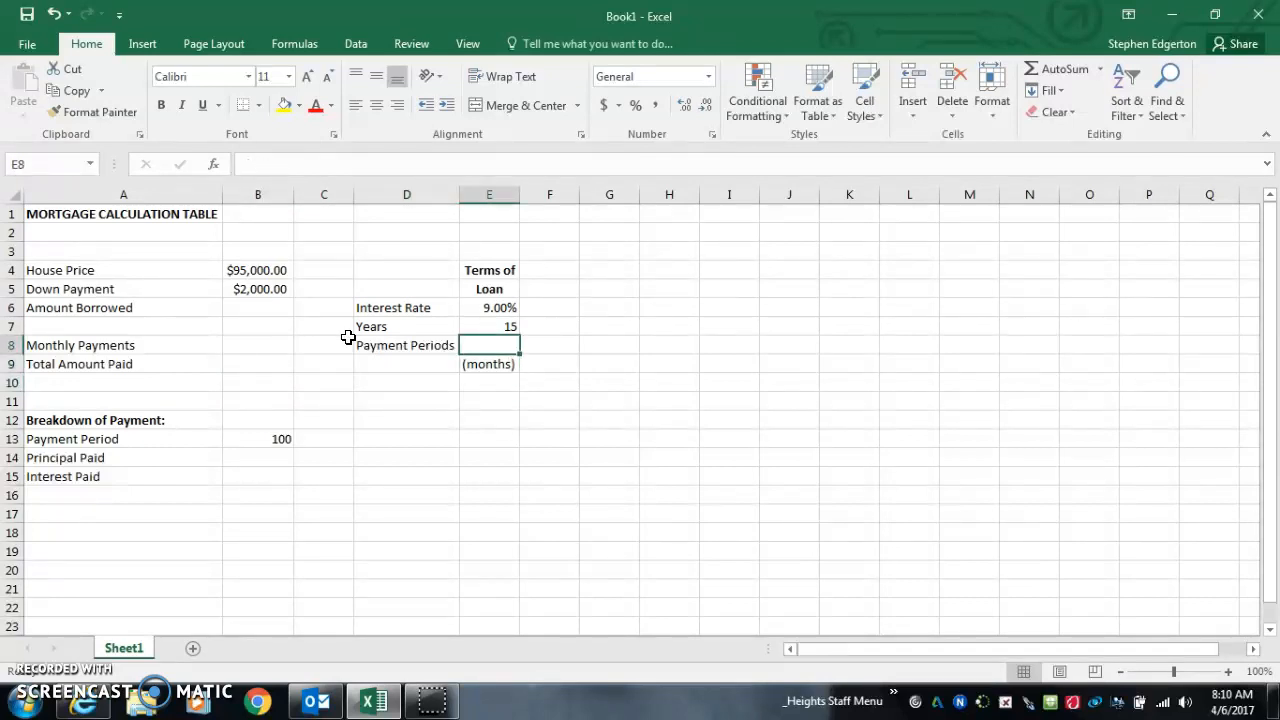
- Calculate the Payment Periods in E8 with the formula =e7*12
text(=)
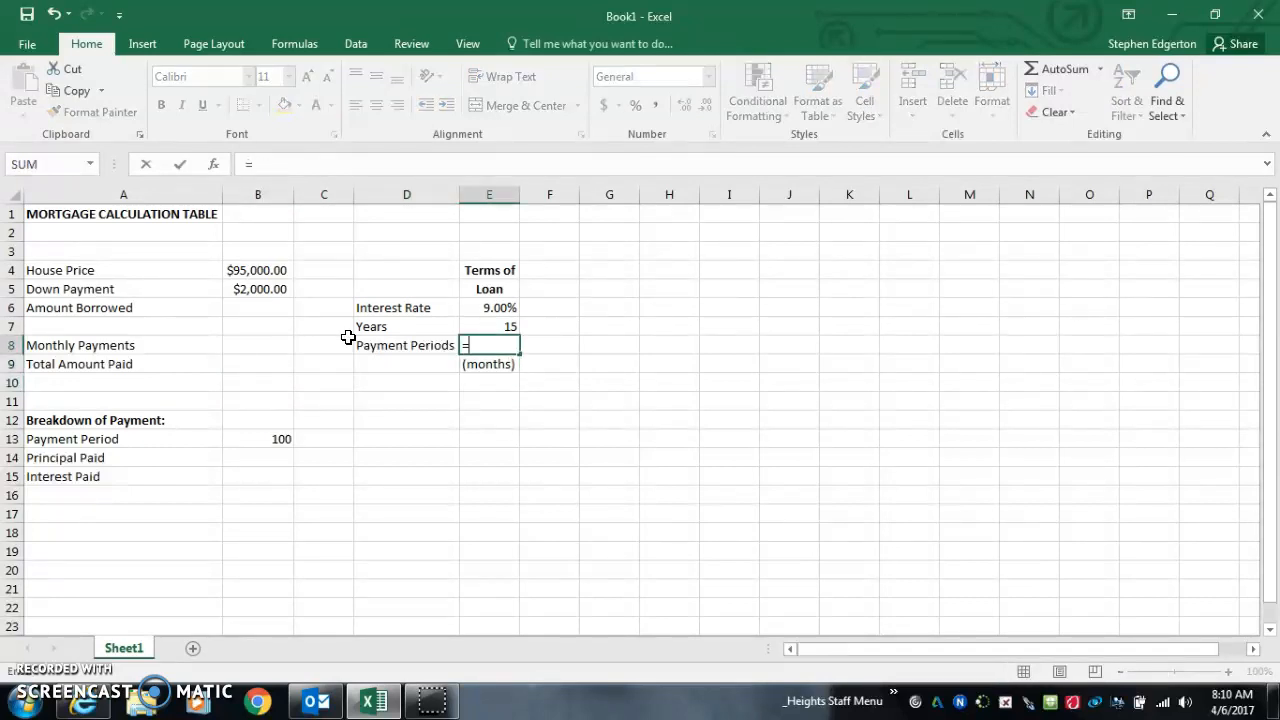
text(e)
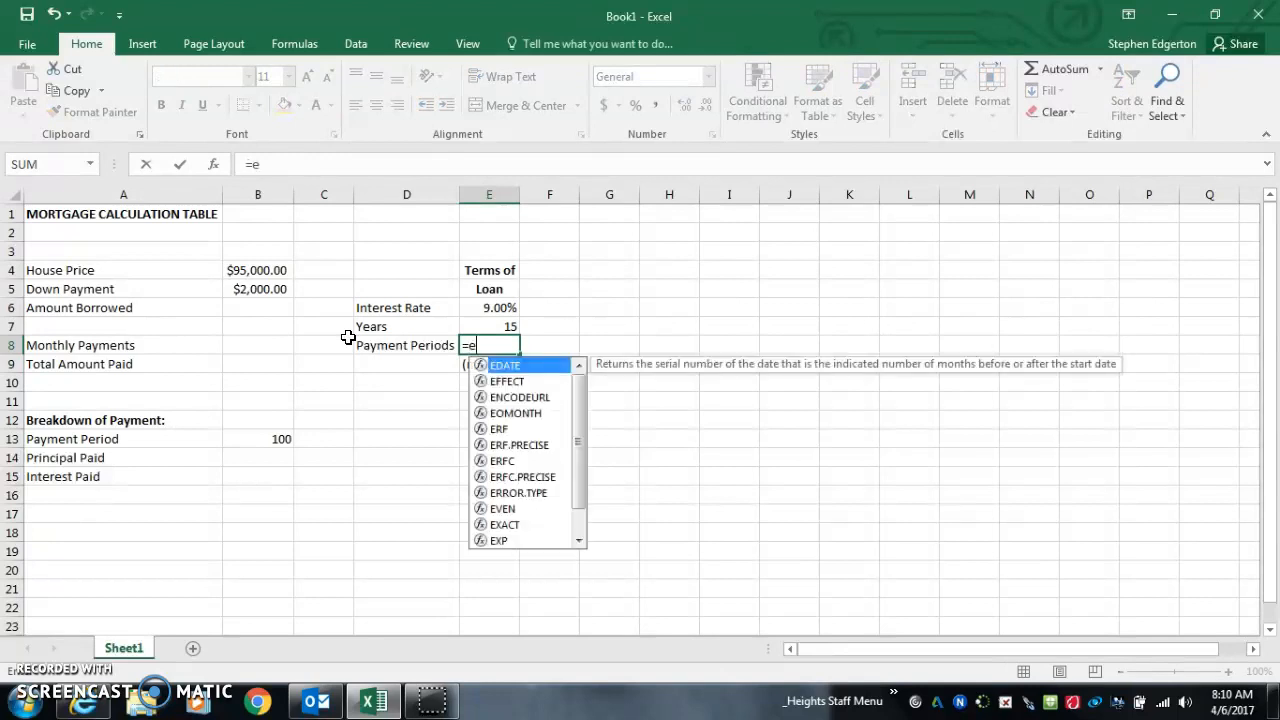
text(7*)
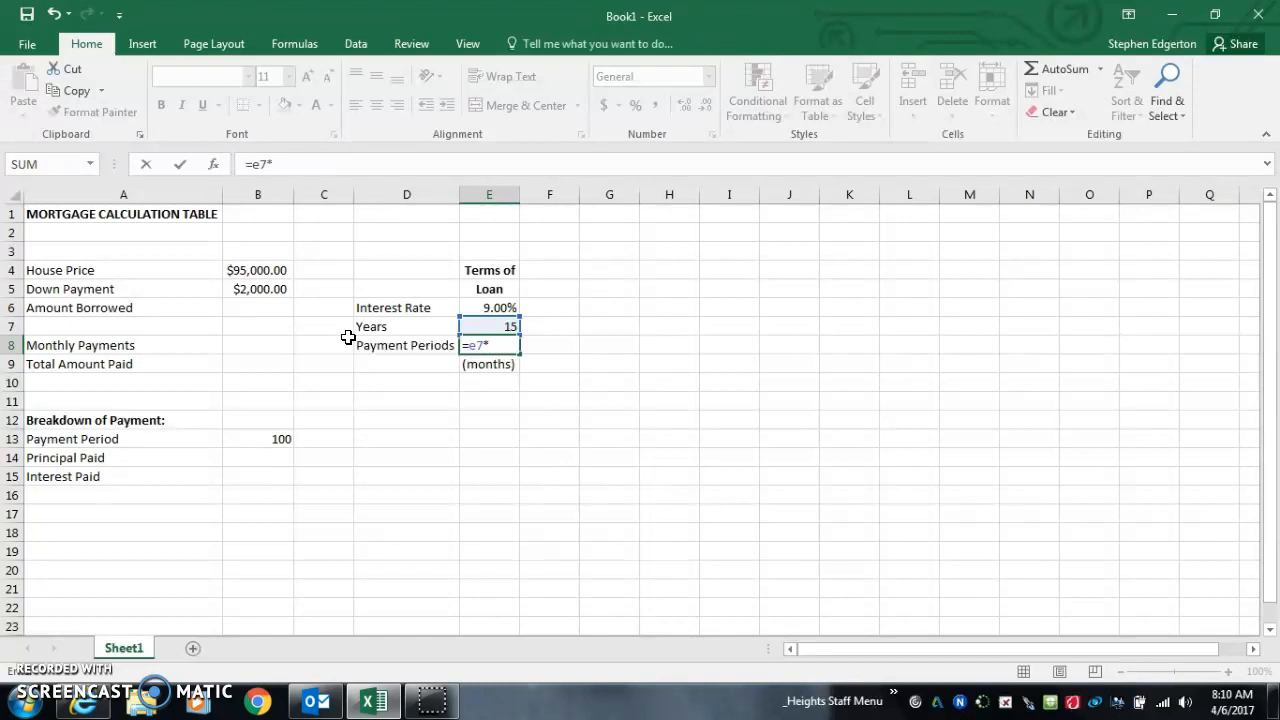
text(12)
key(Return)
- Calculate the Amount Borrowed in B6 with the formula =b4-b5
key(Return)
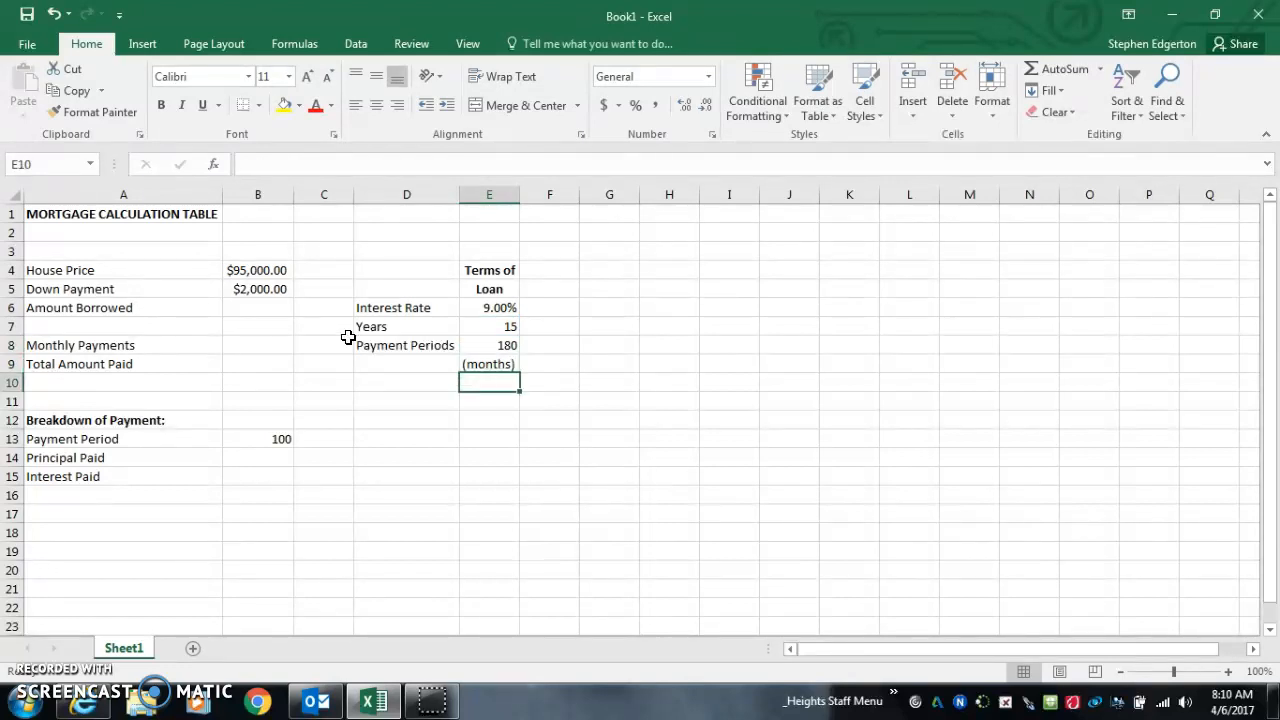
key(Left)
key(Left)
key(Left)
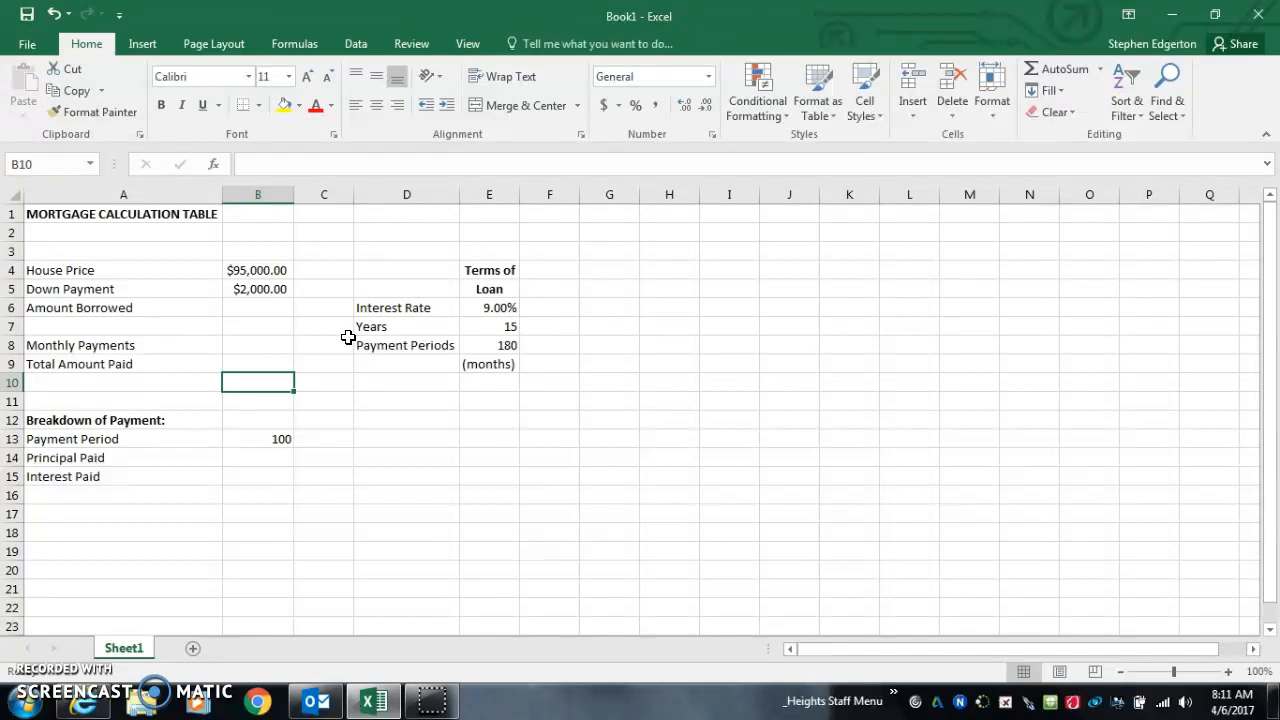
key(Up)
key(Up)
key(Up)
key(Up)
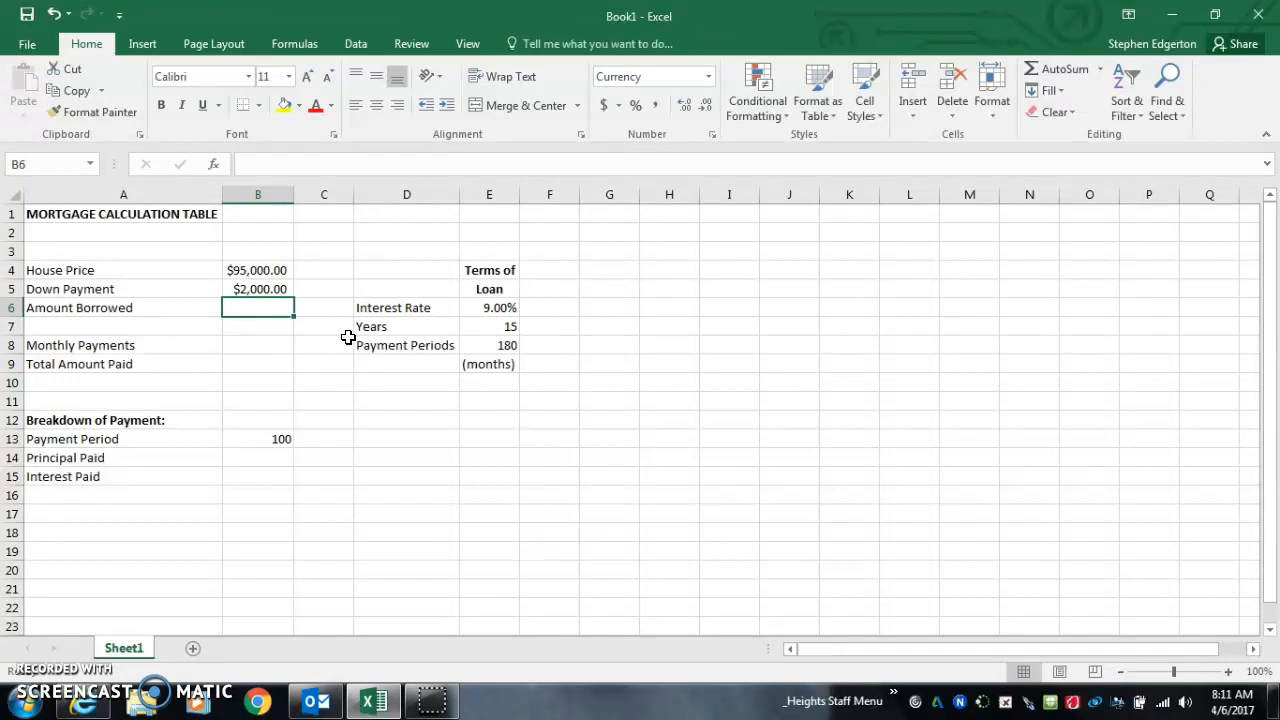
text(=b4)
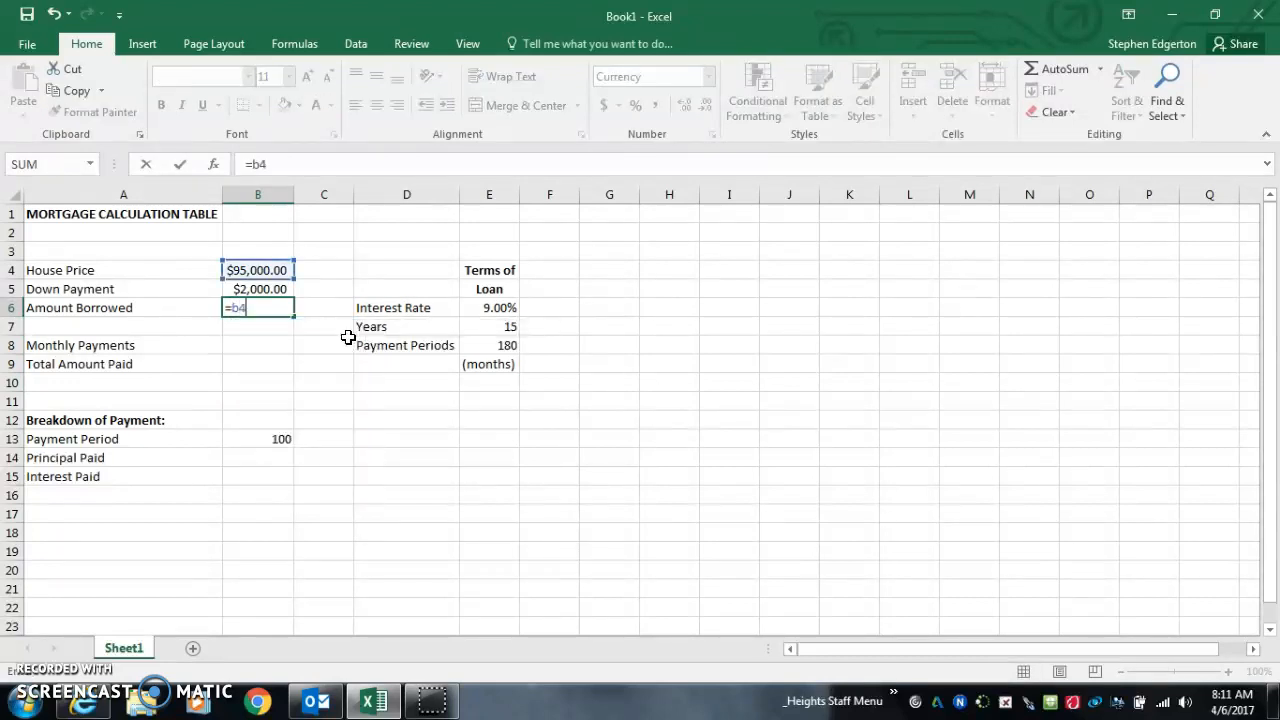
text(-b5)
key(Return)
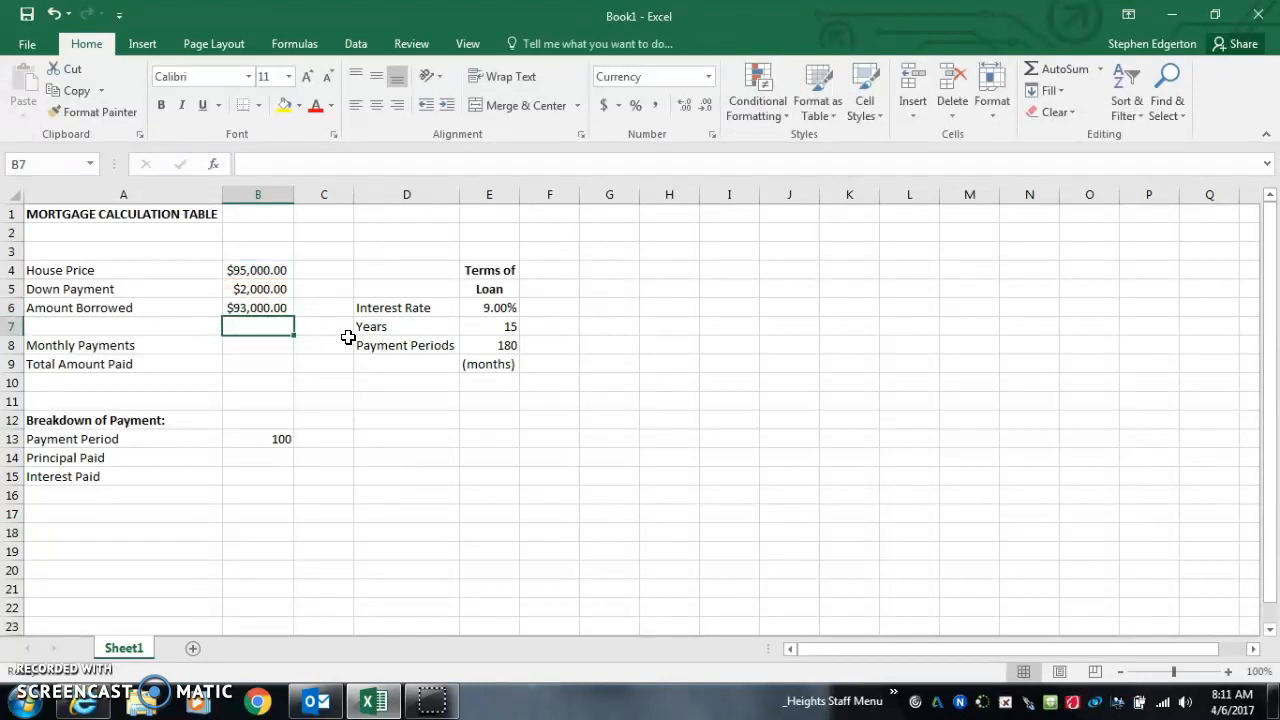
- Calculate the Monthly Payments in B8 with the formula =pmt(e6/12,e8,-b6)
key(Return)
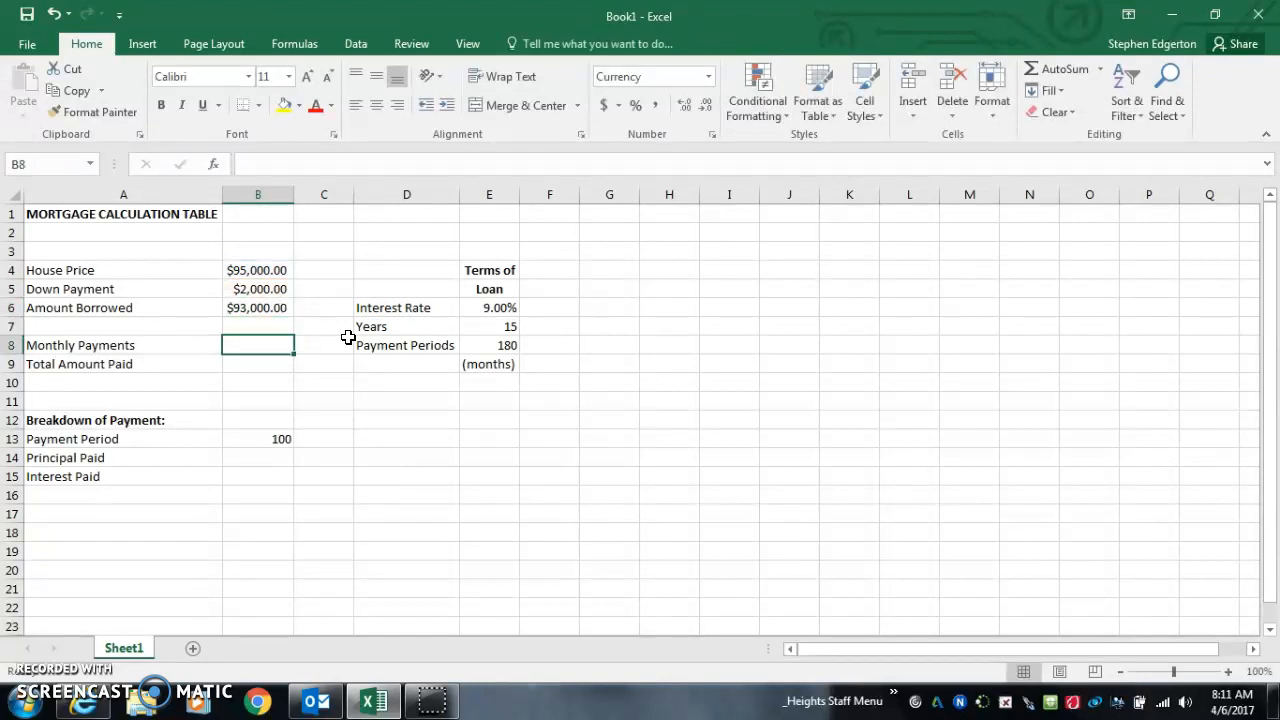
text(=)
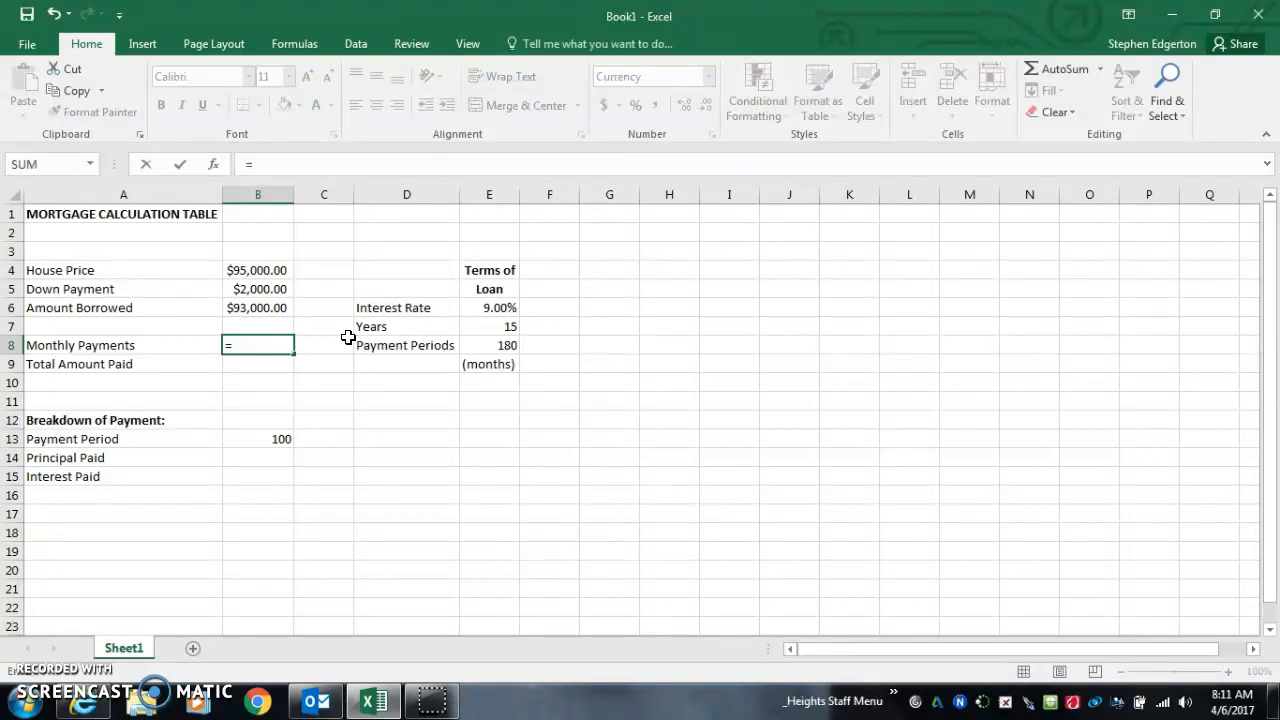
text(pmt)
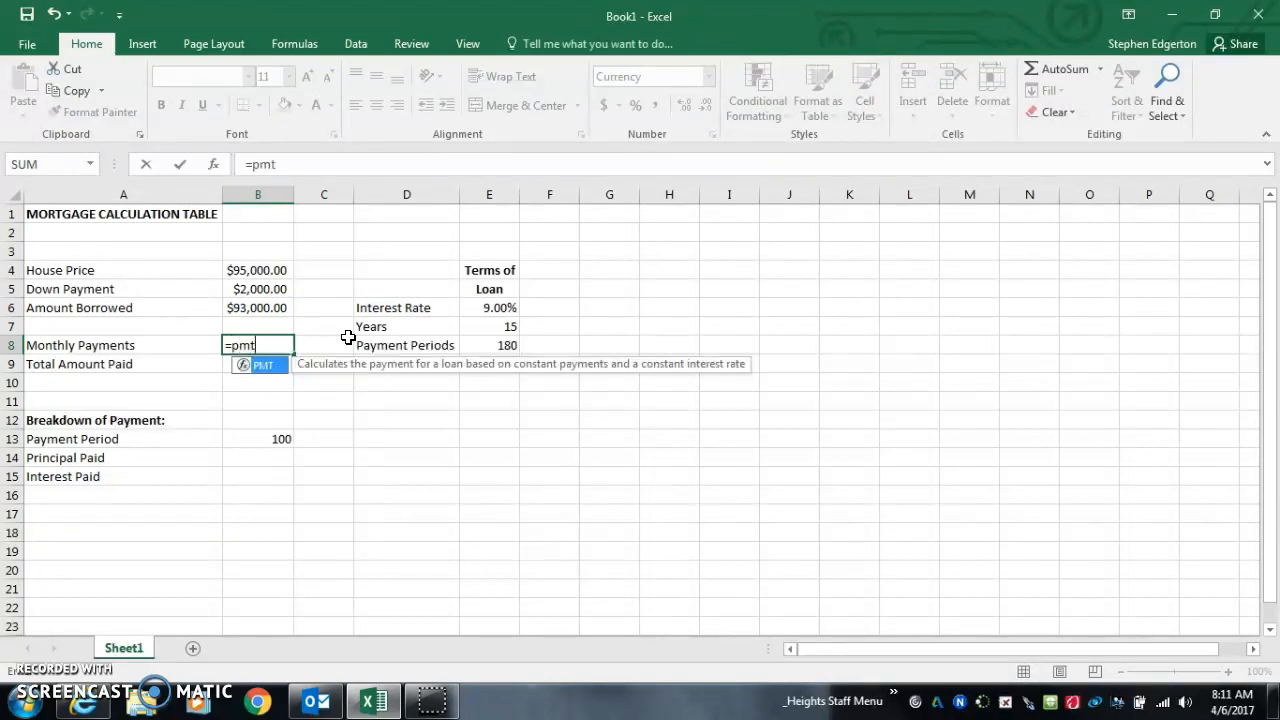
text(()
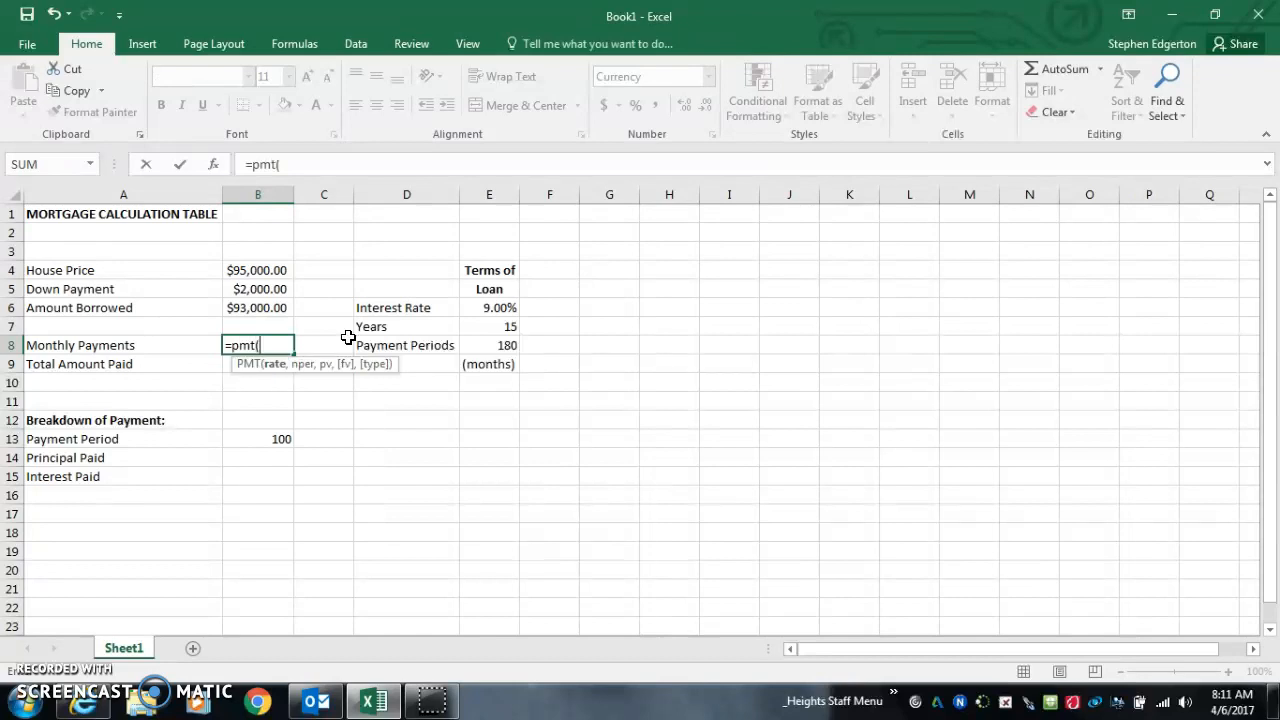
text(e)
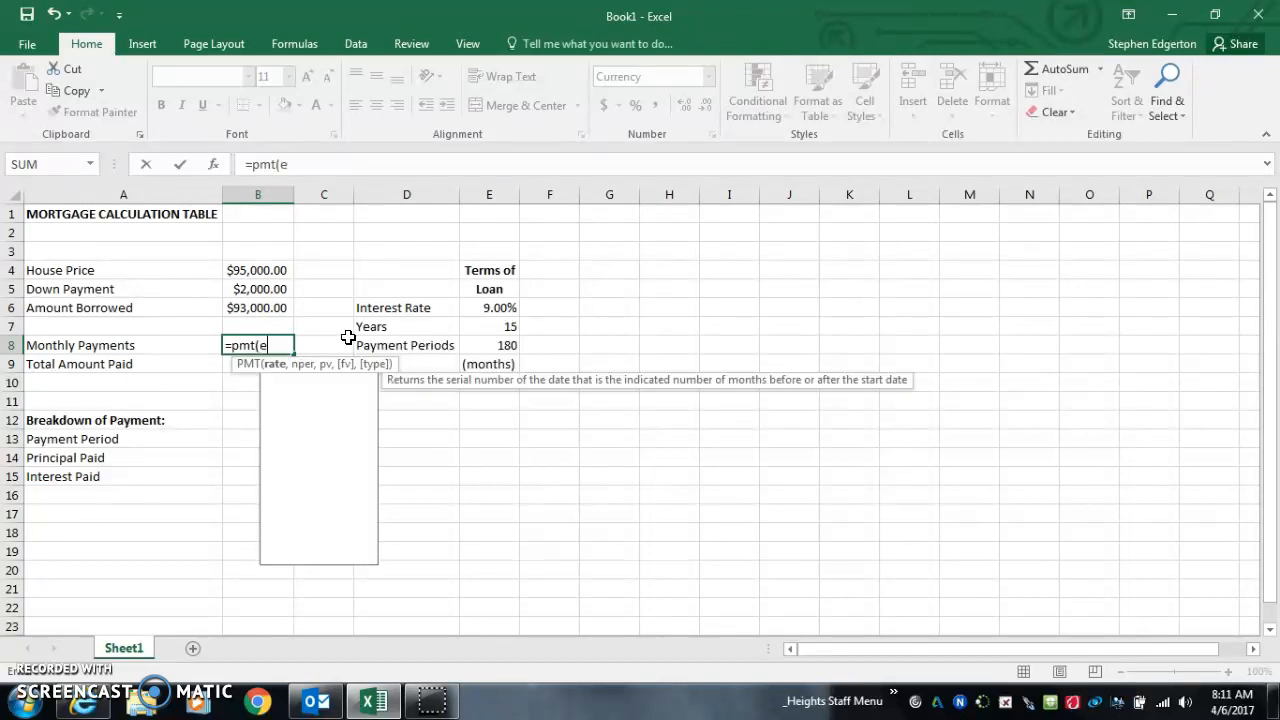
text(6/12)
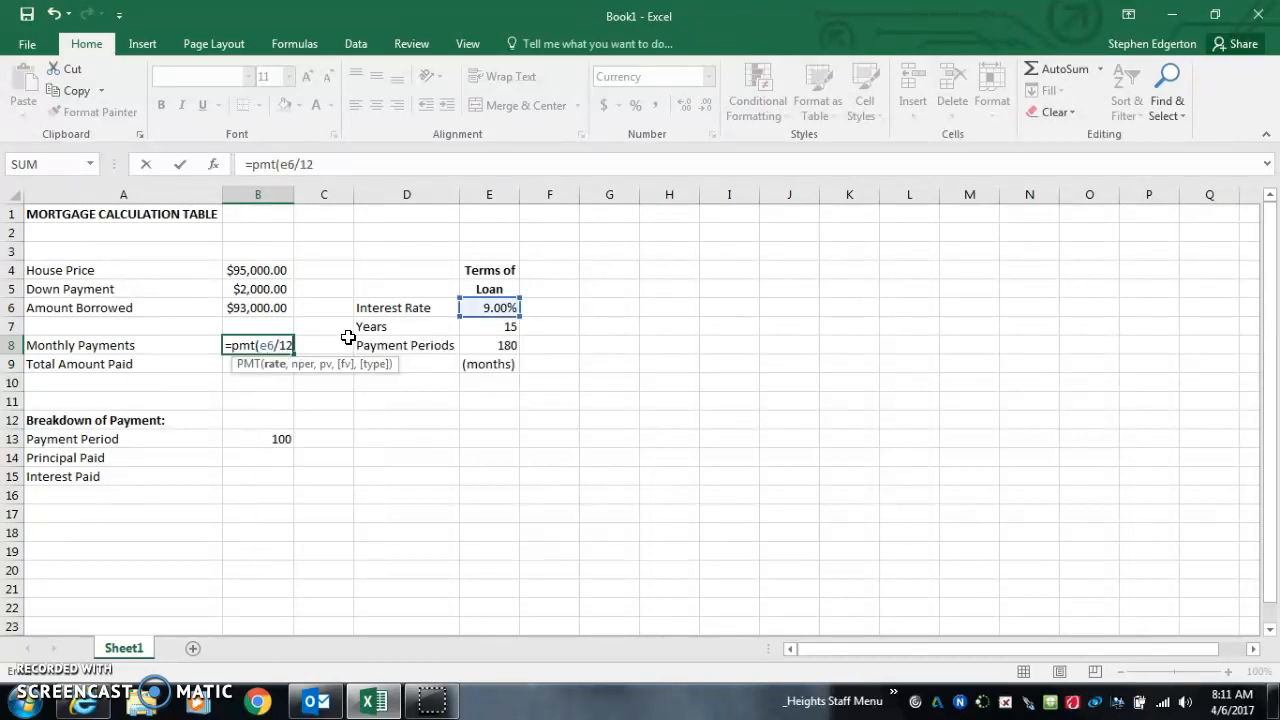
text(,e8)
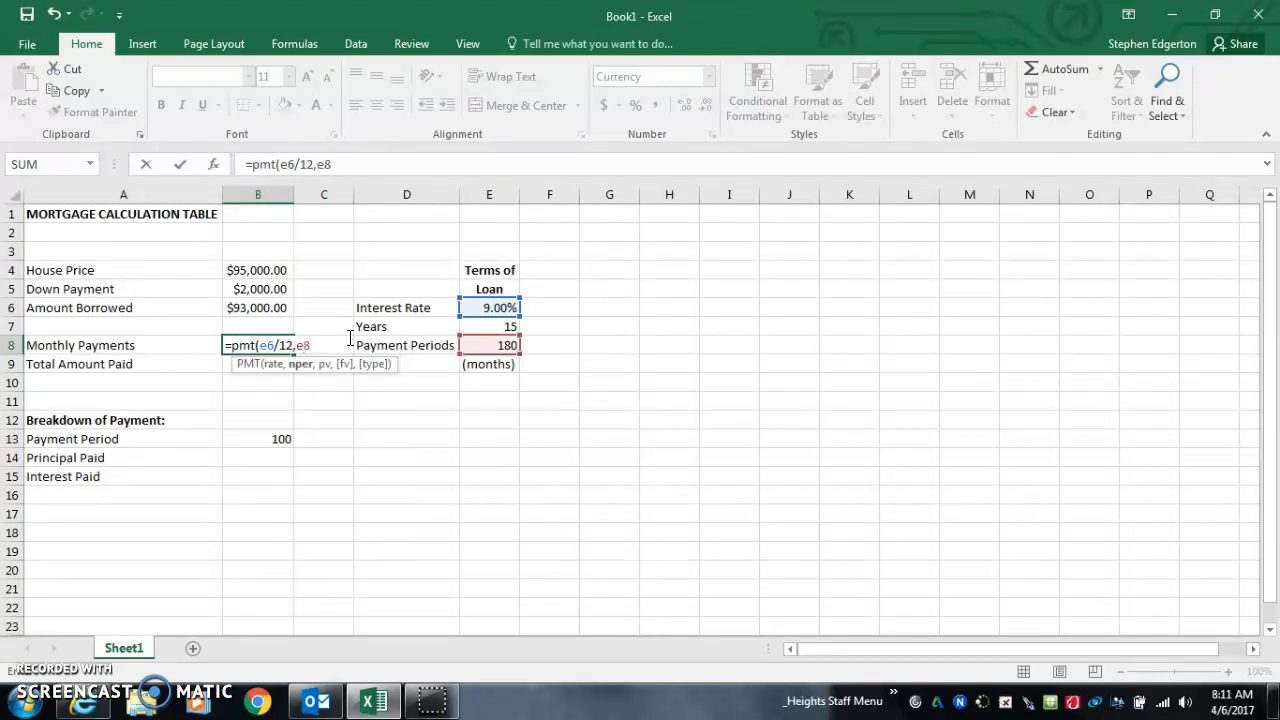
text(,-b6)
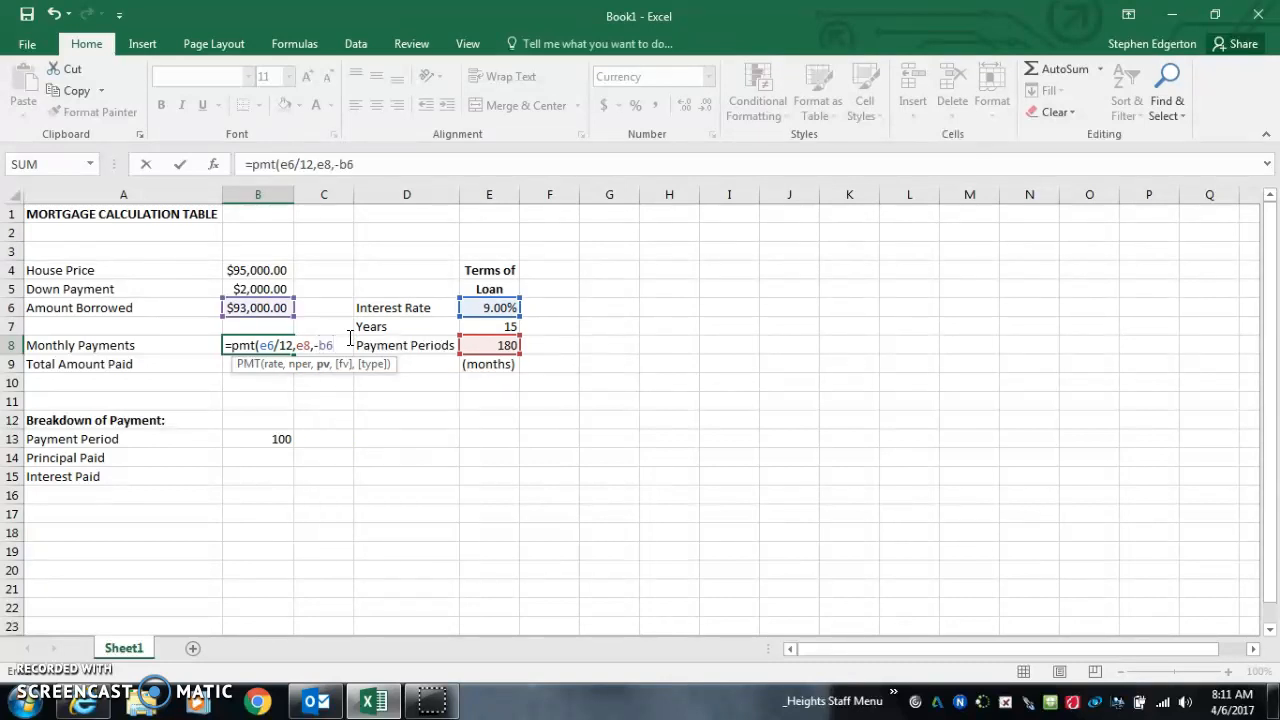
text())
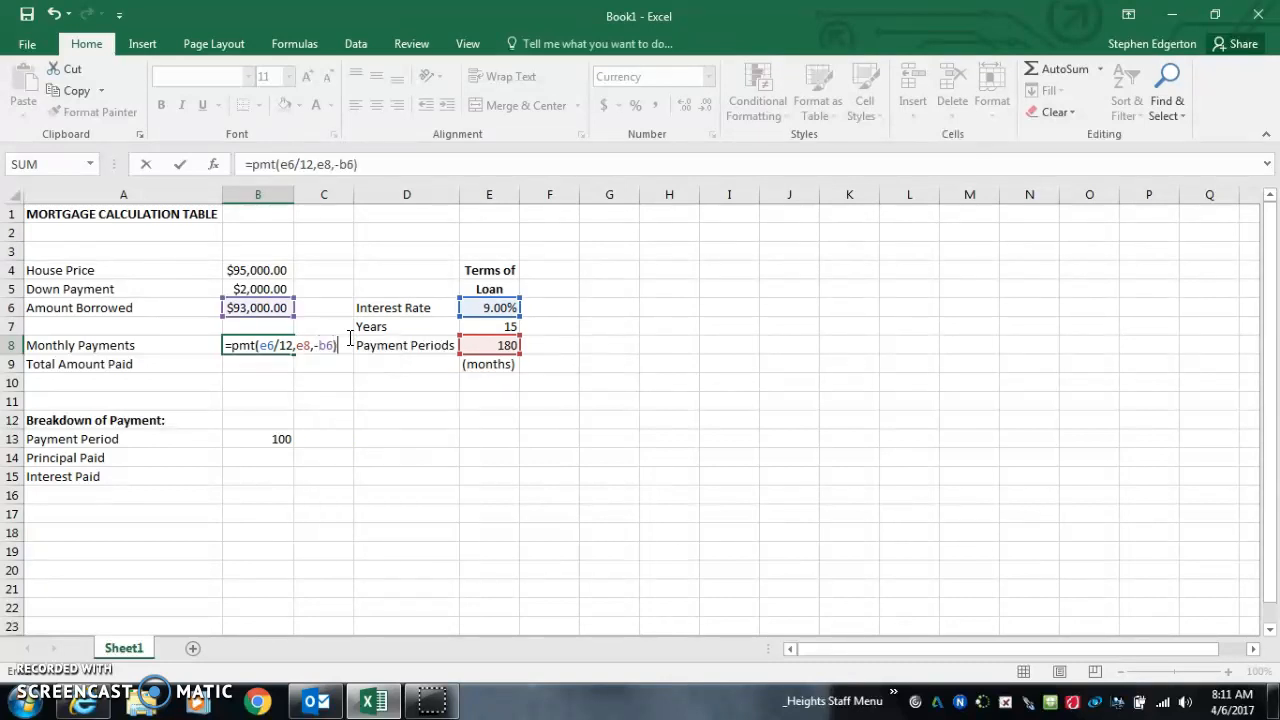
key(Return)
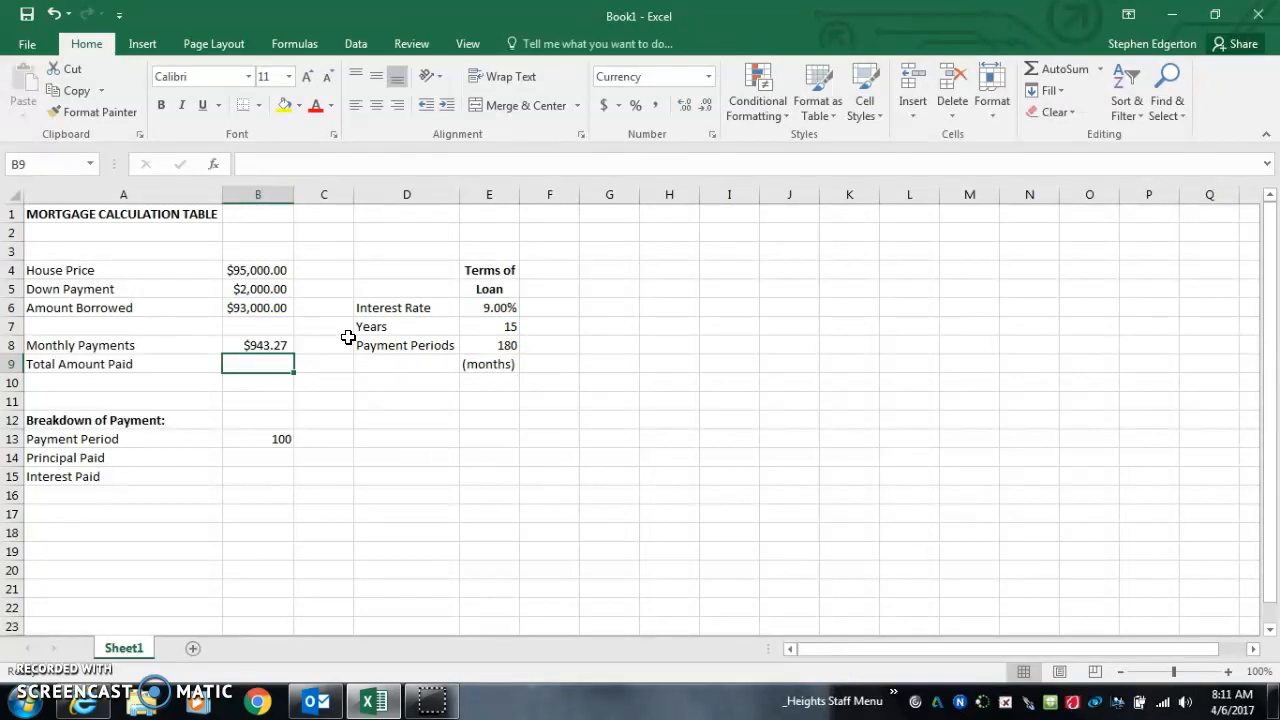
- Calculate the Total Amount Paid in B9 with the formula =b8*e8
text(=b8)
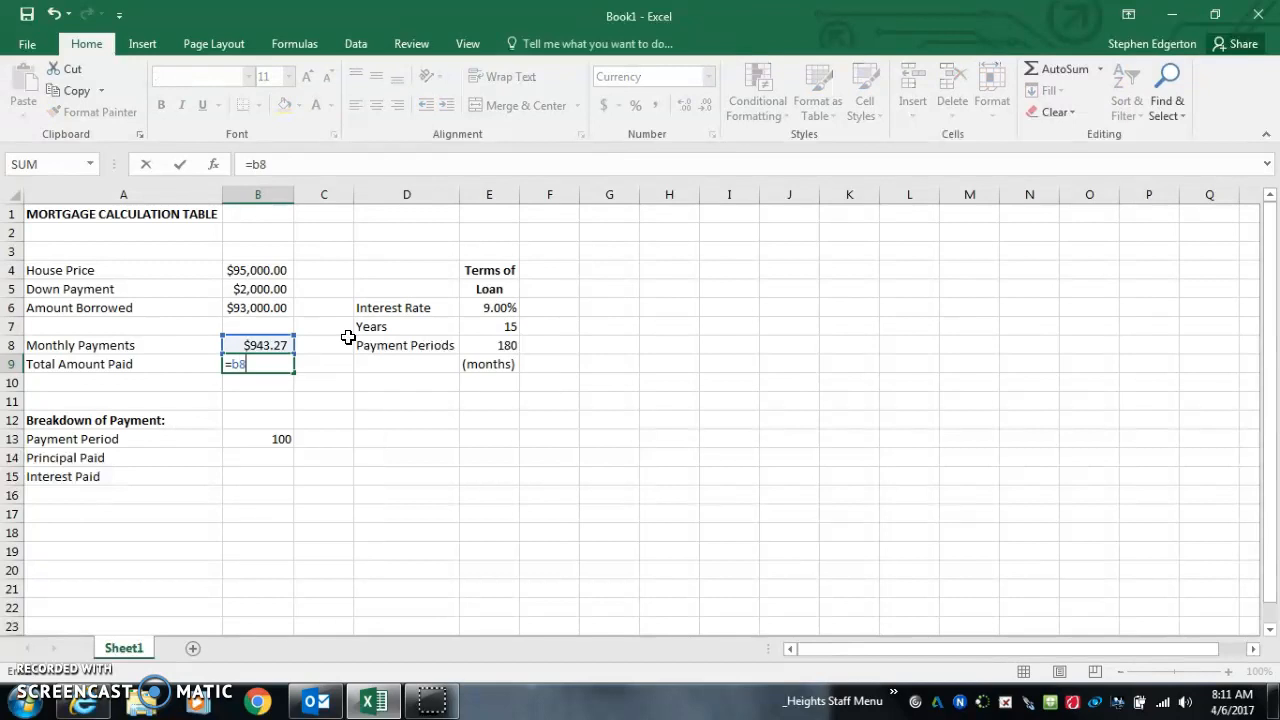
text(*e8)
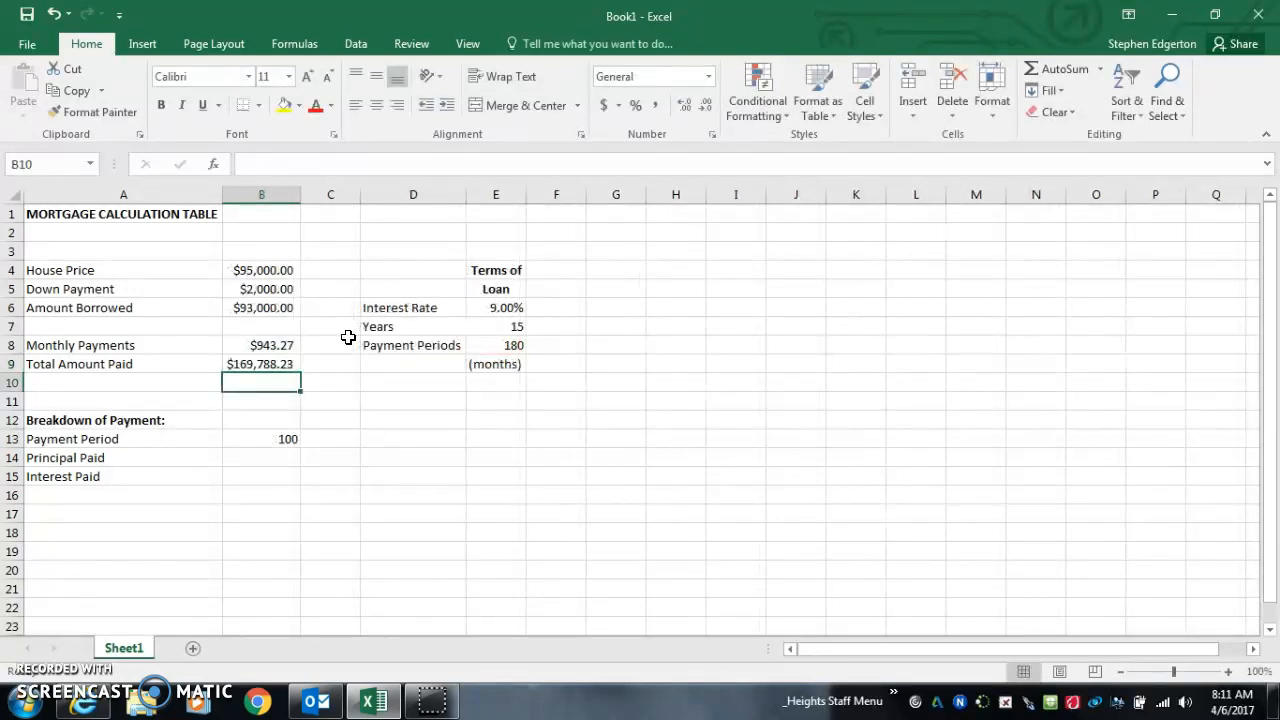
click(258, 364)
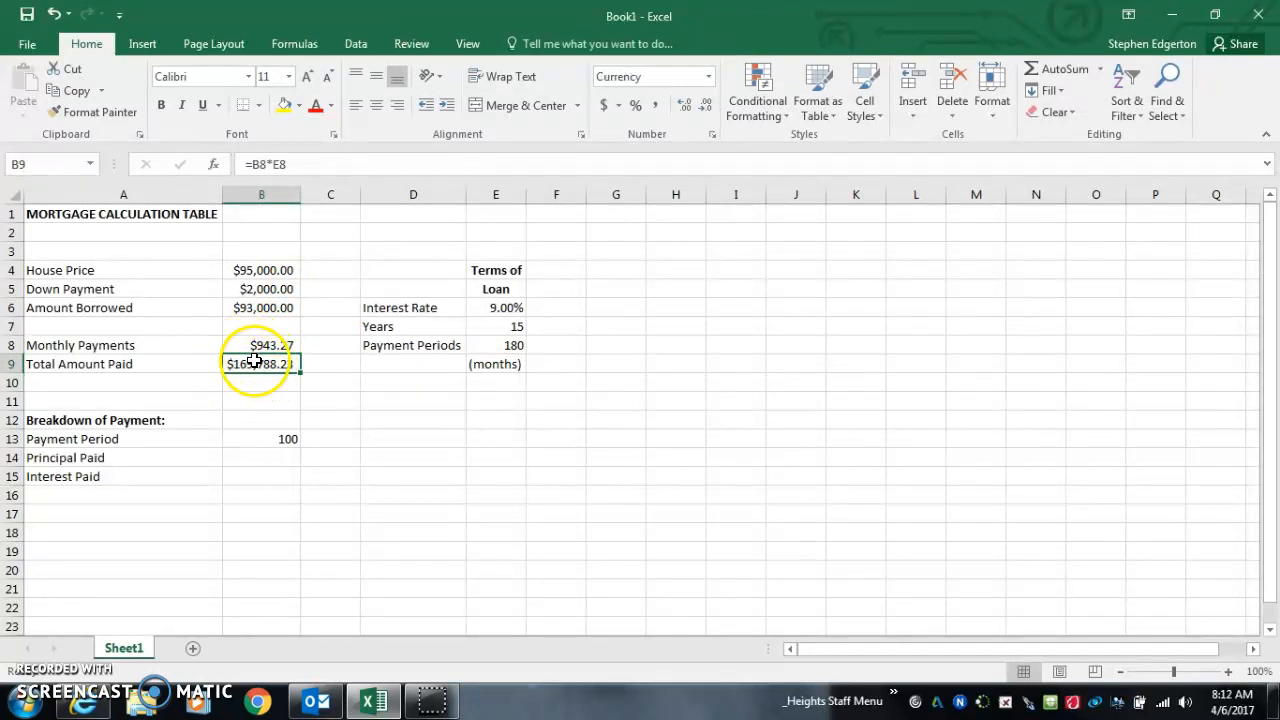
- Narrow column B slightly and AutoFit its width to the Total Amount Paid value
drag(300, 194, 294, 194)
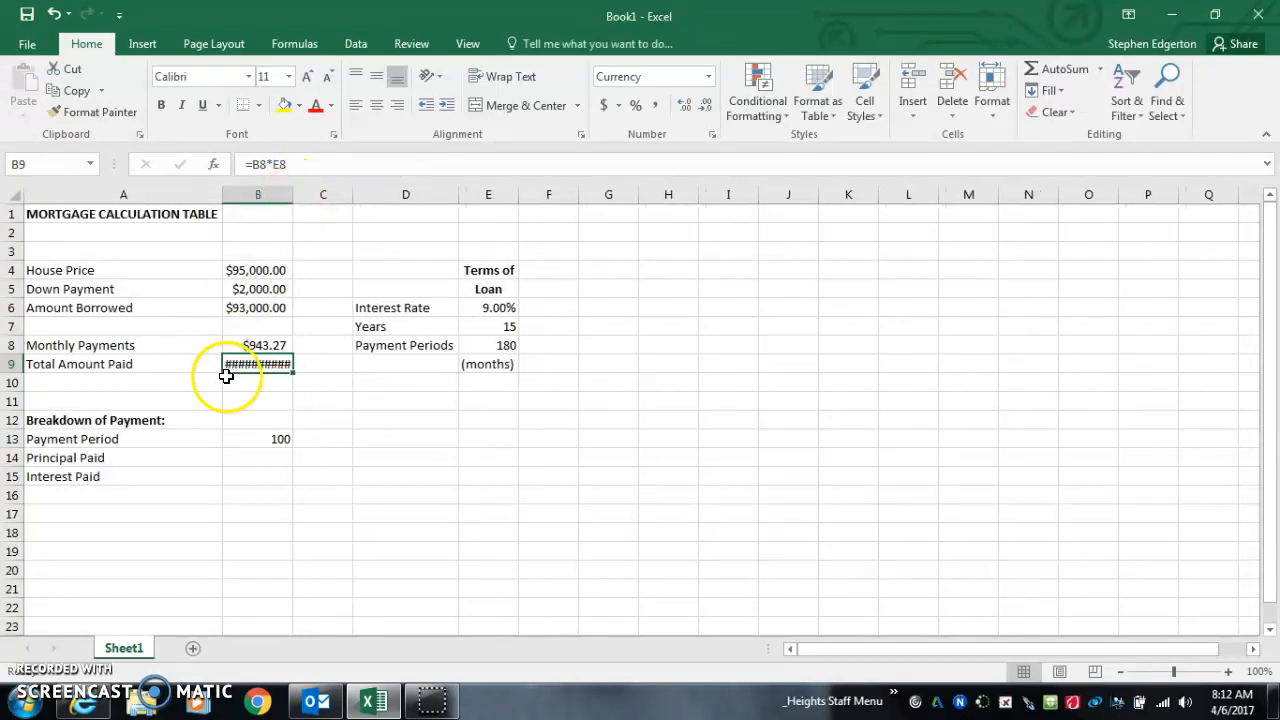
mouse_move(286, 364)
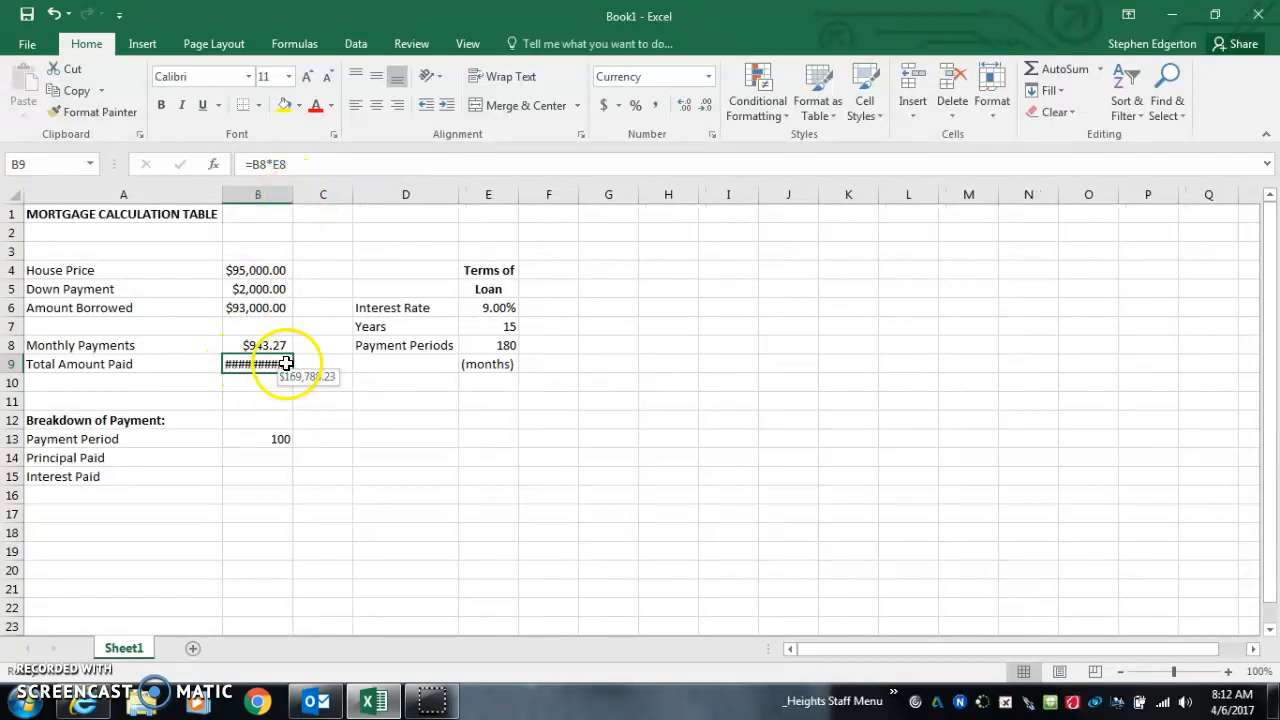
double_click(292, 190)
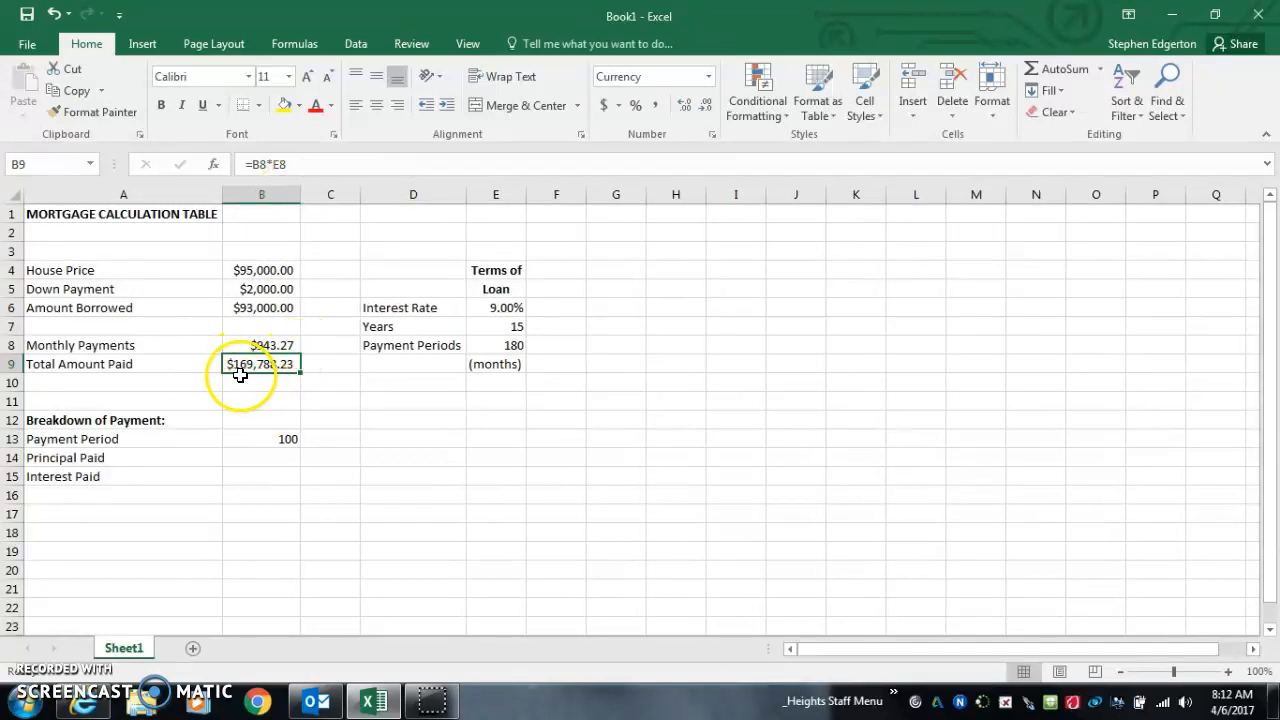
- Calculate the Principal Paid in B14 with the formula =ppmt(e6/12,b13,e8,-b6)
click(270, 456)
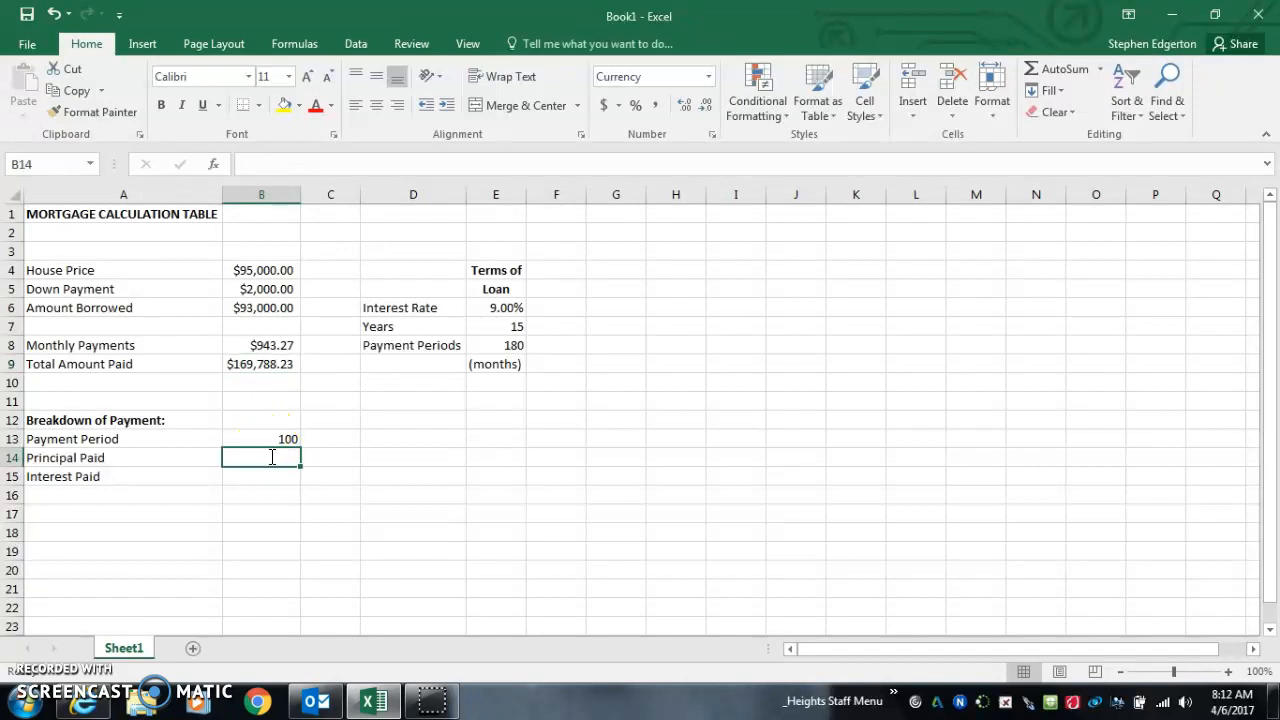
text(=pp)
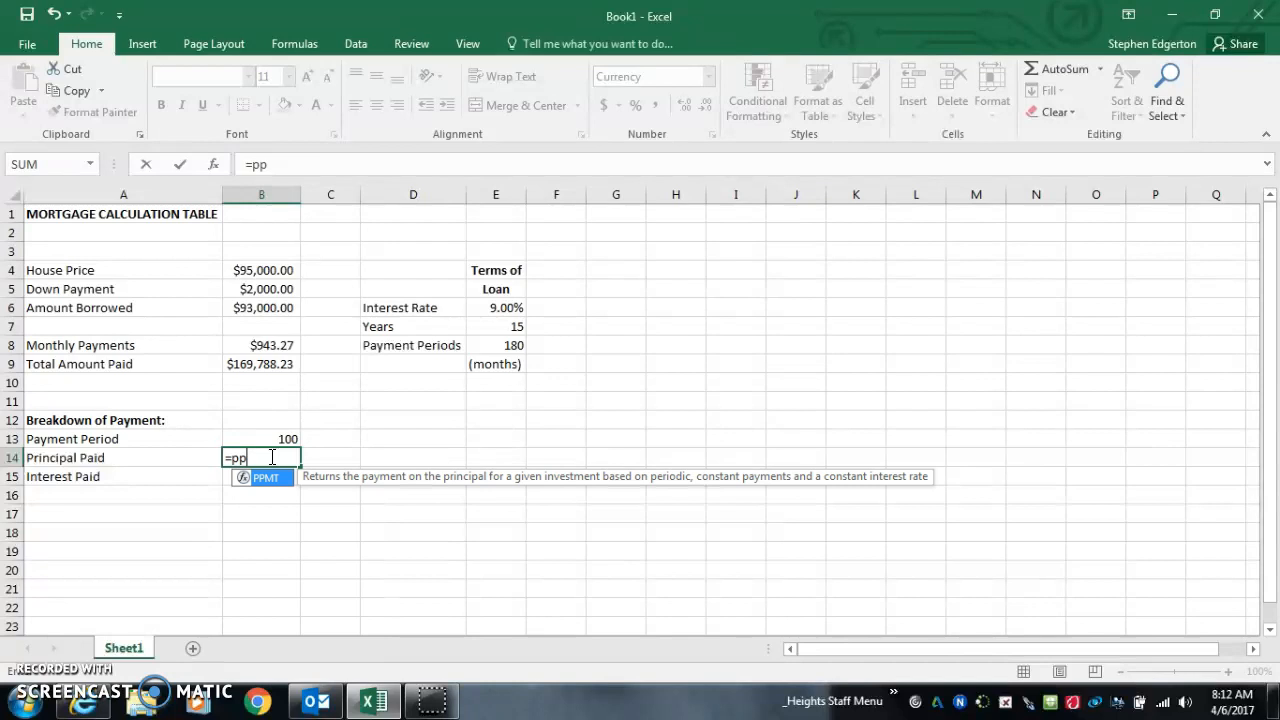
text(mt()
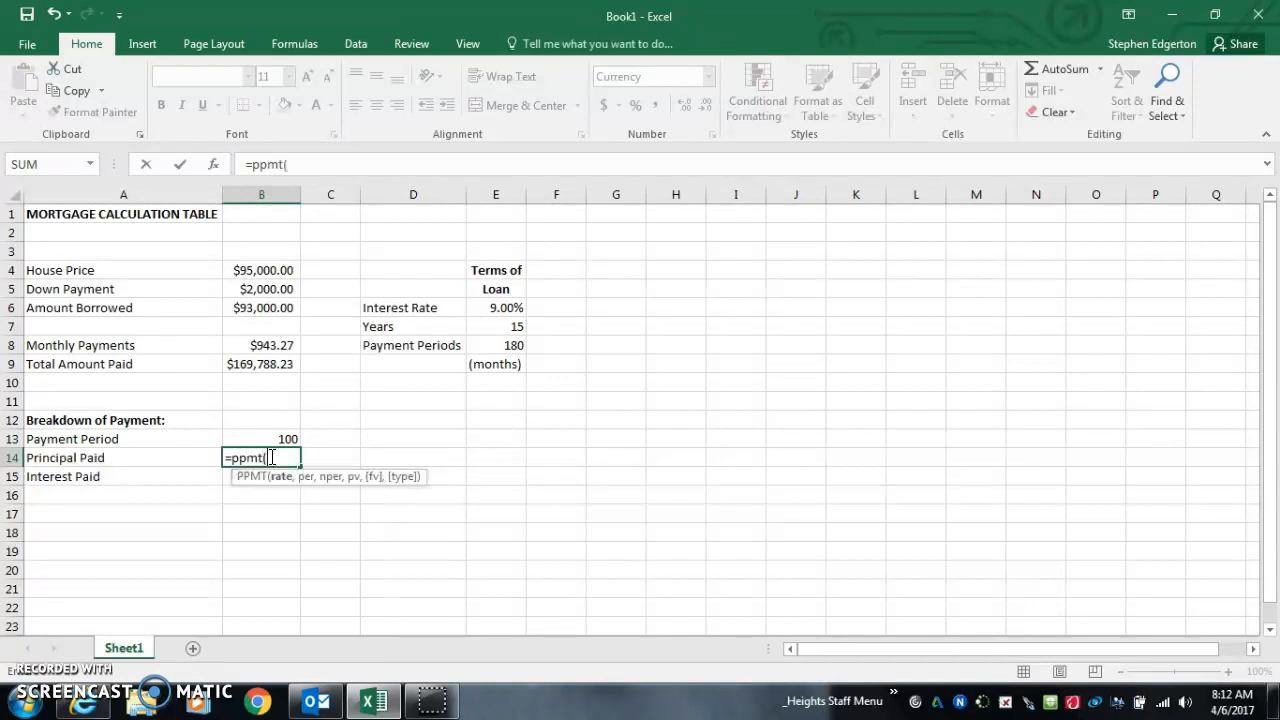
text(e)
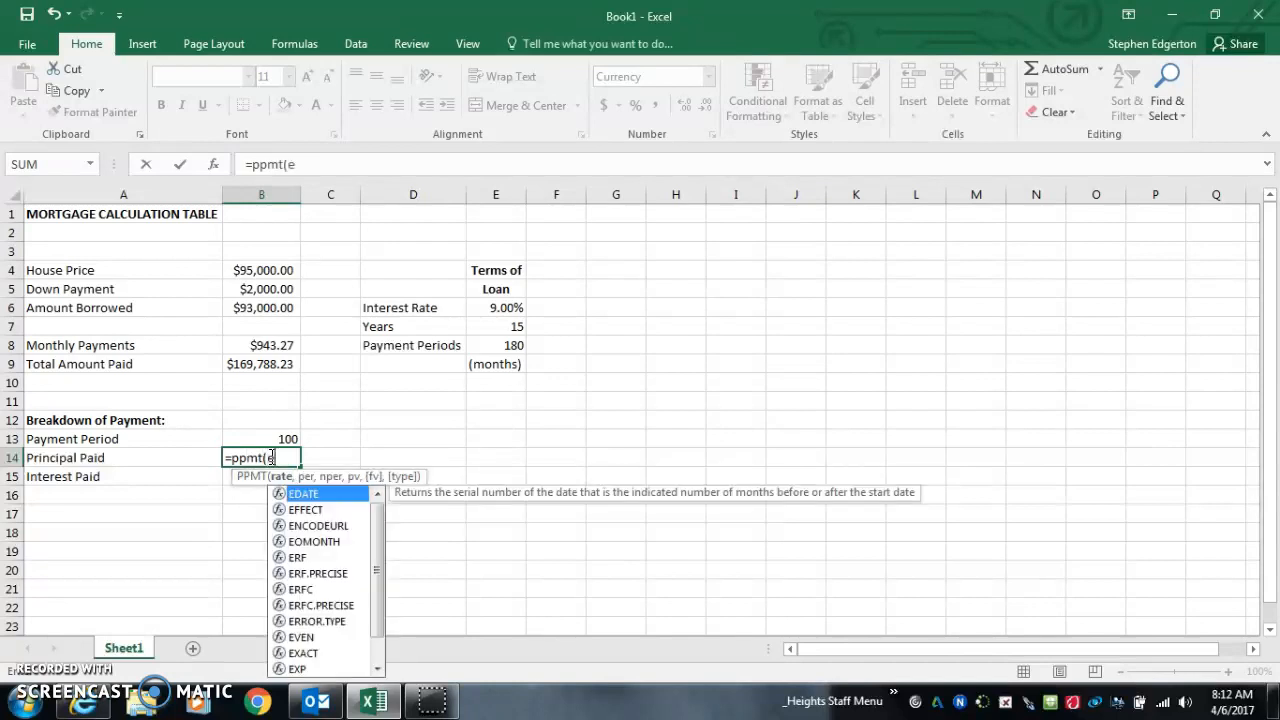
text(6/12)
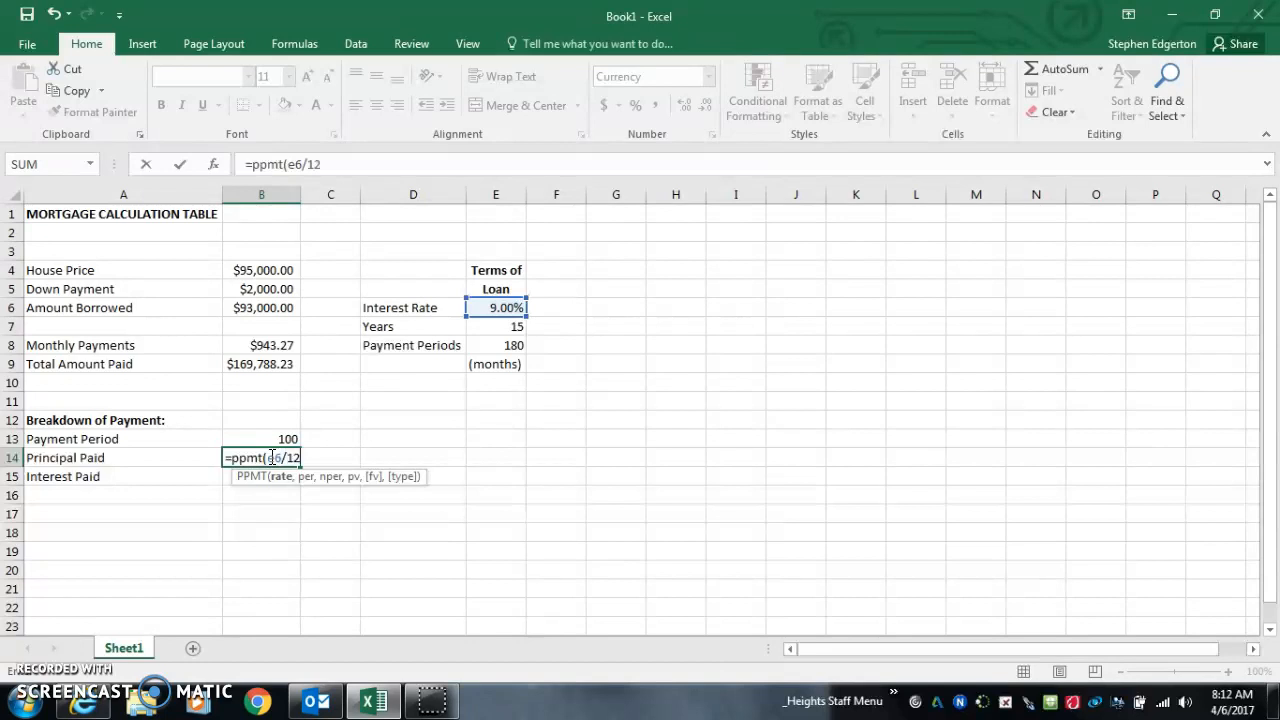
text(,b1)
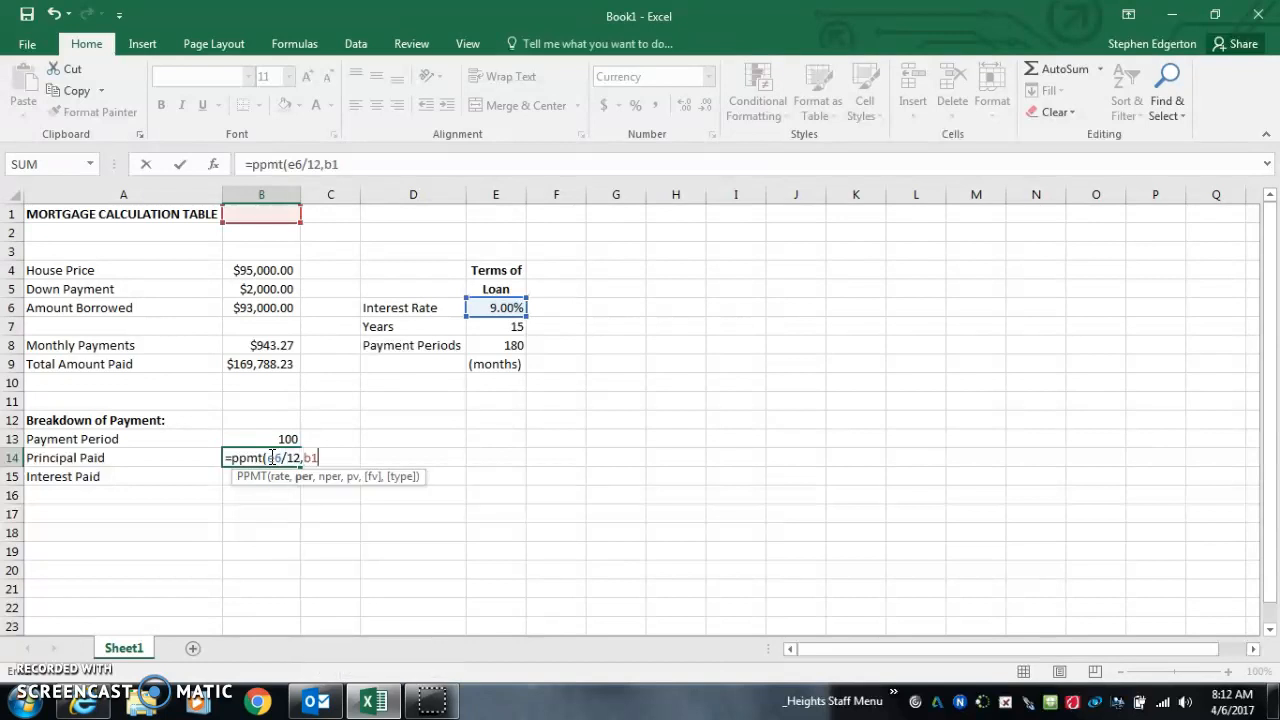
text(3,)
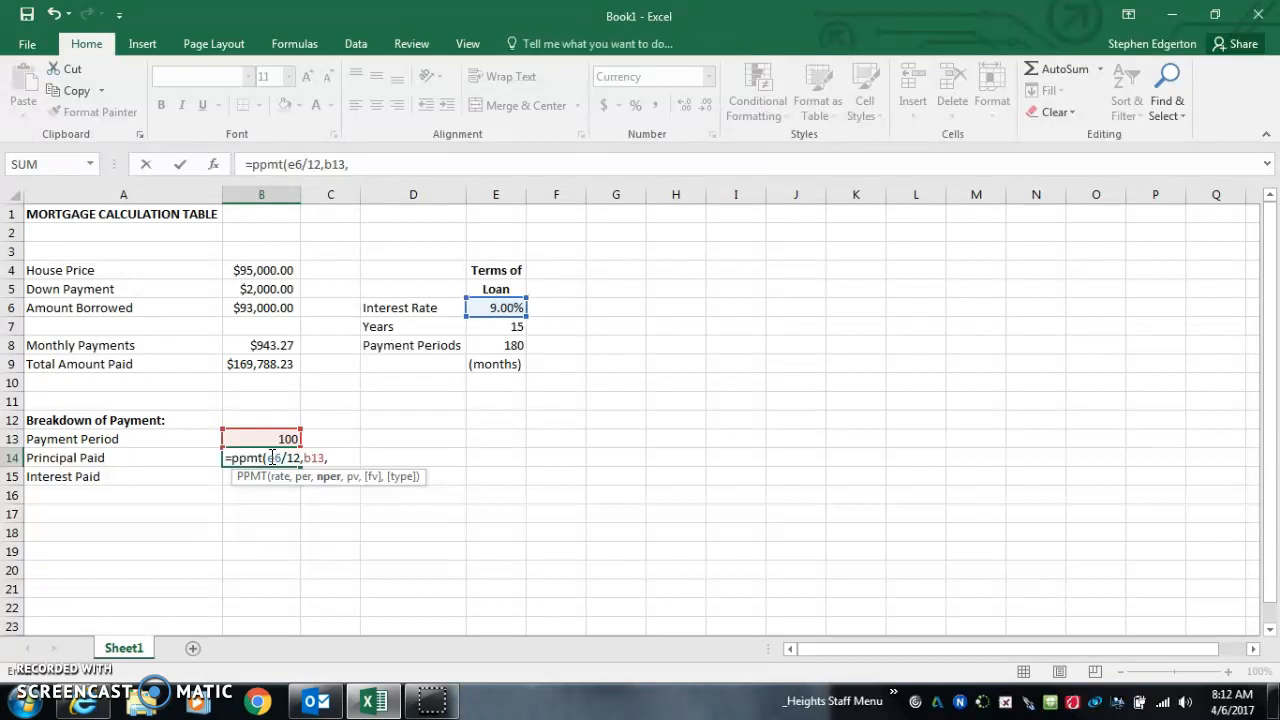
text(e8,-b6)
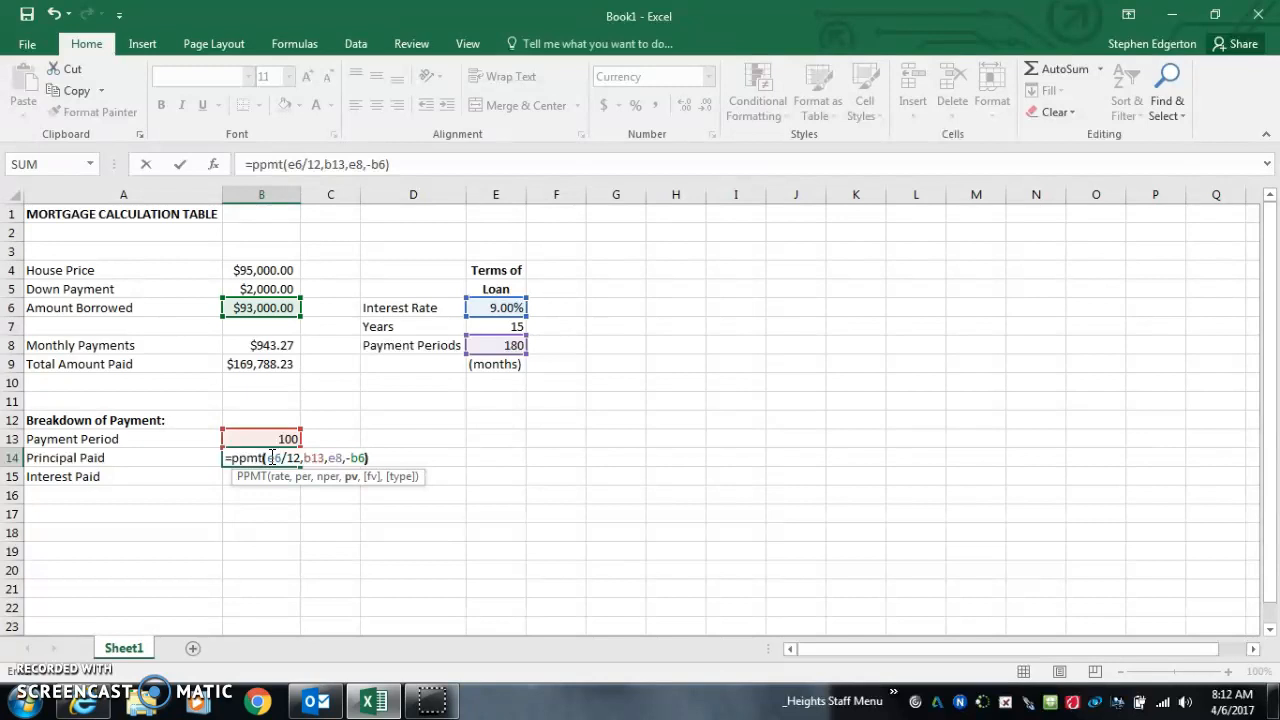
key(Return)
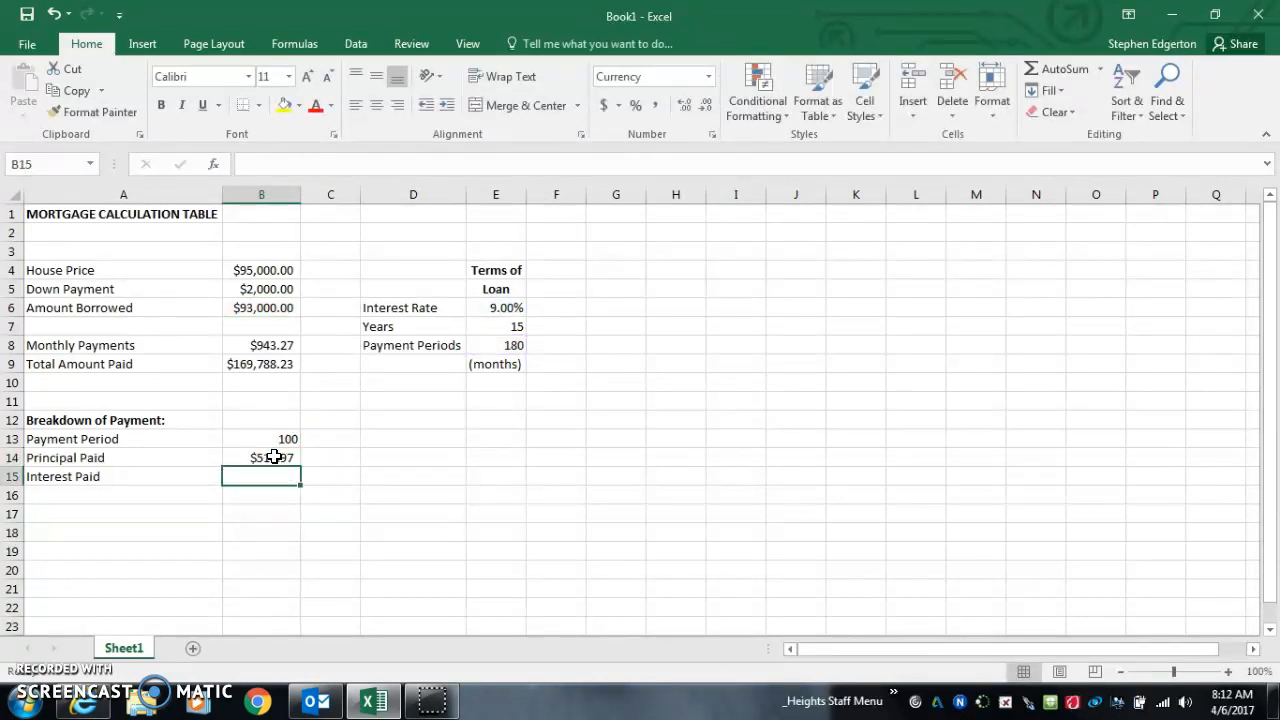
- Calculate the Interest Paid in B15 with the formula =ipmt(e6/12,b13,e8,-b6)
text(=ipmt)
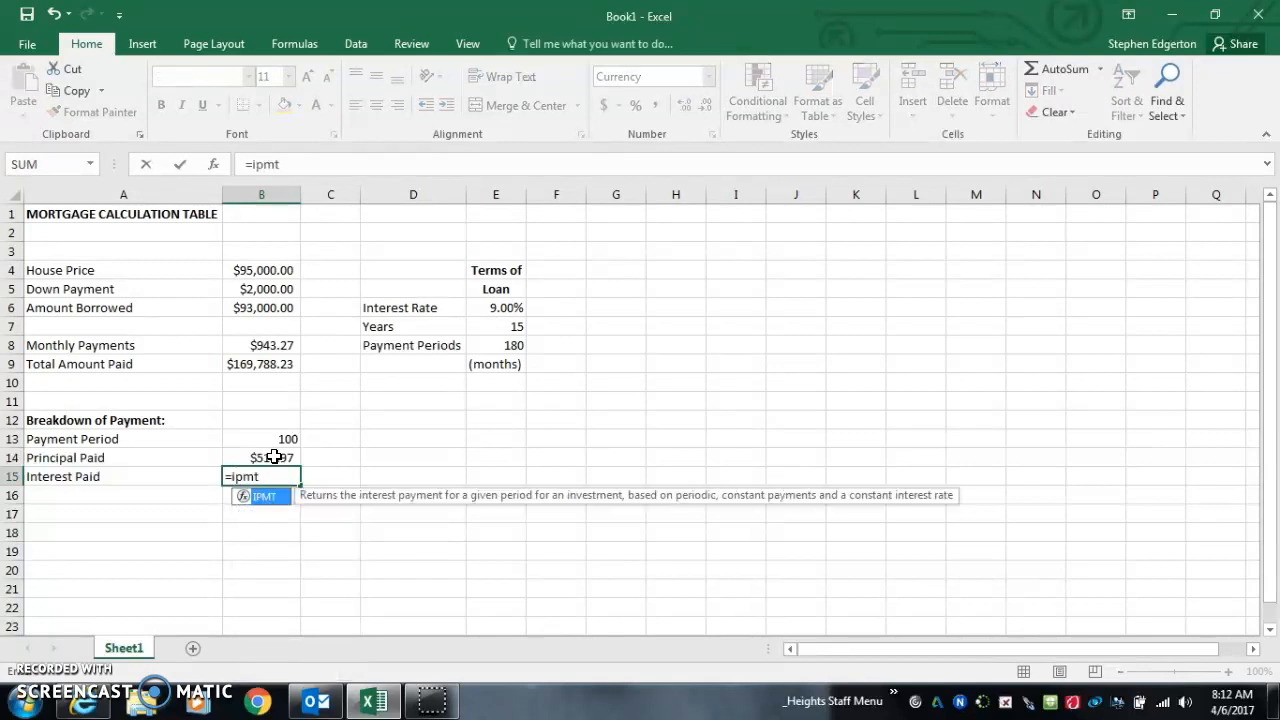
text(()
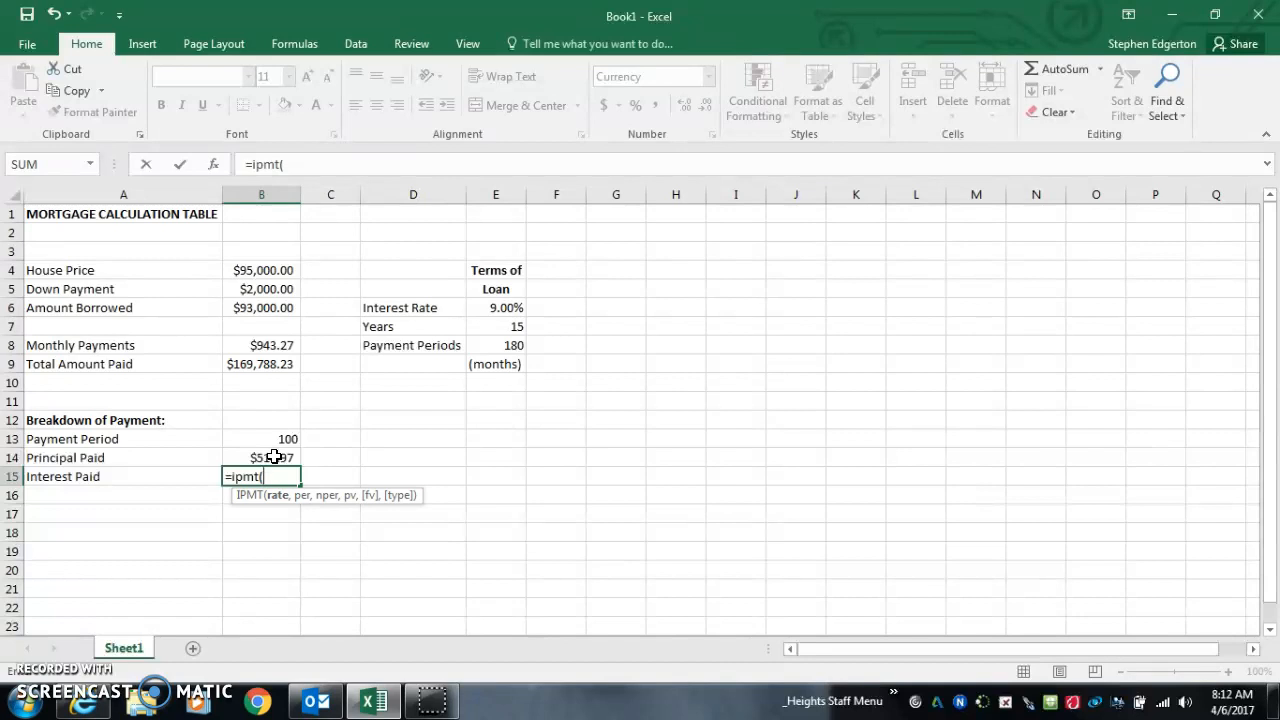
text(e6)
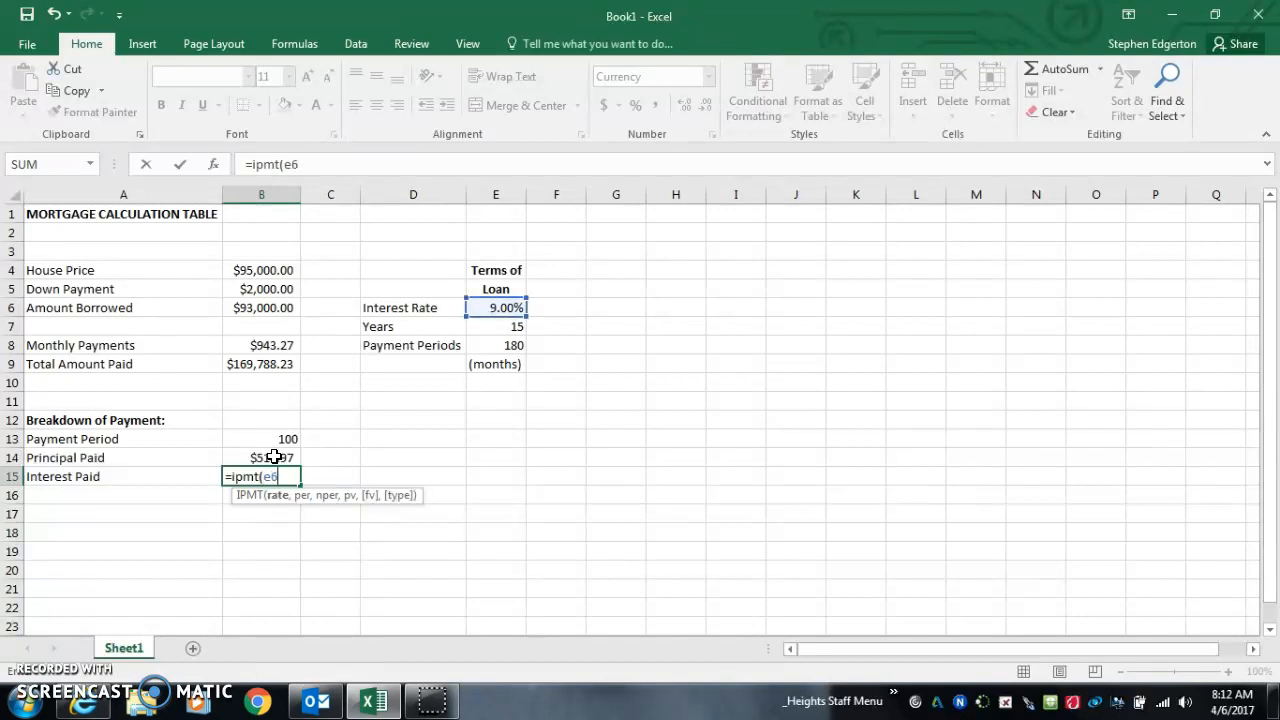
text(/12,)
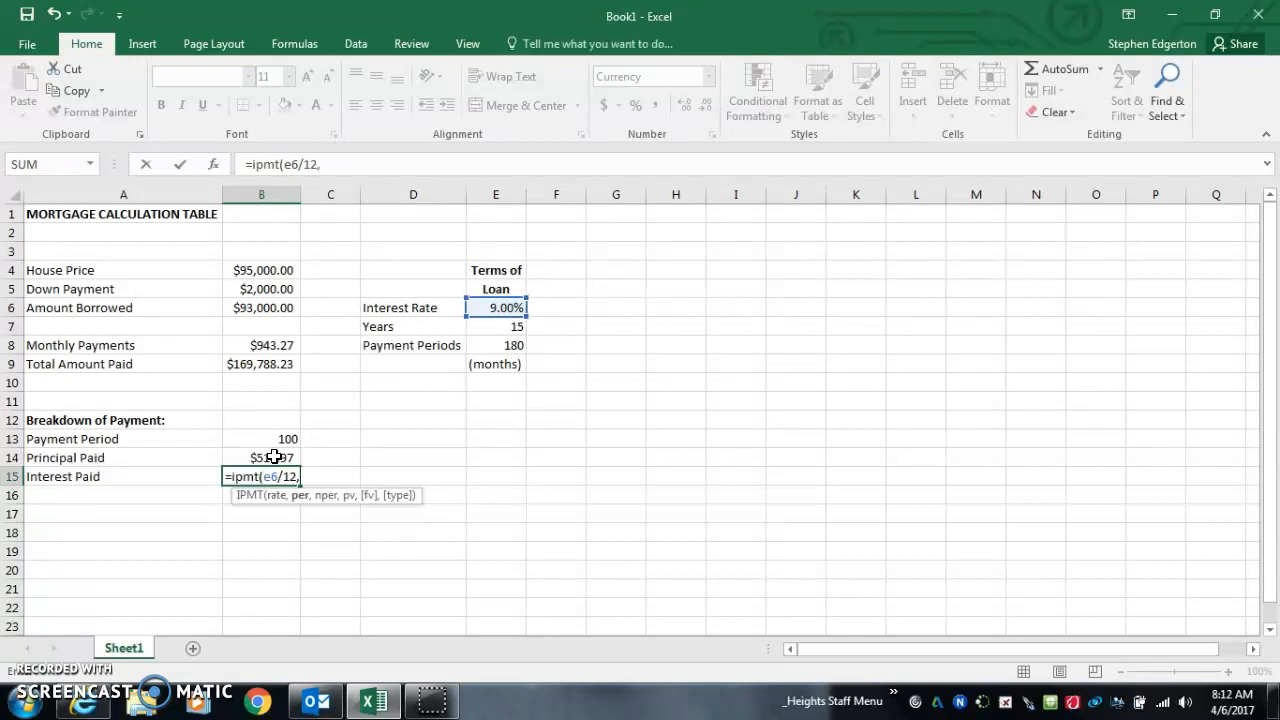
text(b13)
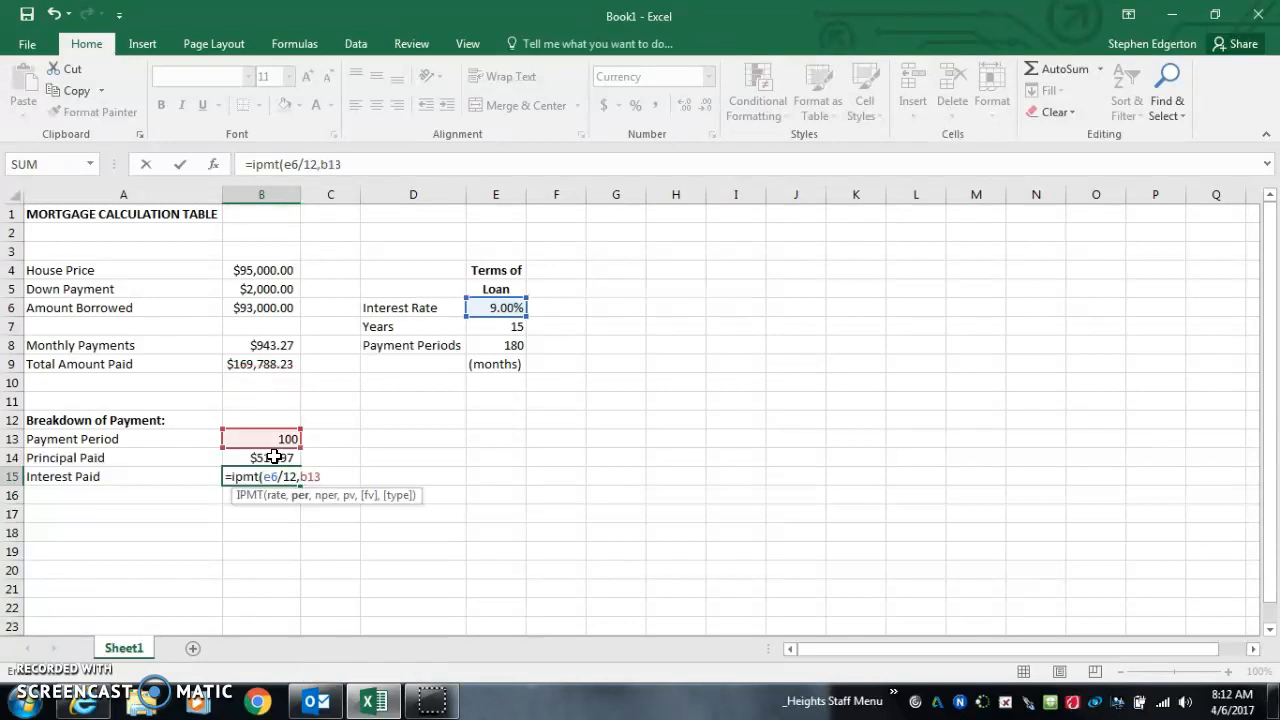
text(,e8)
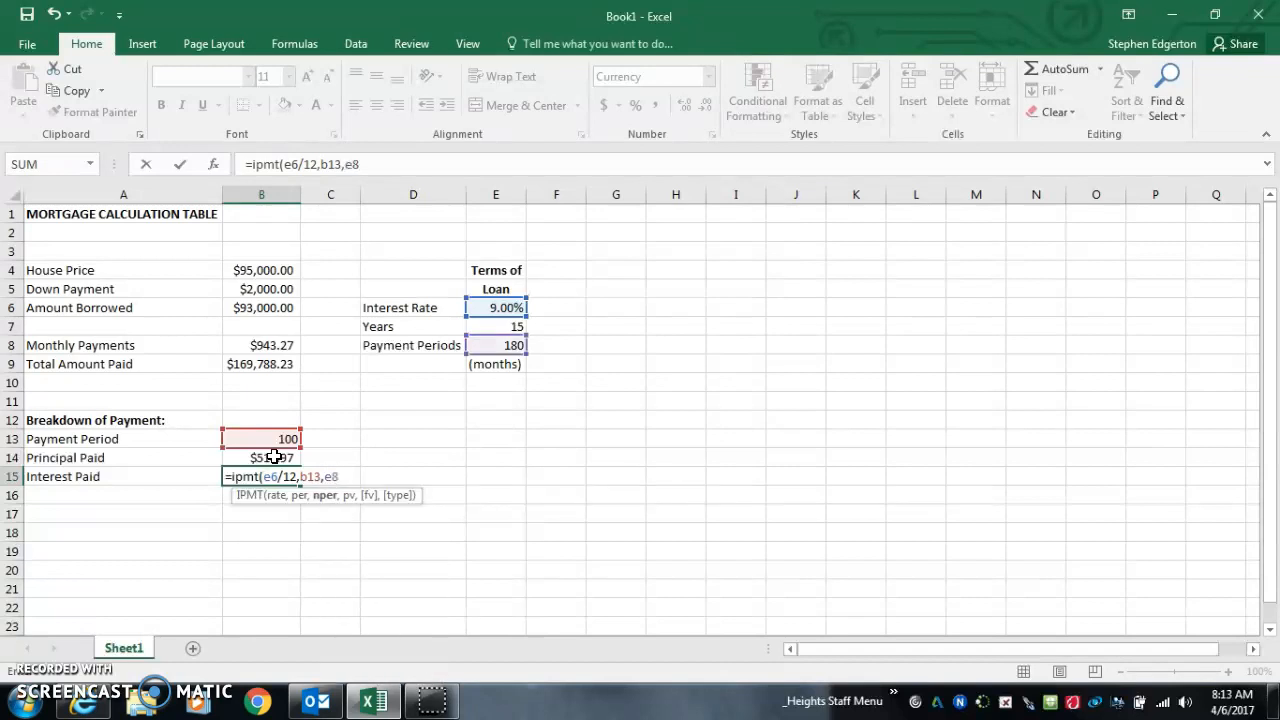
text(,-b6)
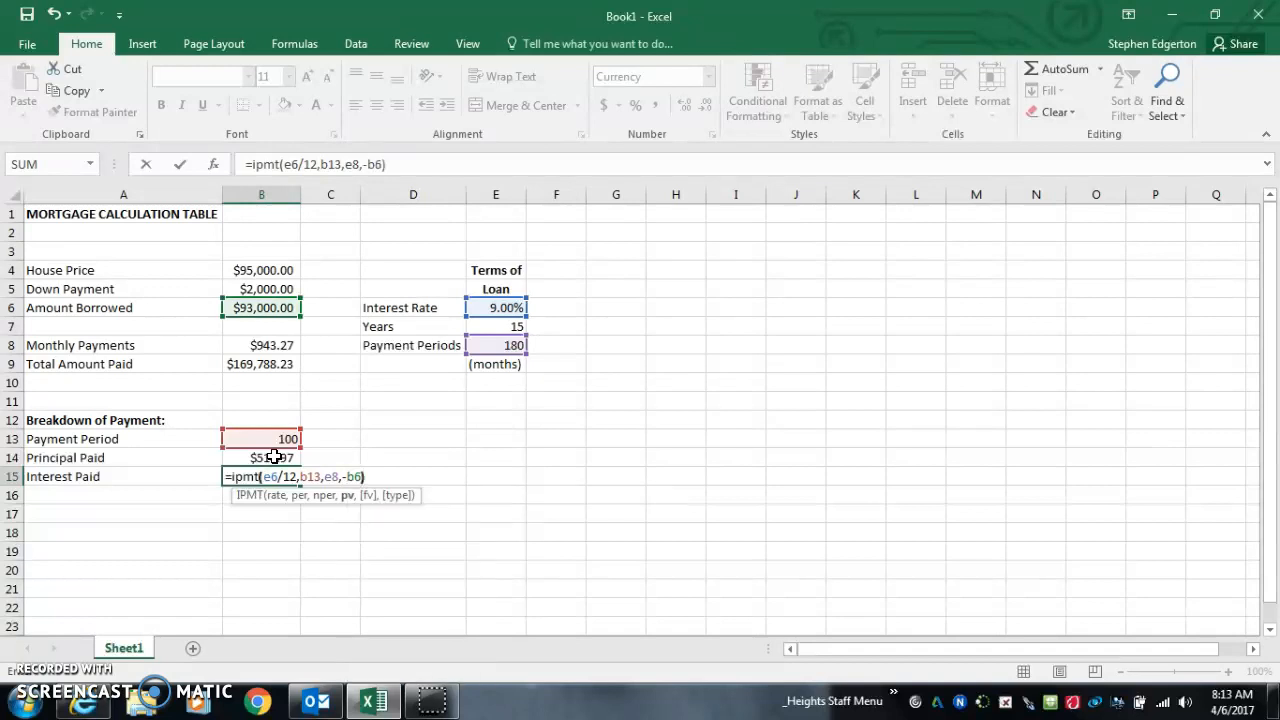
key(Return)
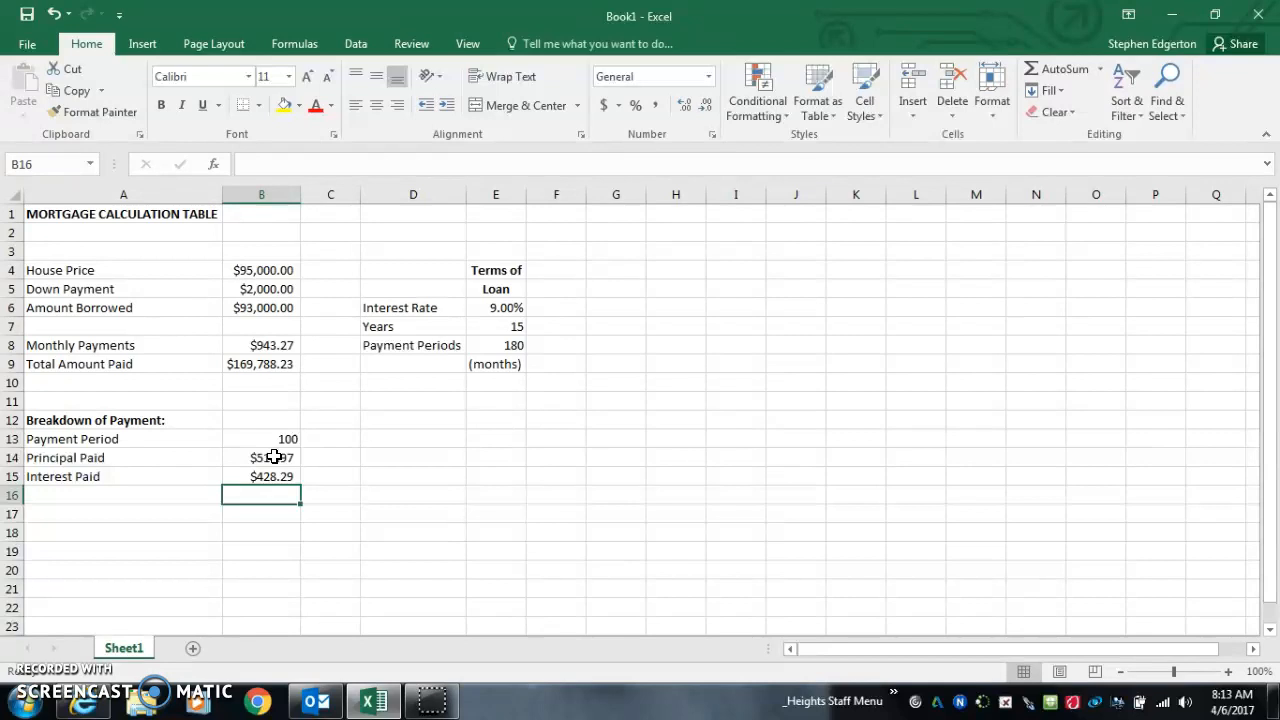
key(Down)
key(Down)
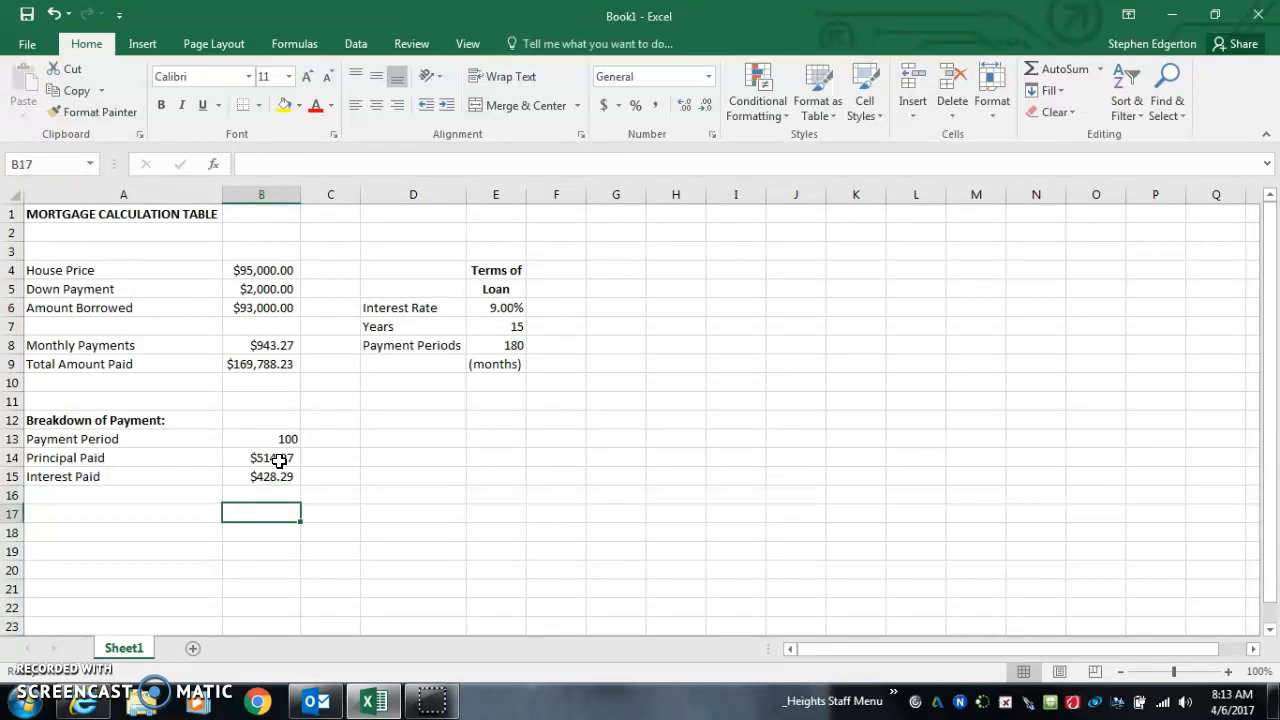
key(Up)
key(Up)
key(Up)
key(Up)
key(Up)
key(Up)
key(Up)
key(Up)
key(Up)
key(Up)
key(Up)
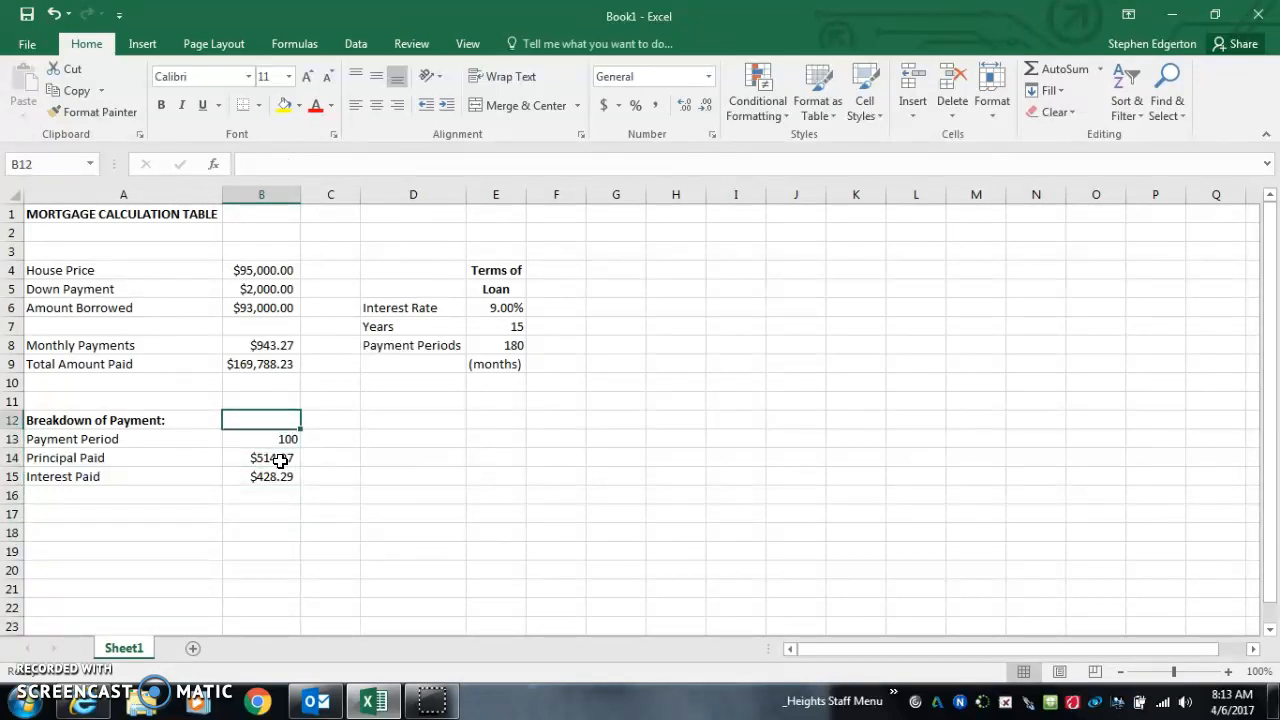
key(Up)
key(Up)
key(Down)
key(Down)
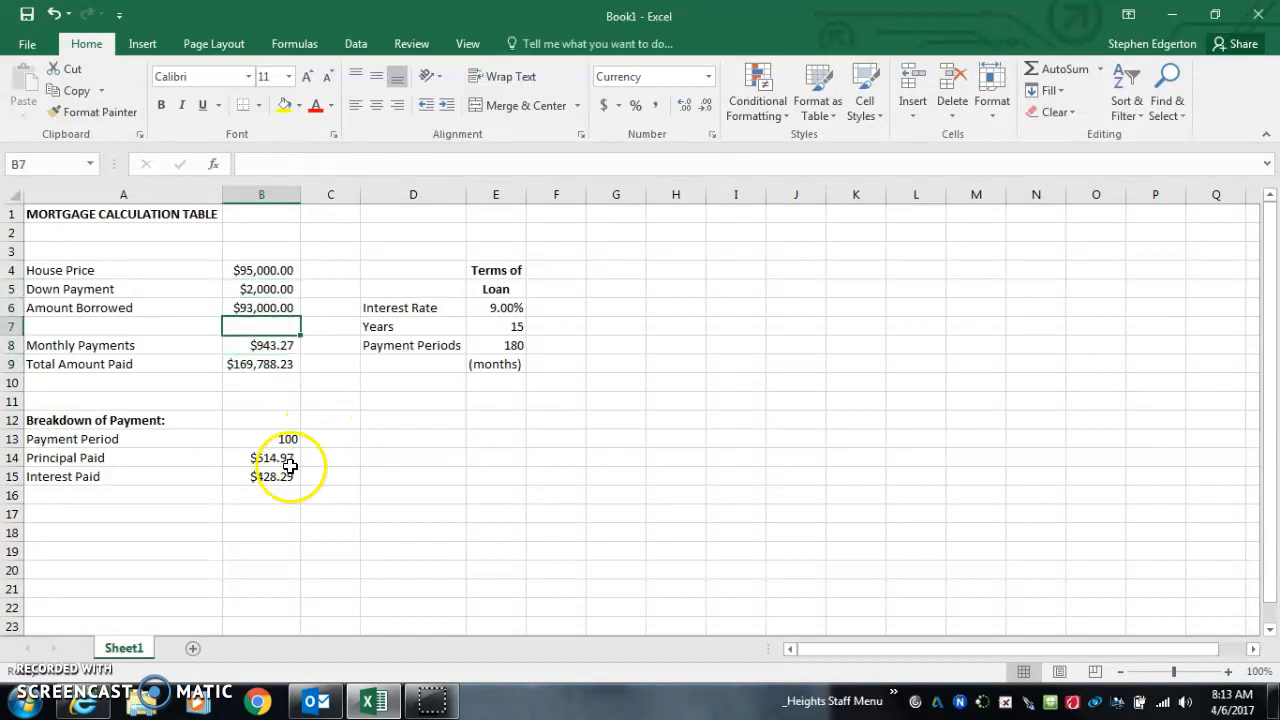
- Review the formulas behind the Principal Paid in B14 and the Interest Paid in B15
click(277, 479)
click(280, 458)
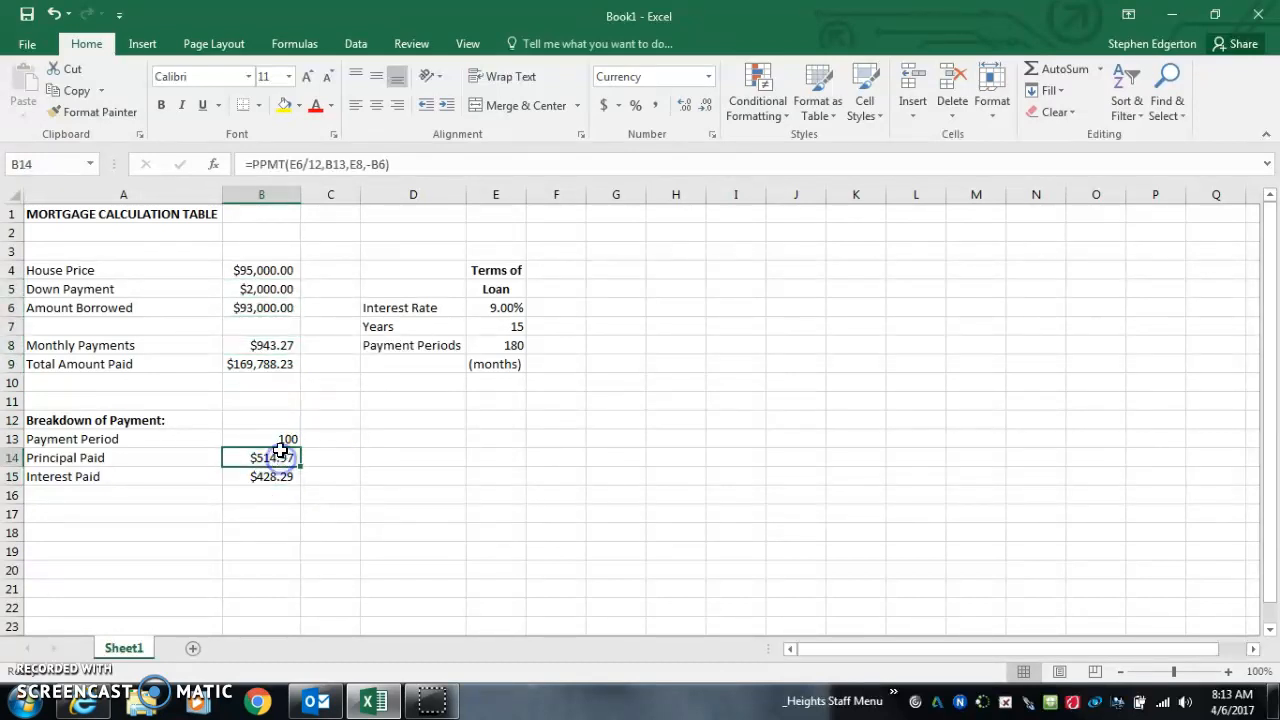
click(290, 479)
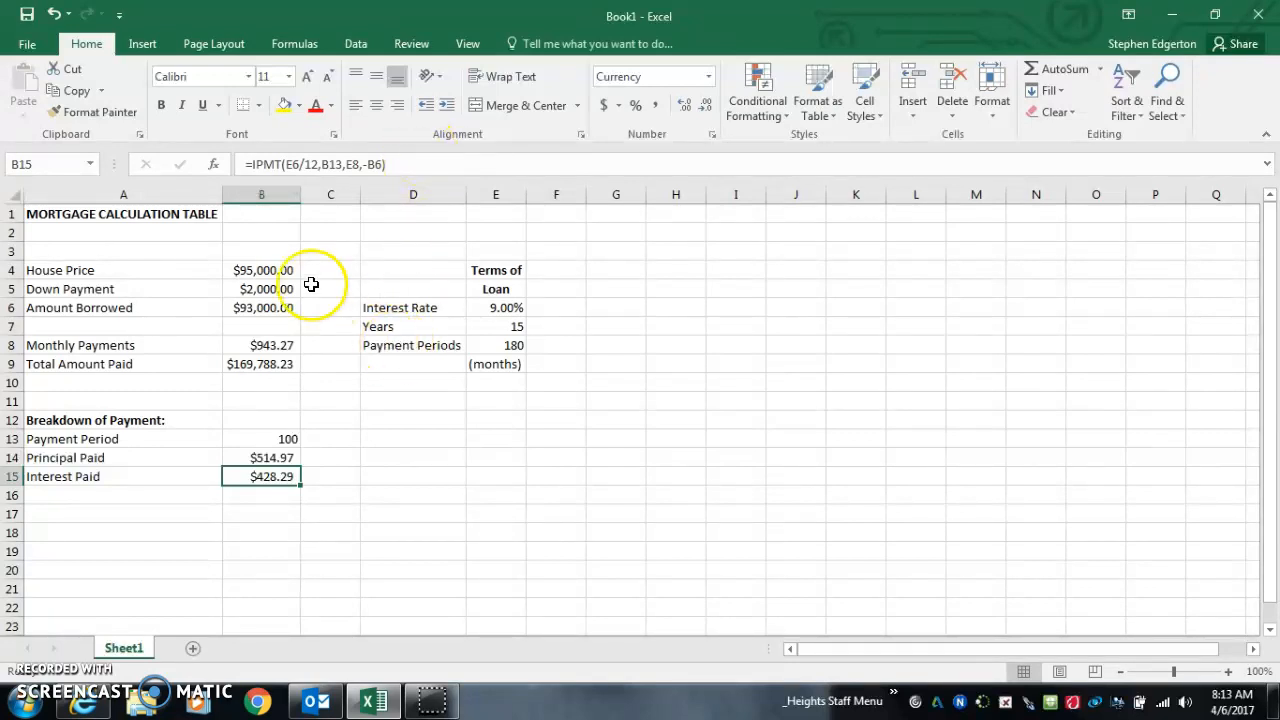
- Set the House Price in B4 to 200000
click(263, 269)
text(200000)
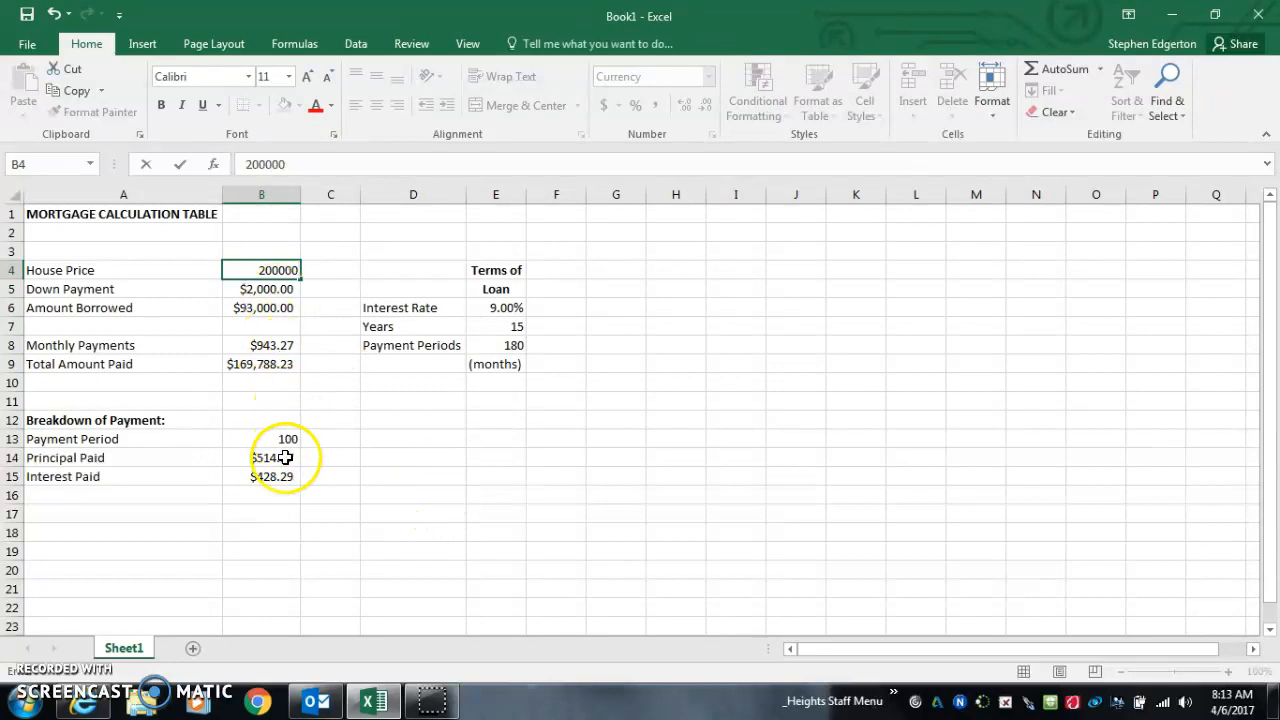
click(365, 437)
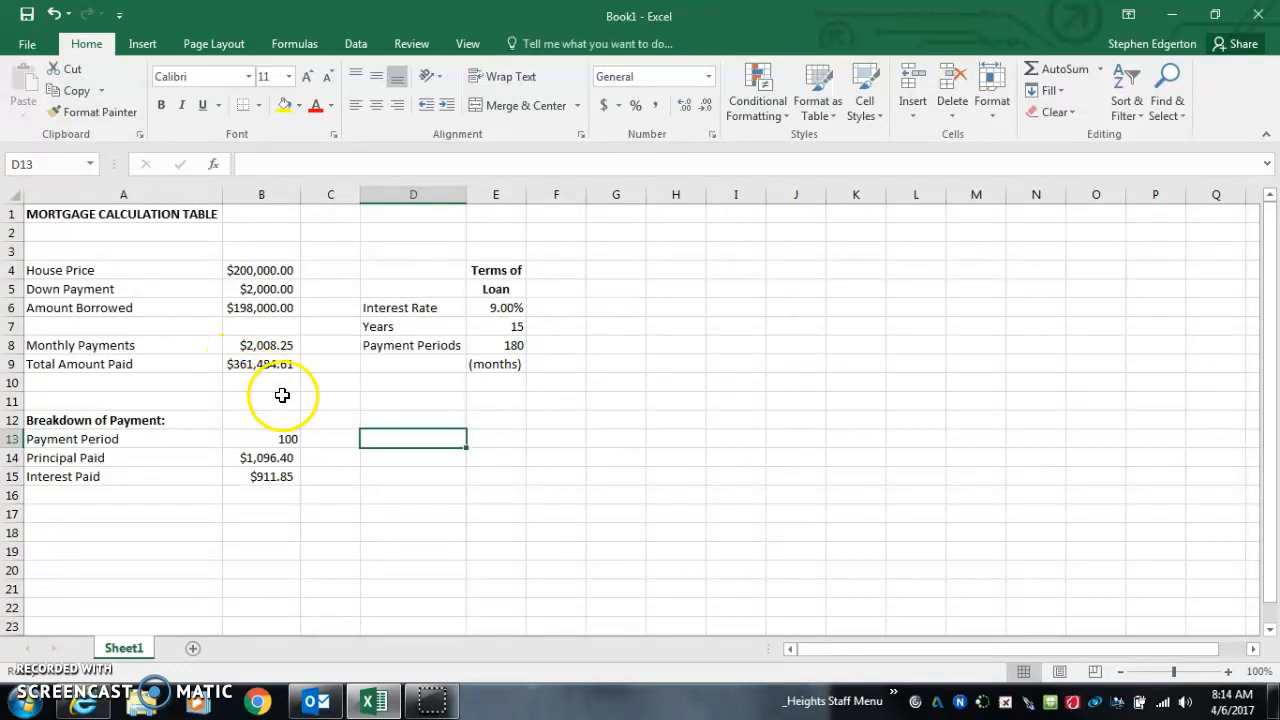
- Set the Interest Rate in E6 to .05 and check the recalculated Monthly Payments, Principal Paid and Interest Paid
click(501, 313)
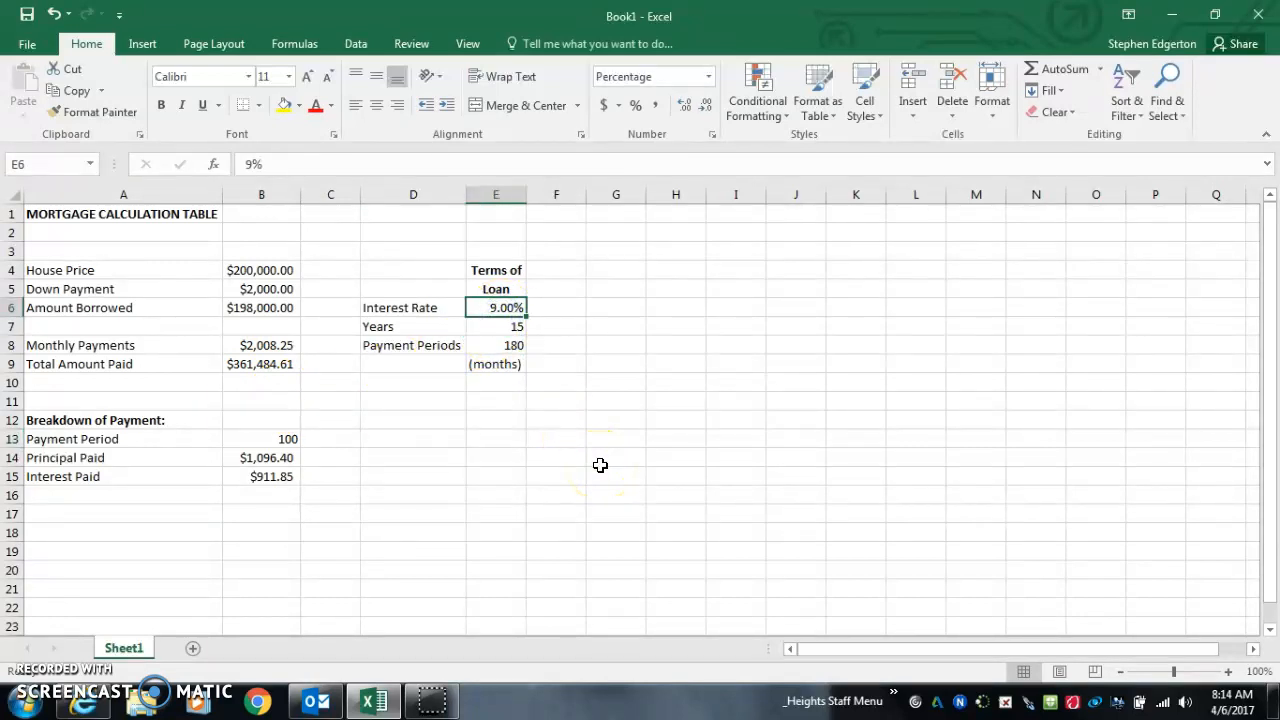
text(.05)
click(495, 453)
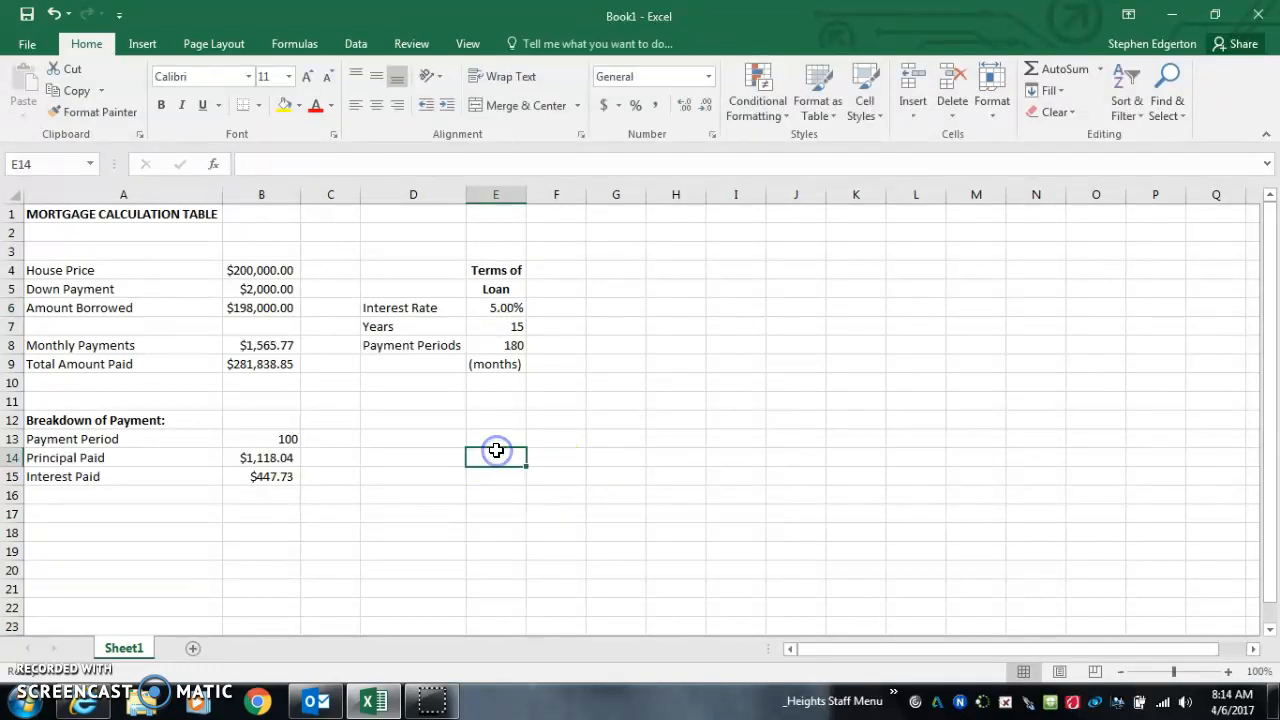
click(258, 345)
click(264, 457)
click(266, 476)
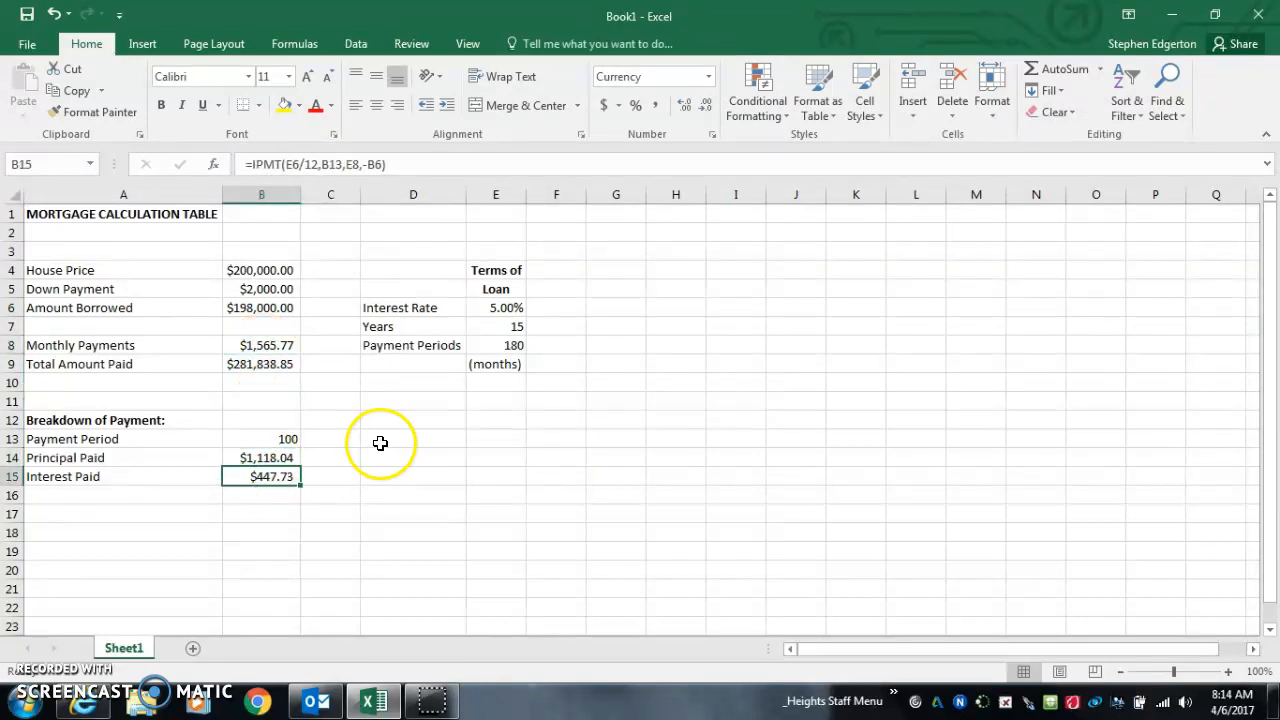
- Set the loan term in Years in E7 to 30
click(503, 326)
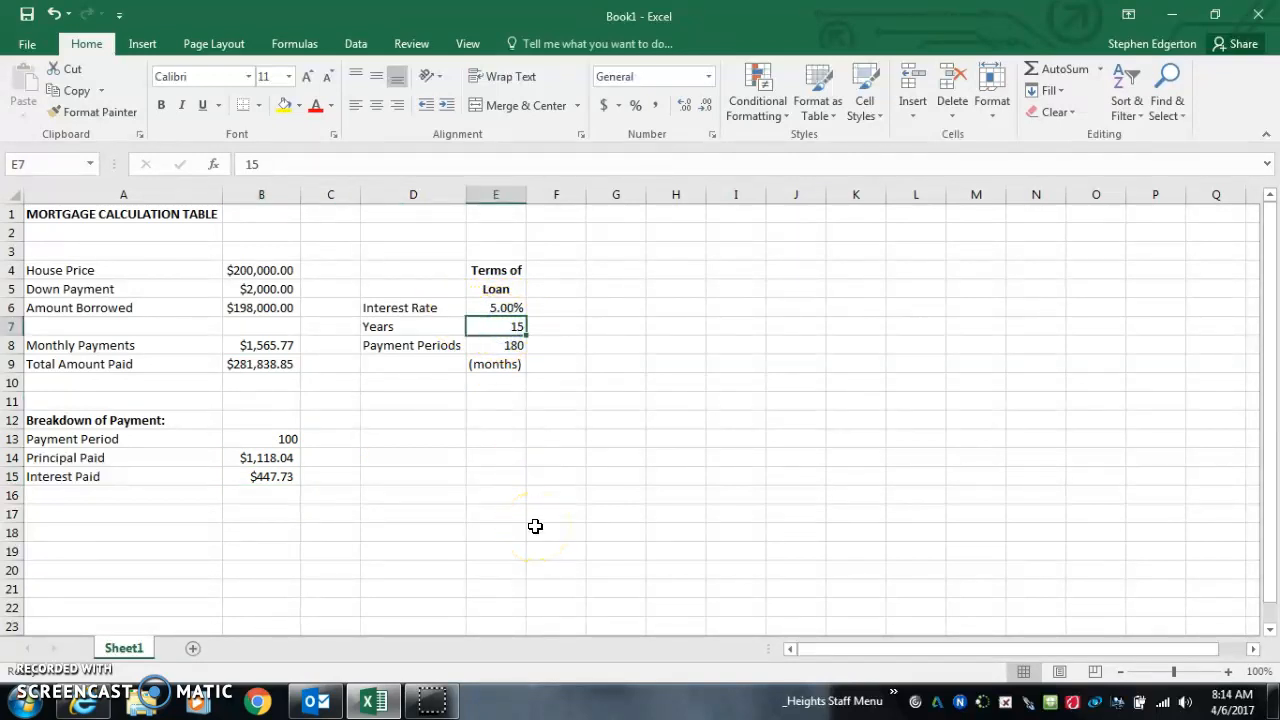
text(30)
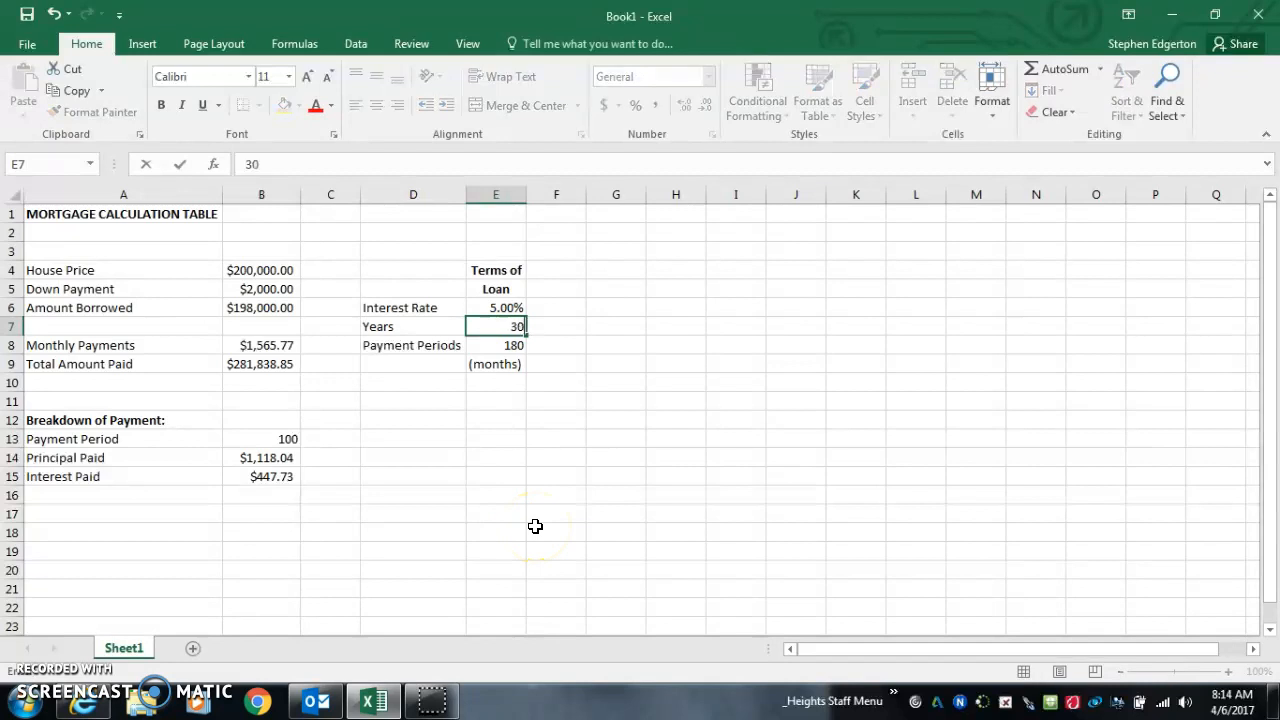
key(ctrl+Return)
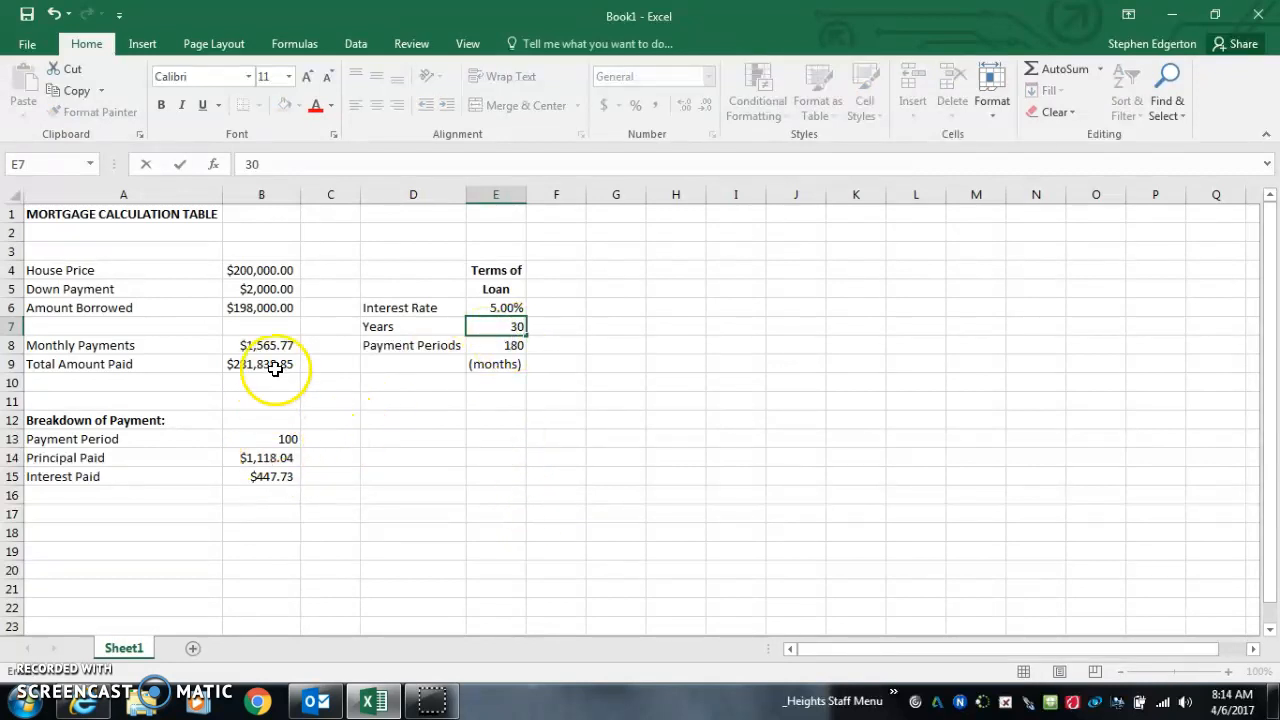
click(340, 382)
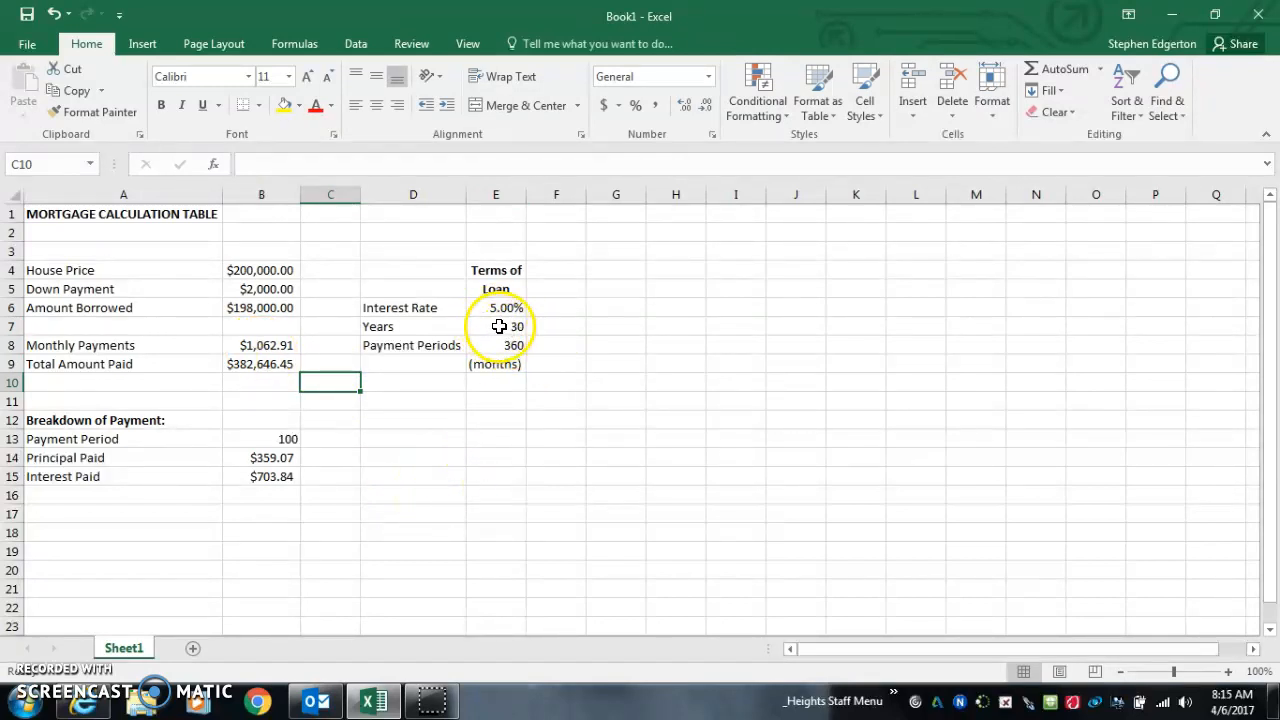
click(511, 422)
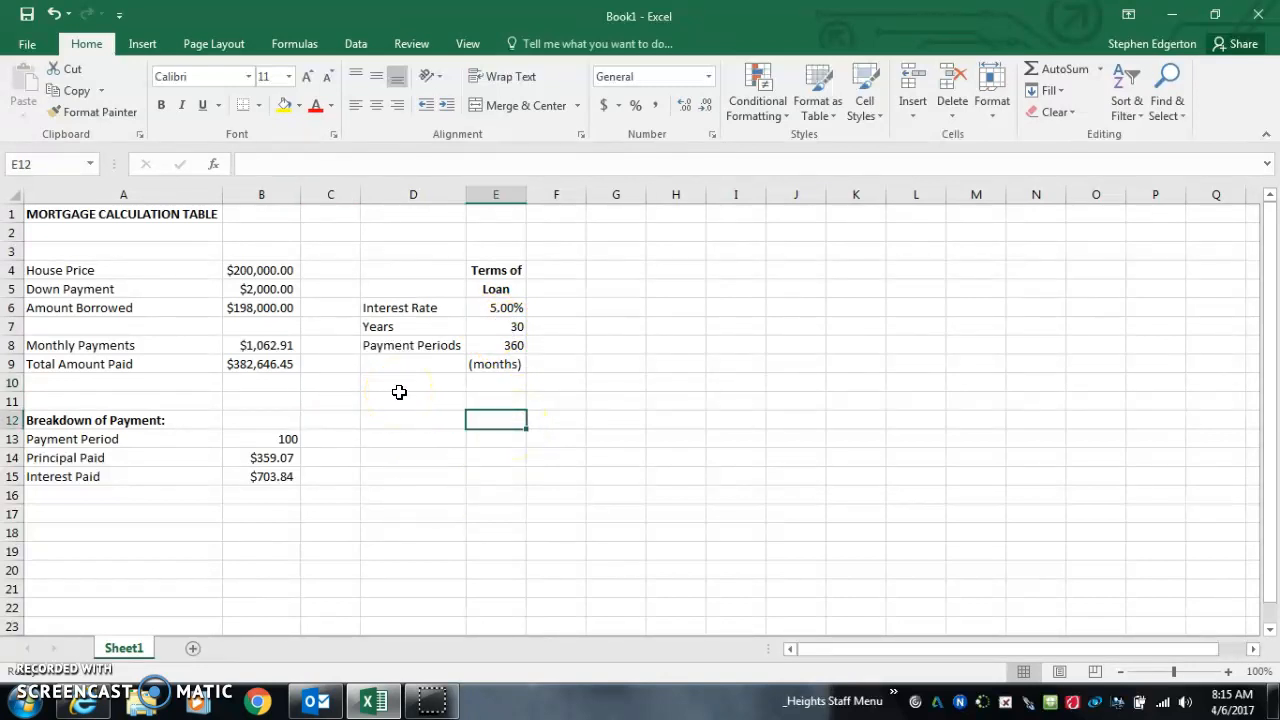
click(260, 288)
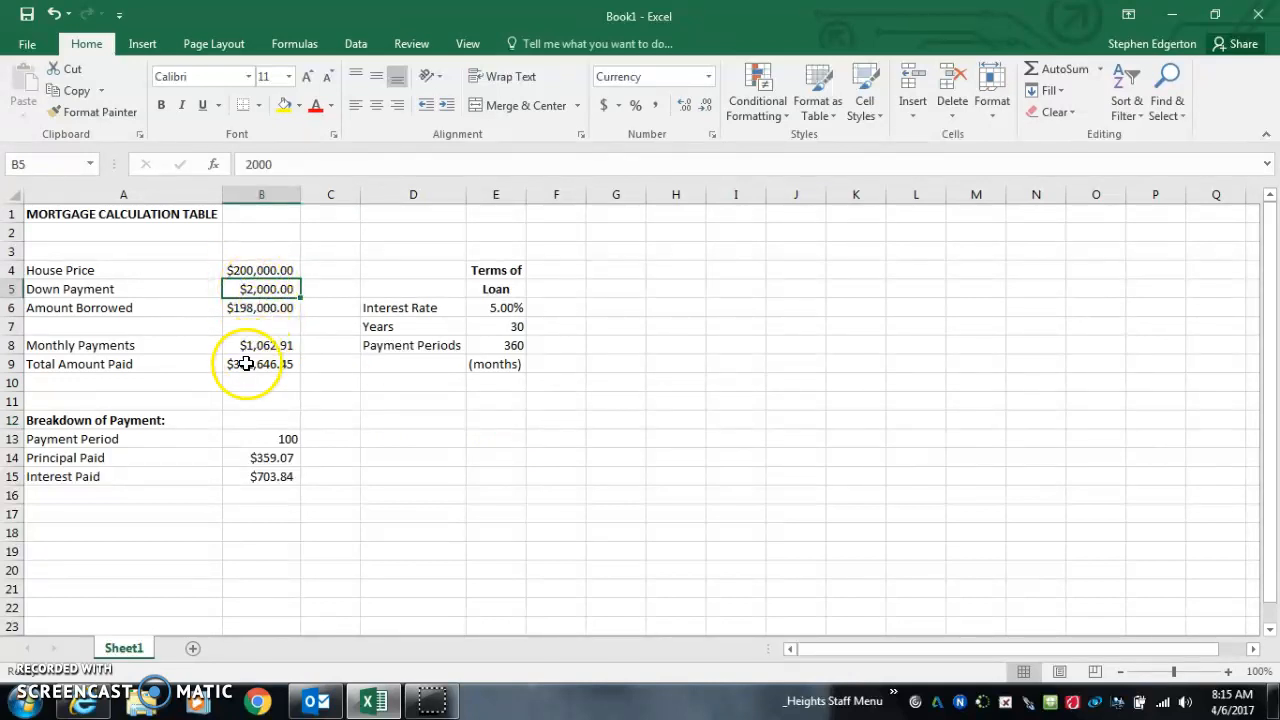
click(396, 449)
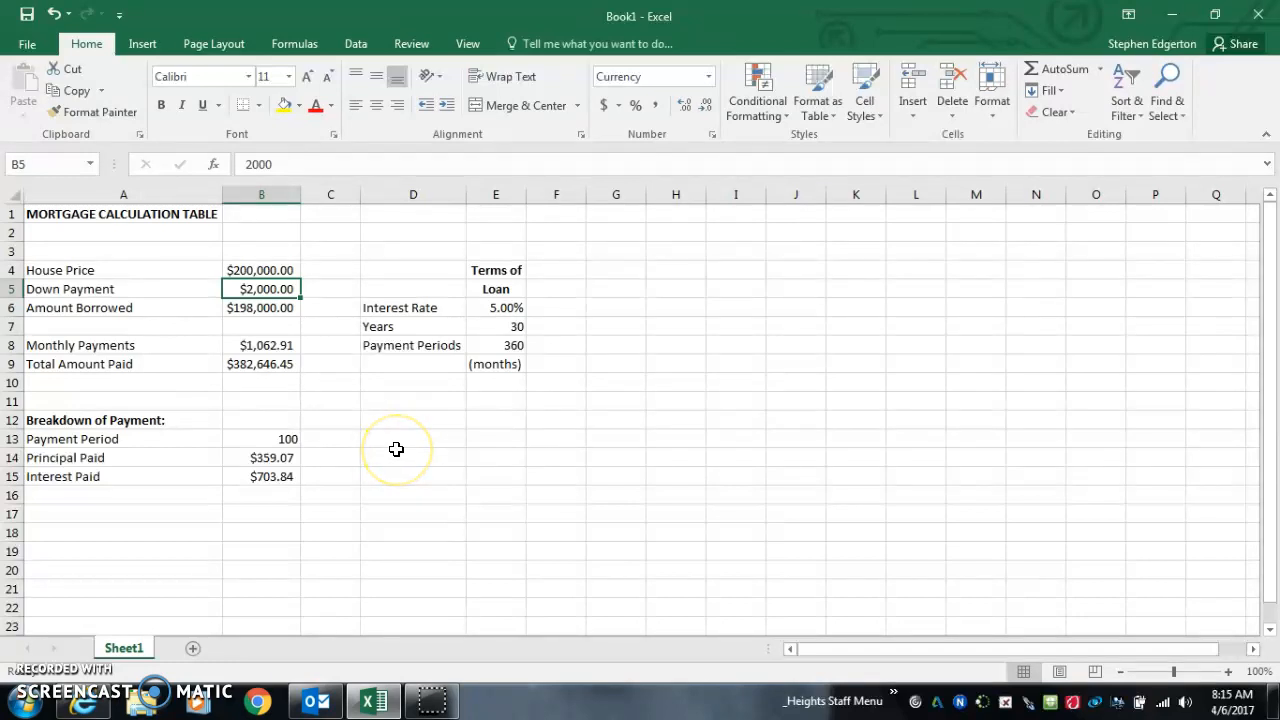